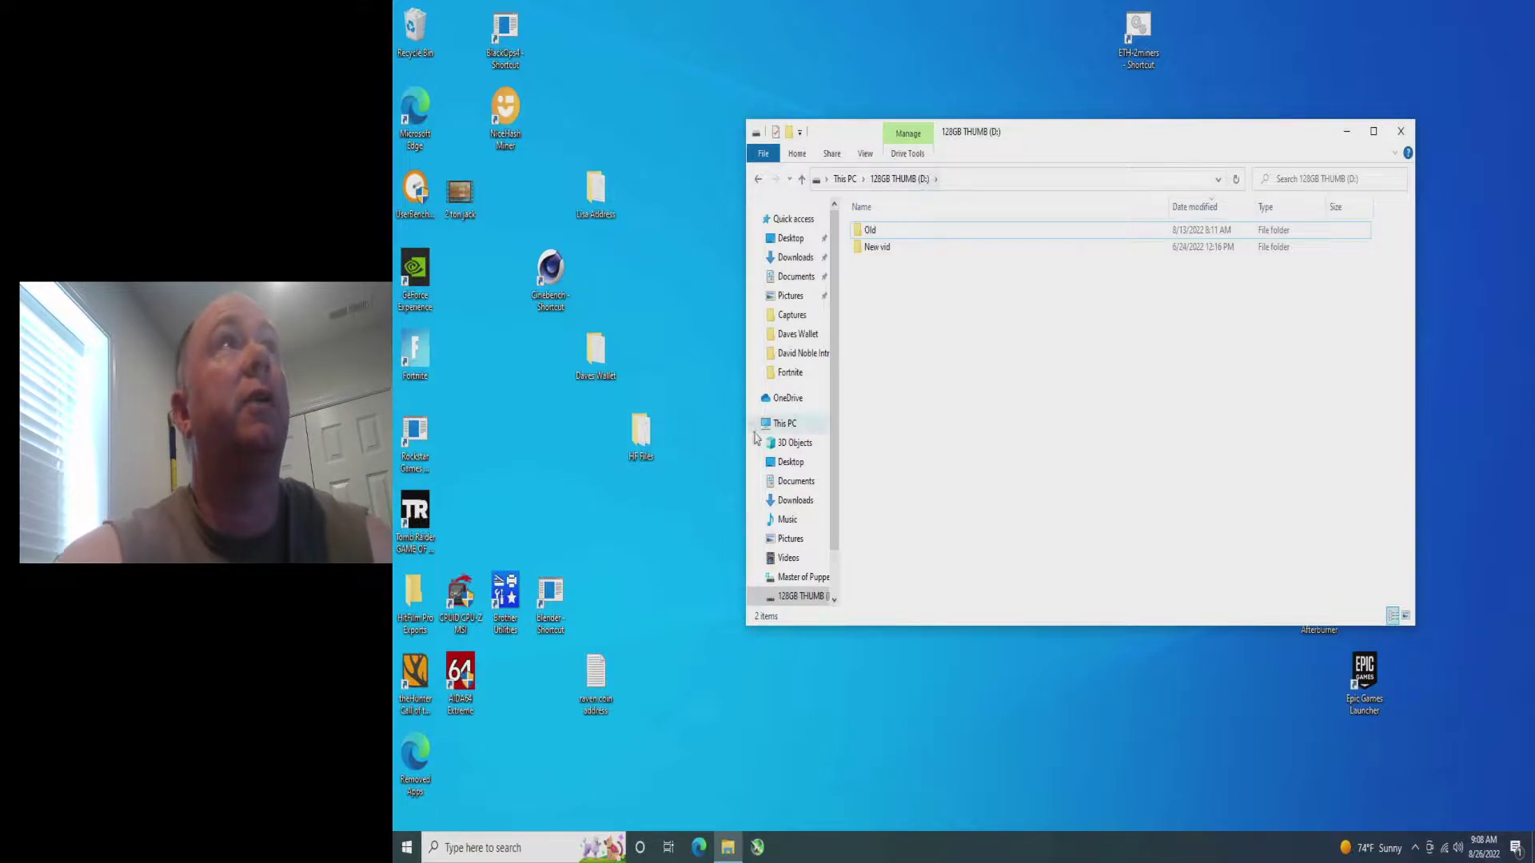
- View the properties of the 128GB THUMB (D:) drive to check its file system and space
{"action": "right_click", "coordinate": [796, 598]}
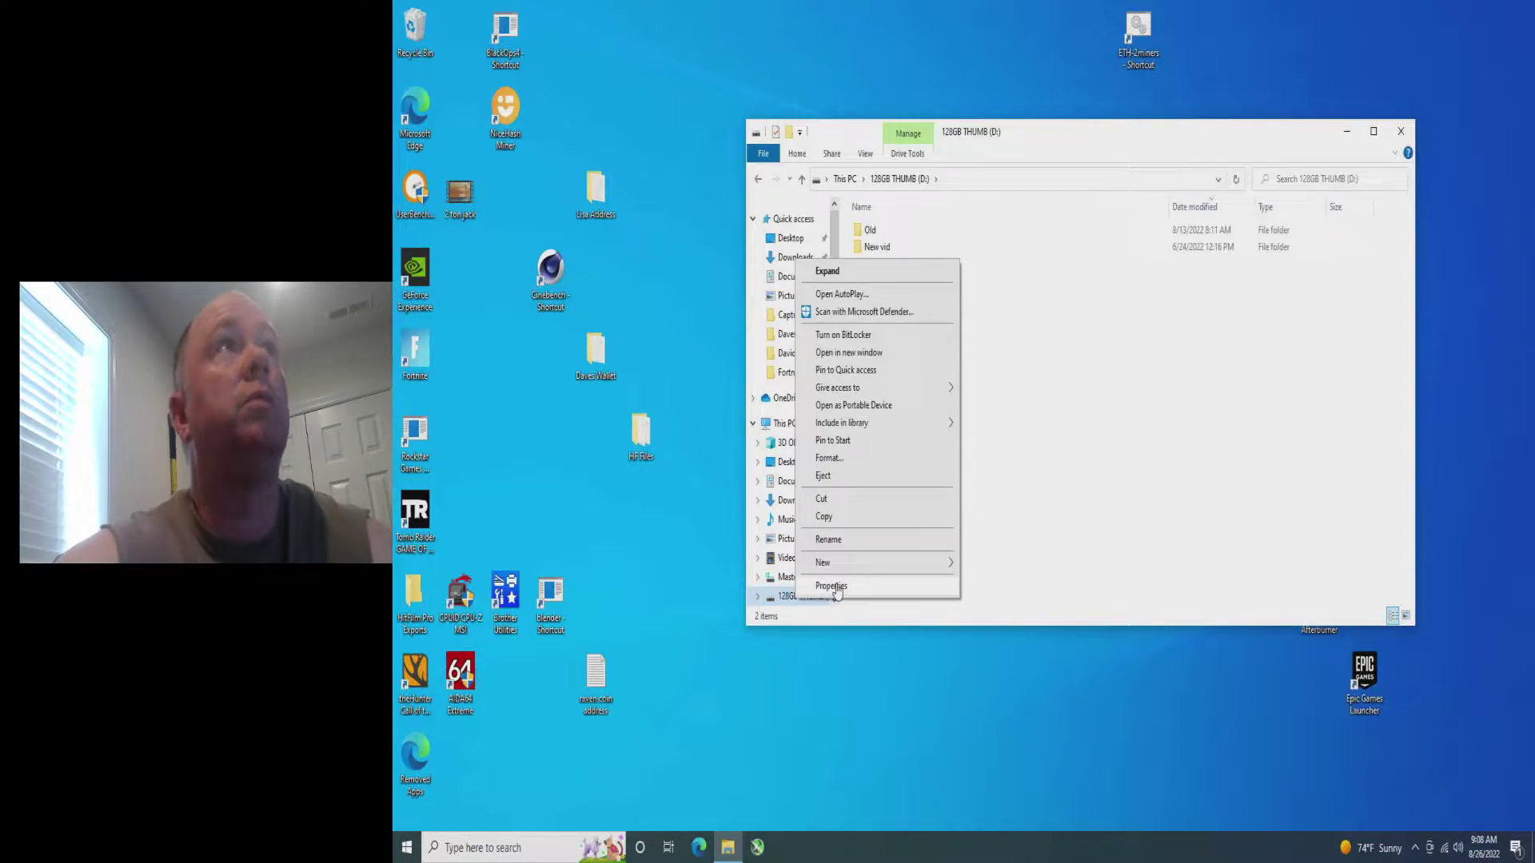
{"action": "left_click", "coordinate": [1011, 531]}
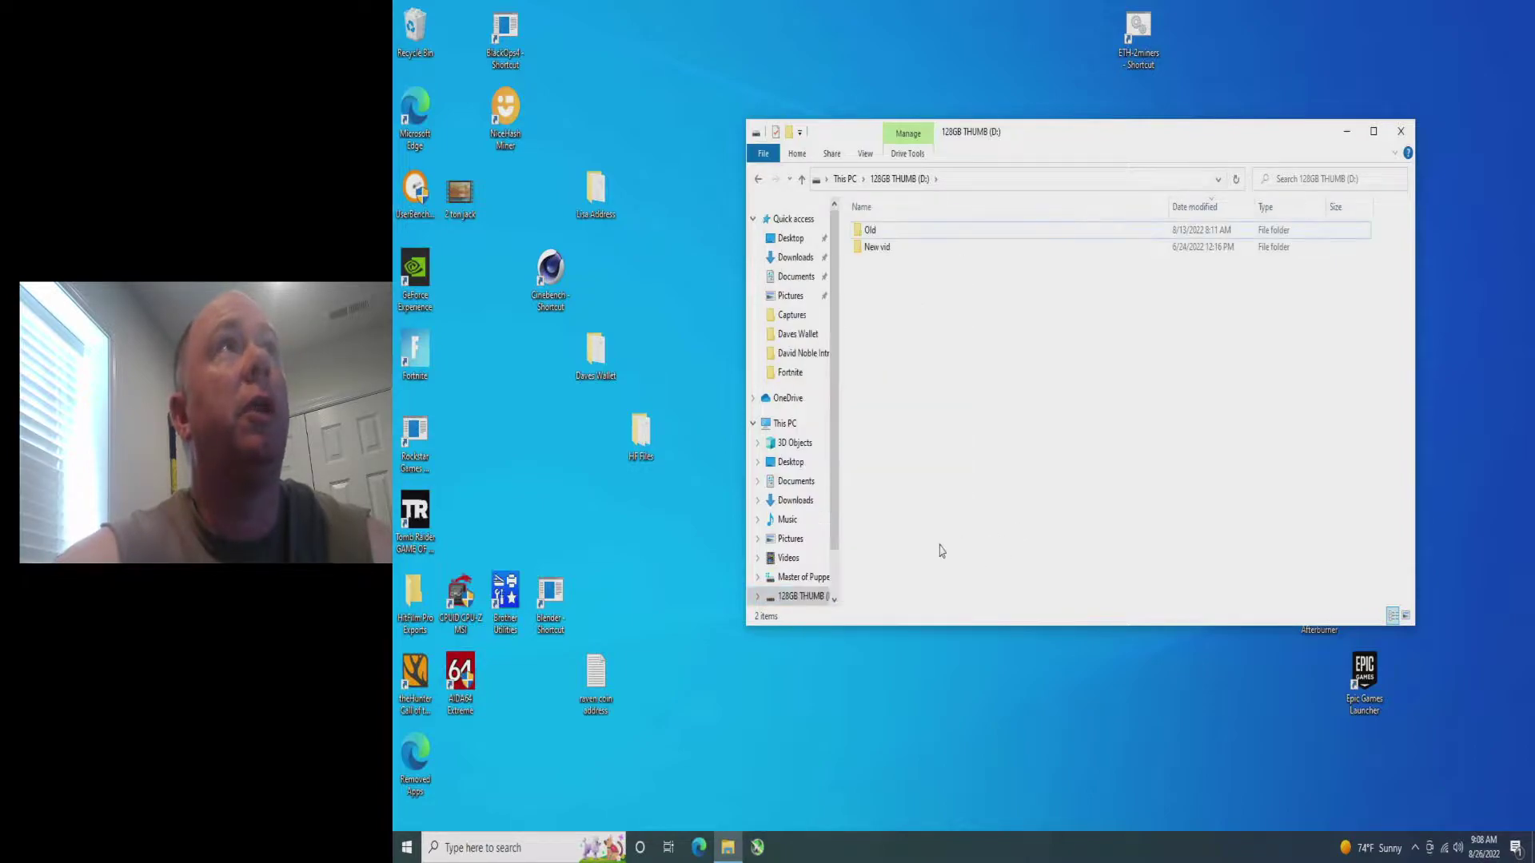
{"action": "right_click", "coordinate": [804, 601]}
{"action": "left_click", "coordinate": [848, 587]}
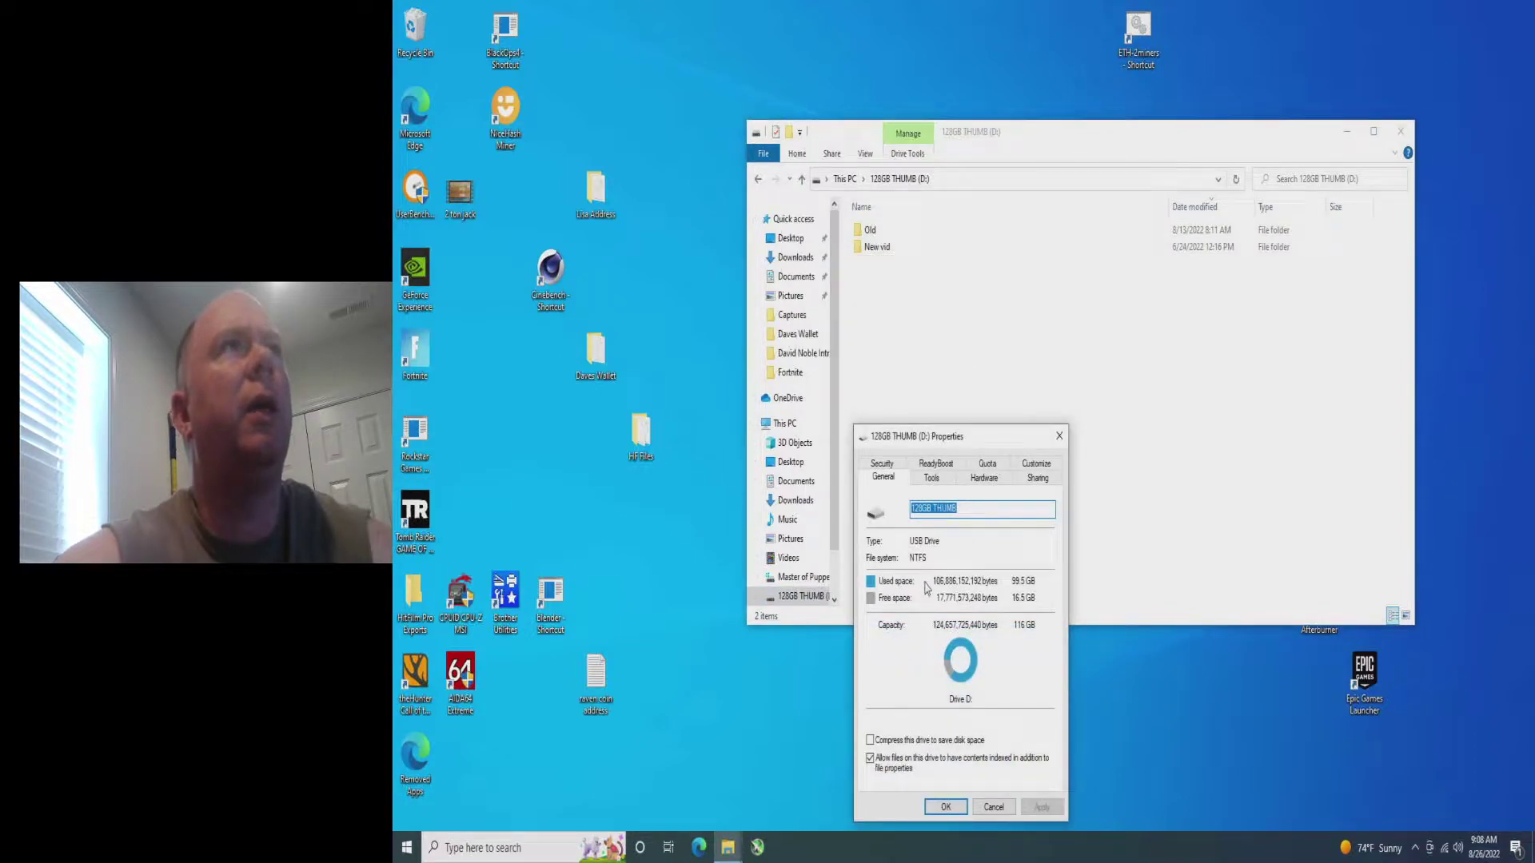
{"action": "left_click", "coordinate": [1154, 475]}
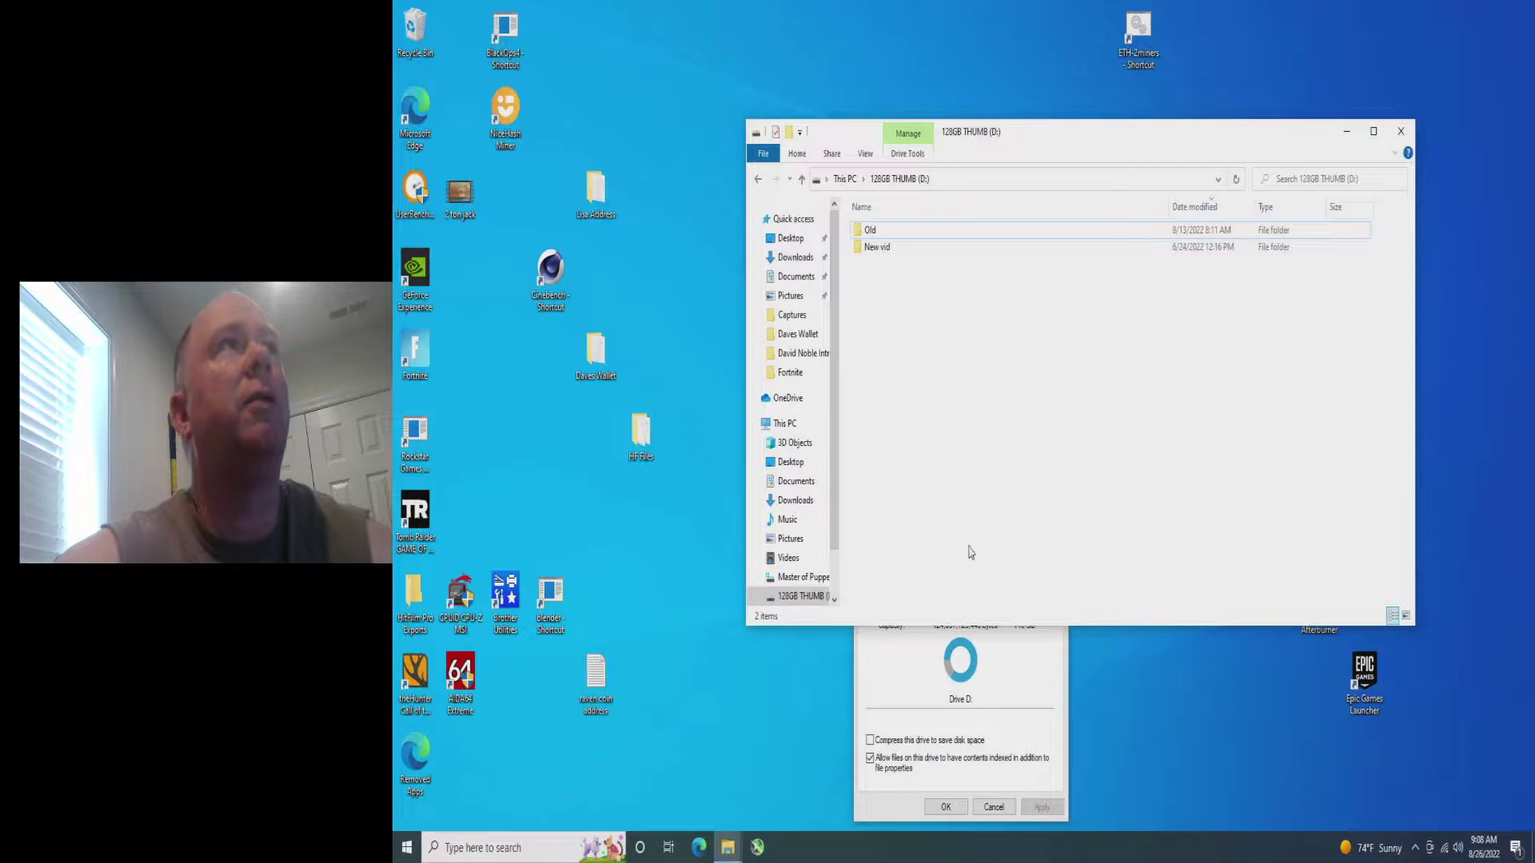
- Open System Information to check the motherboard model and BIOS version, minimize it, and close the thumb drive's properties
{"action": "left_click", "coordinate": [533, 849]}
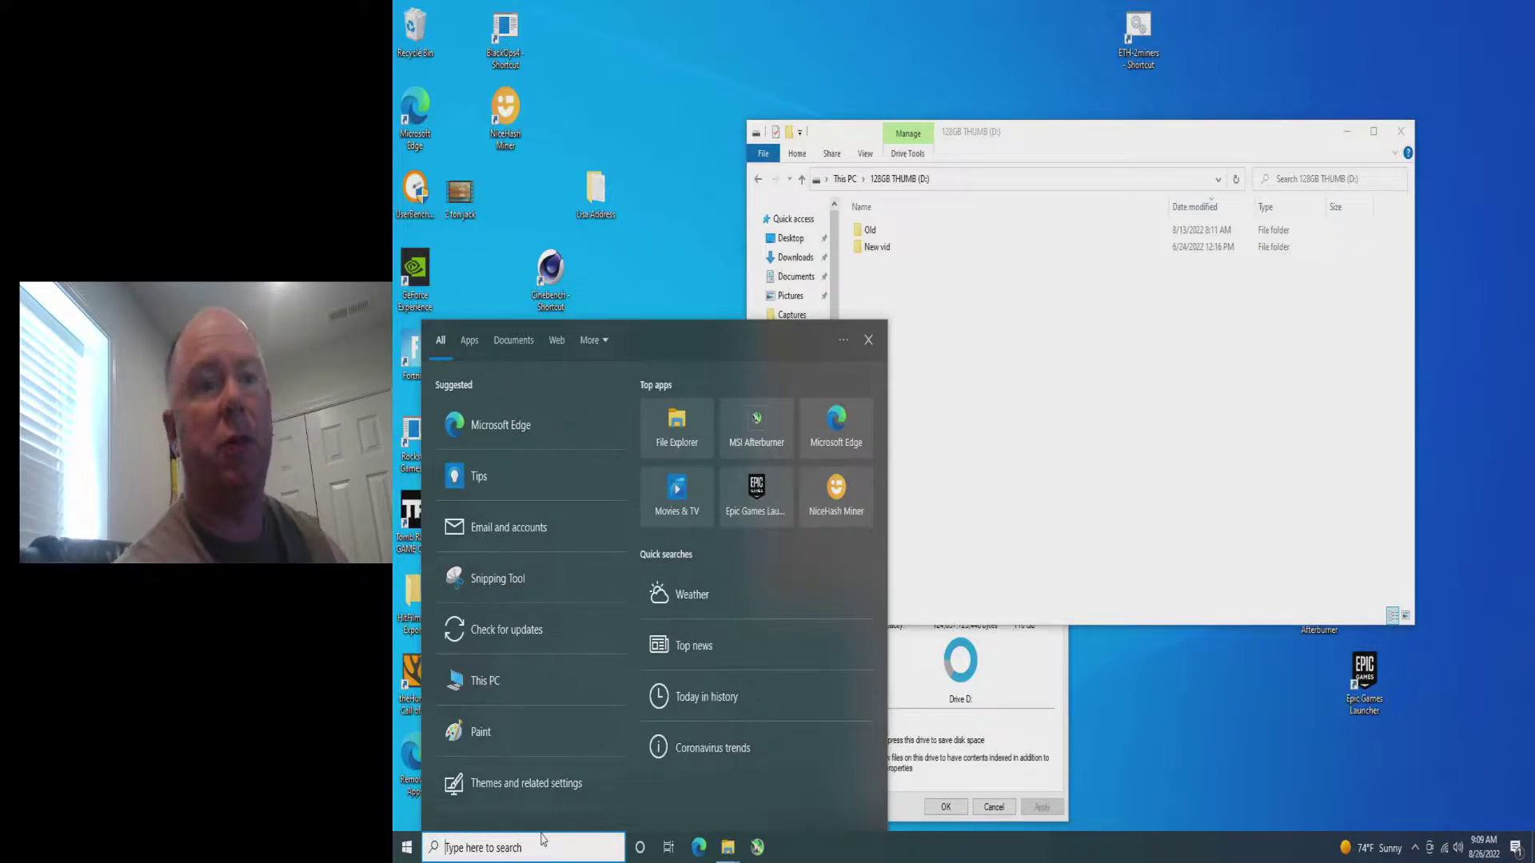
{"action": "type", "text": "sys"}
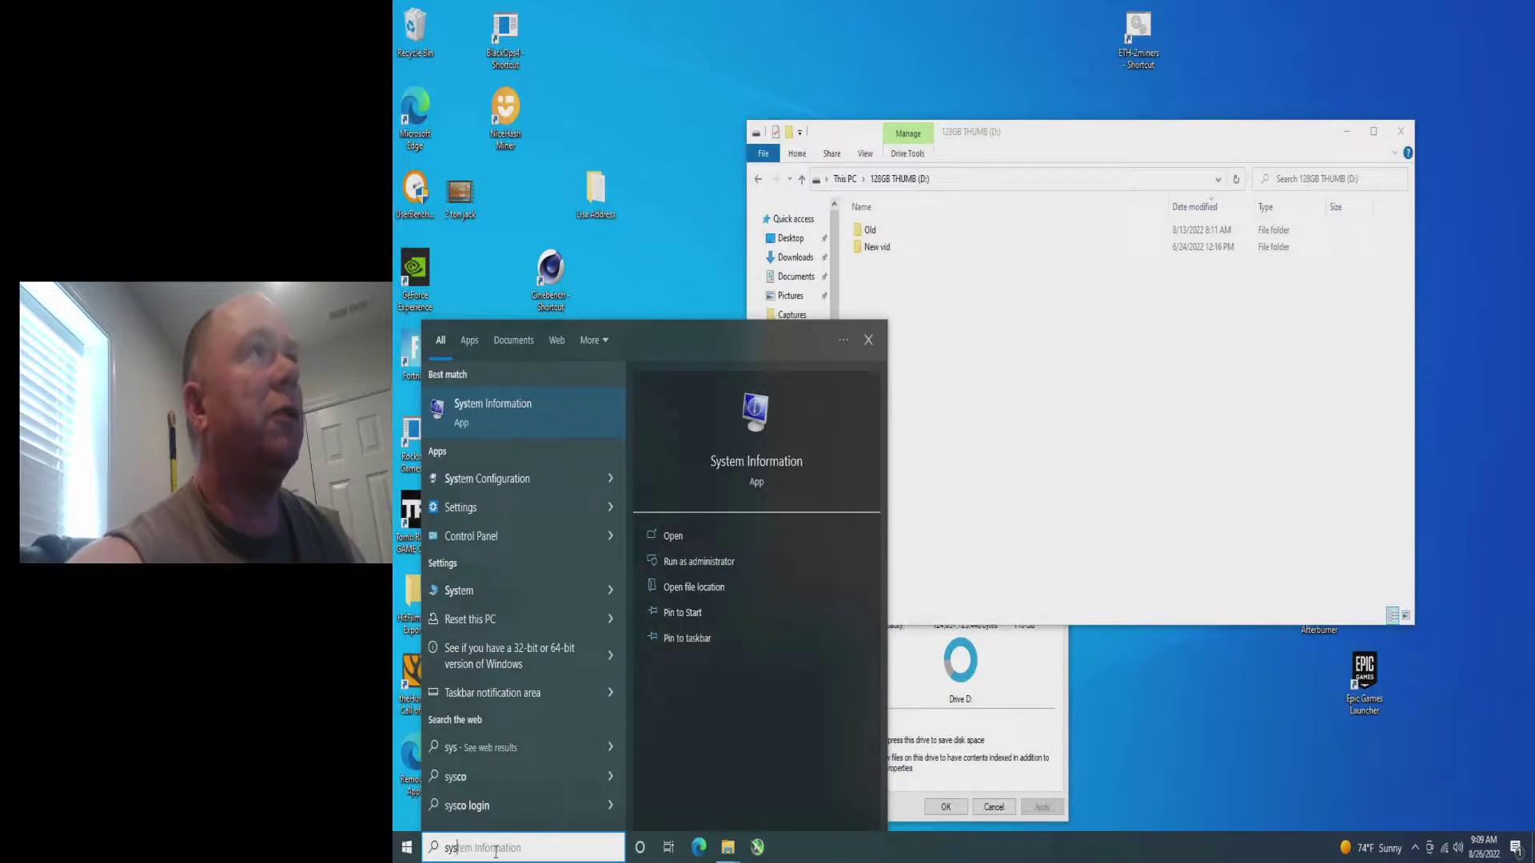
{"action": "left_click", "coordinate": [469, 414]}
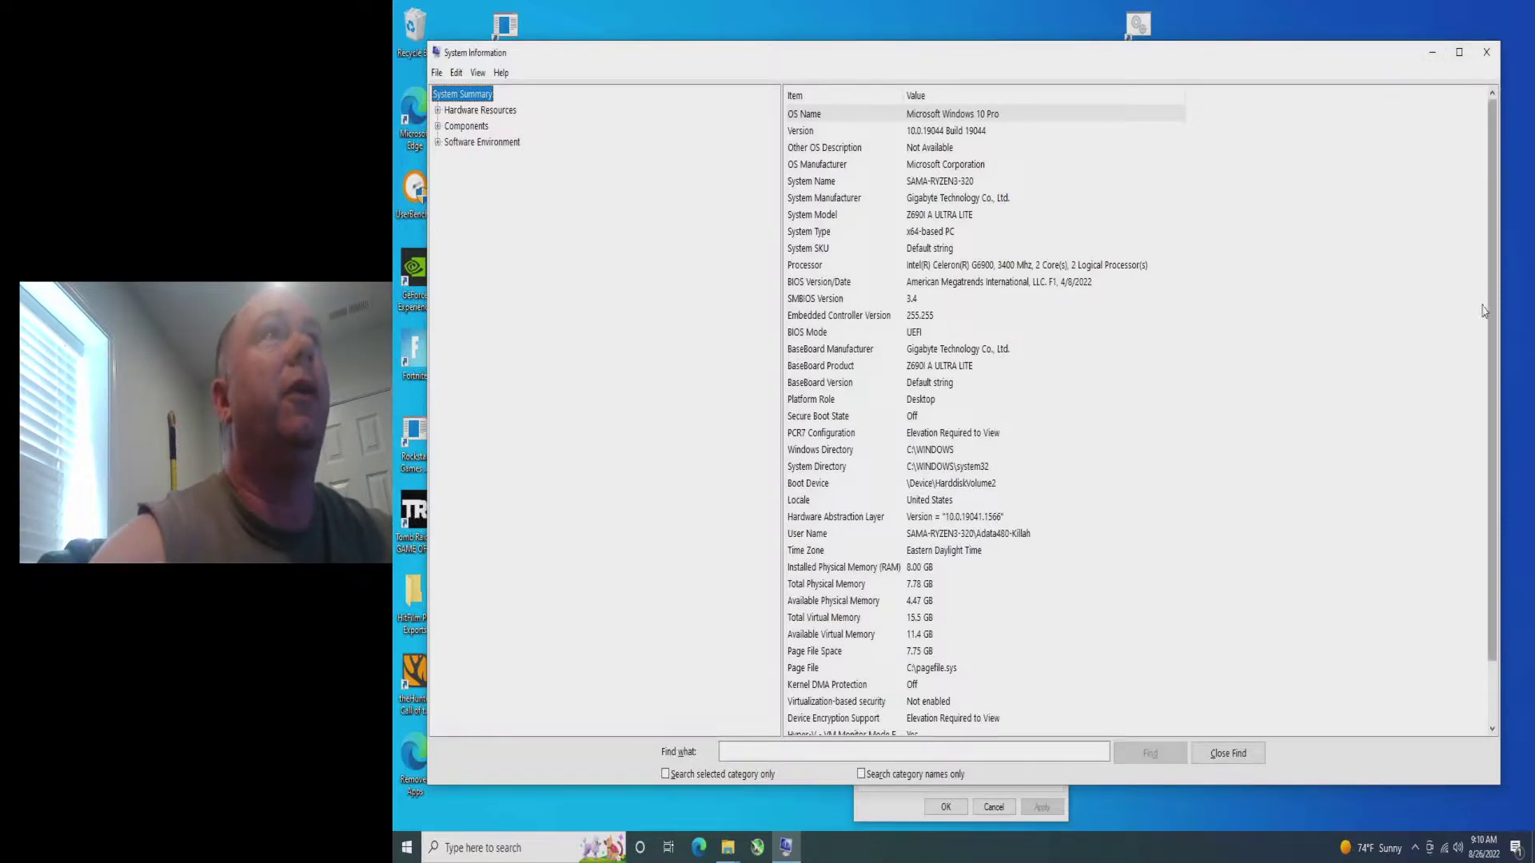
{"action": "left_click", "coordinate": [1432, 52]}
{"action": "left_click", "coordinate": [983, 810]}
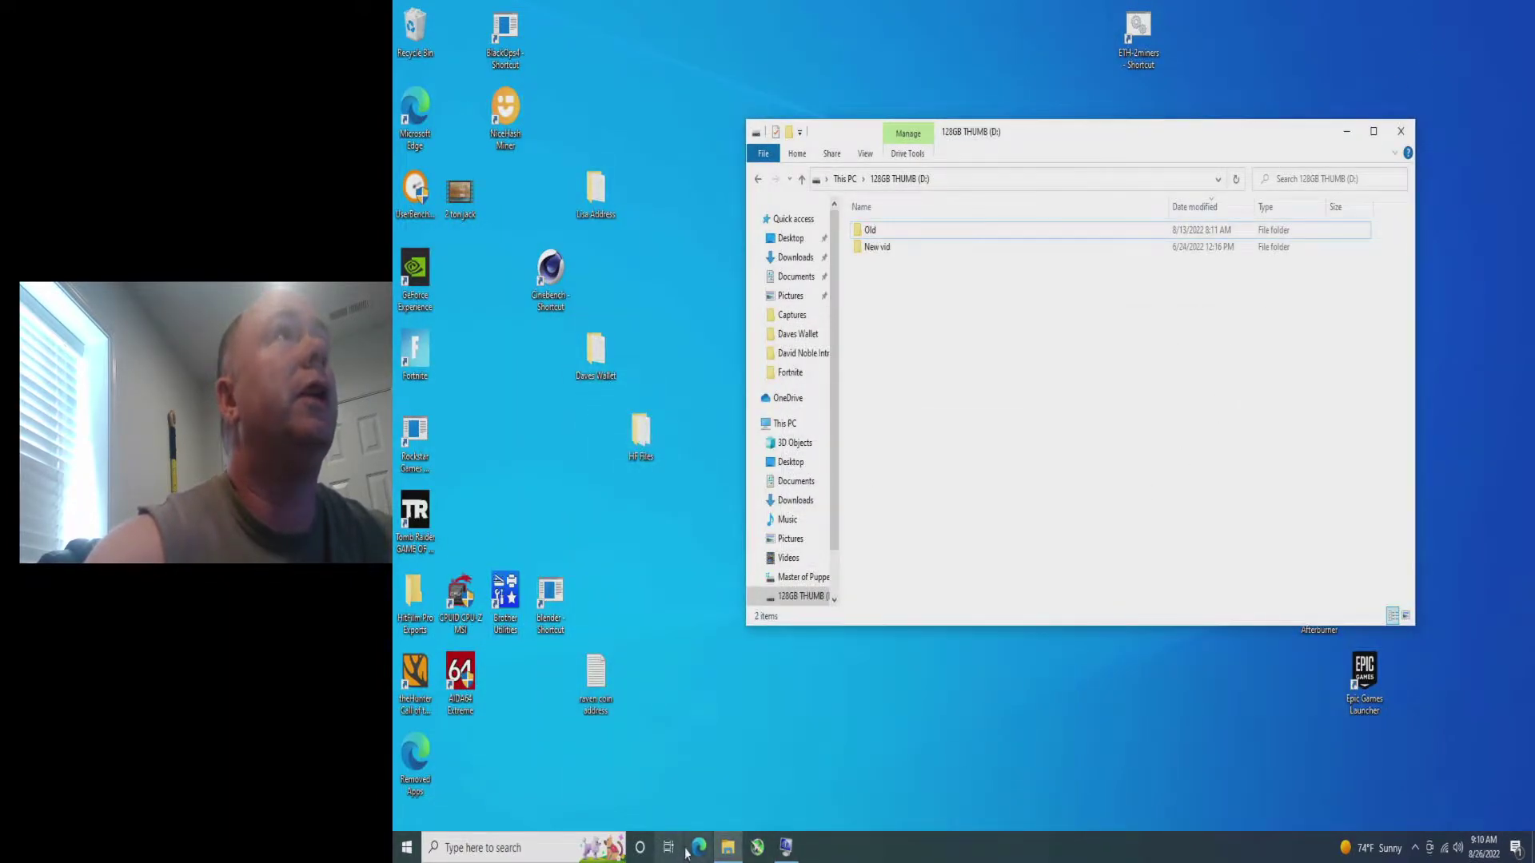
- Switch to Microsoft Edge and open the Google home page
{"action": "left_click", "coordinate": [699, 848]}
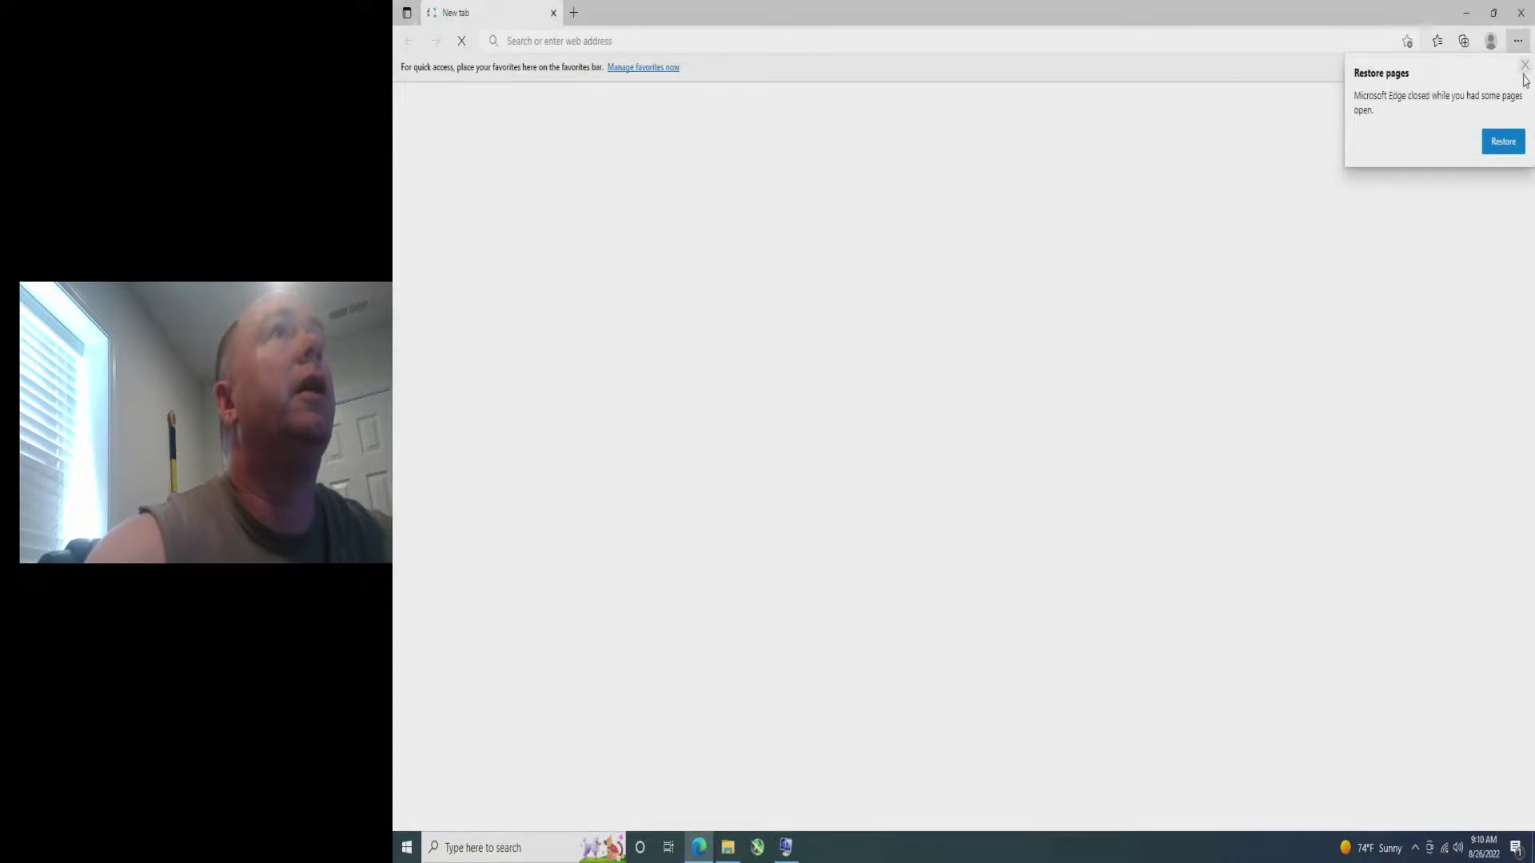
{"action": "left_click", "coordinate": [727, 40]}
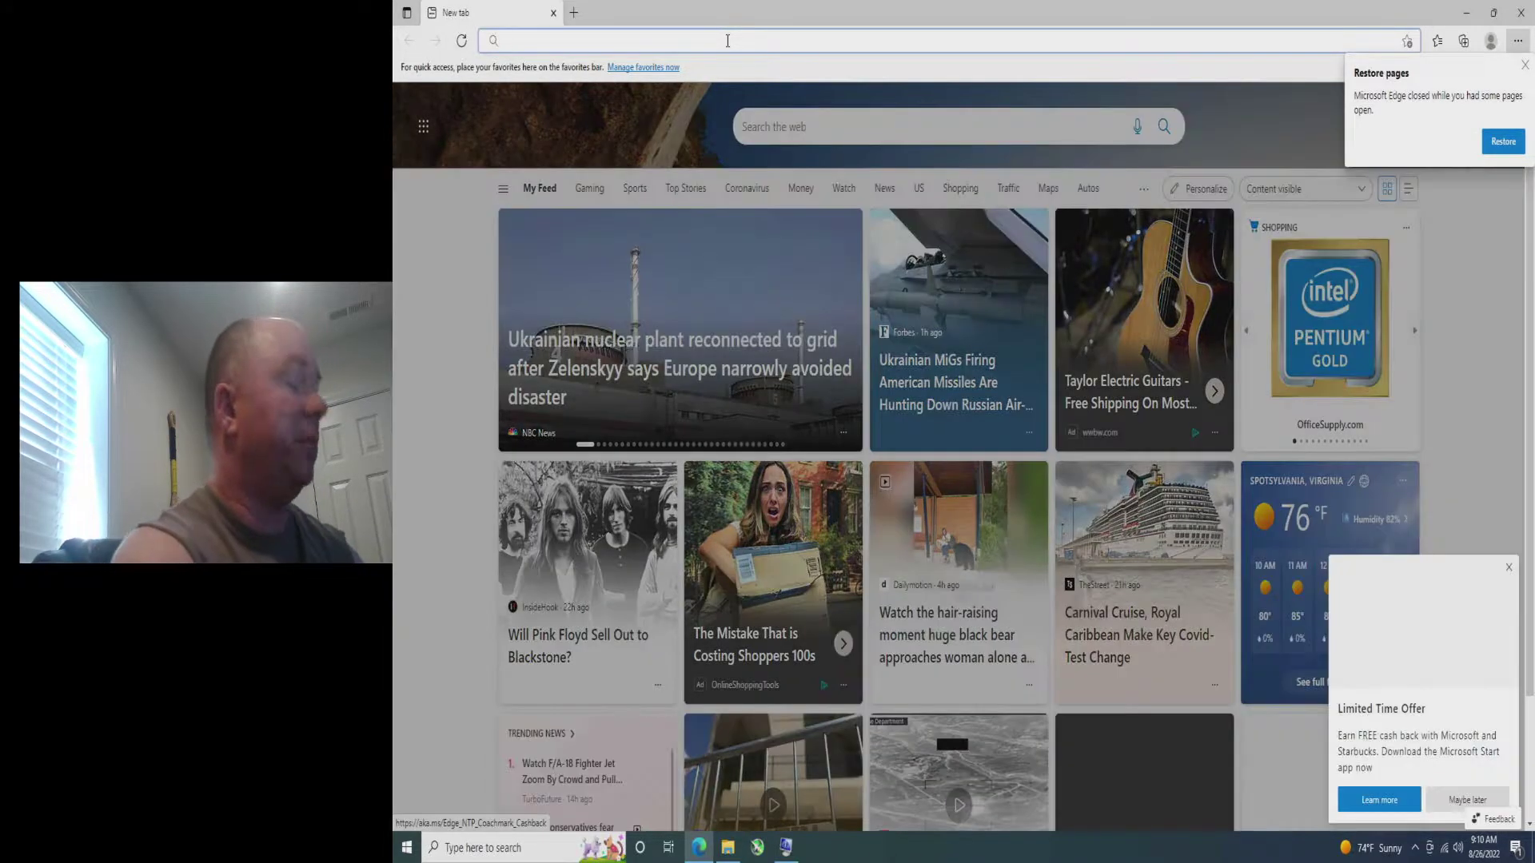
{"action": "type", "text": "google"}
{"action": "key", "text": "Return"}
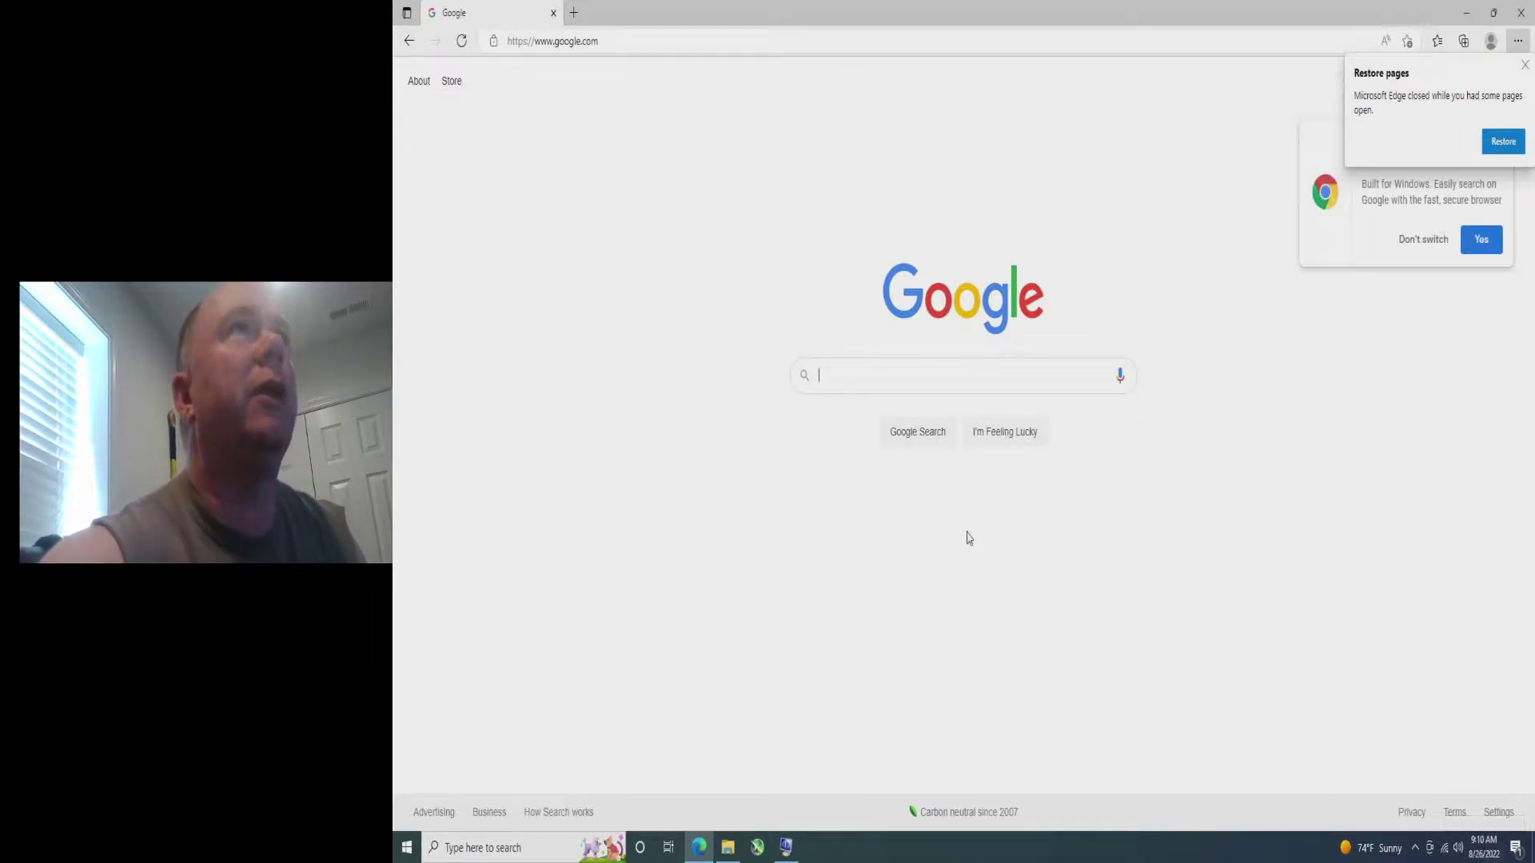
- Search Google for "aorus z690i ultra lite ddr5"
{"action": "left_click", "coordinate": [842, 374]}
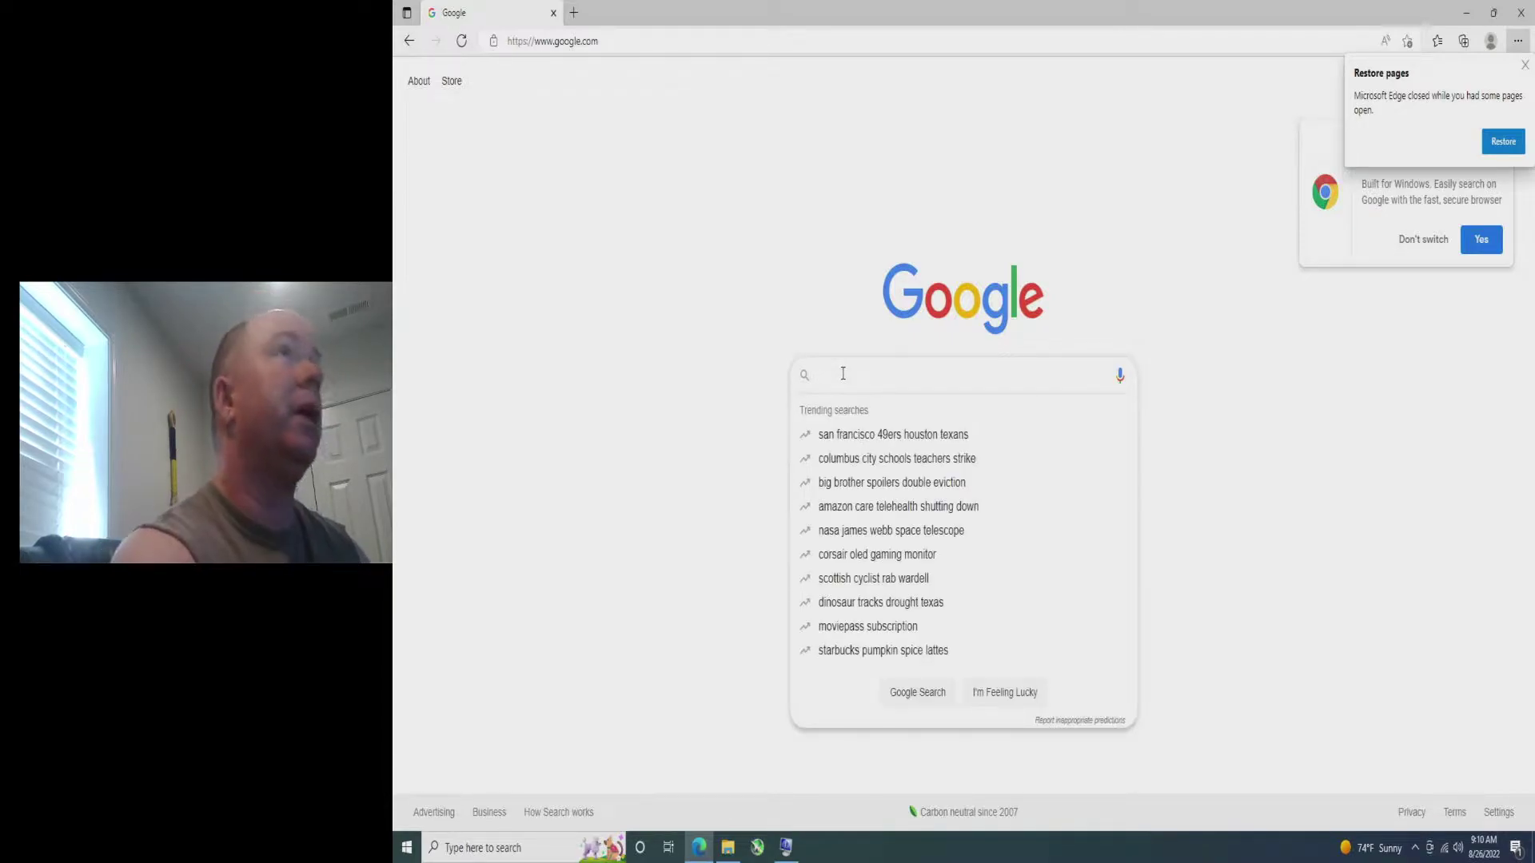
{"action": "type", "text": "aoru"}
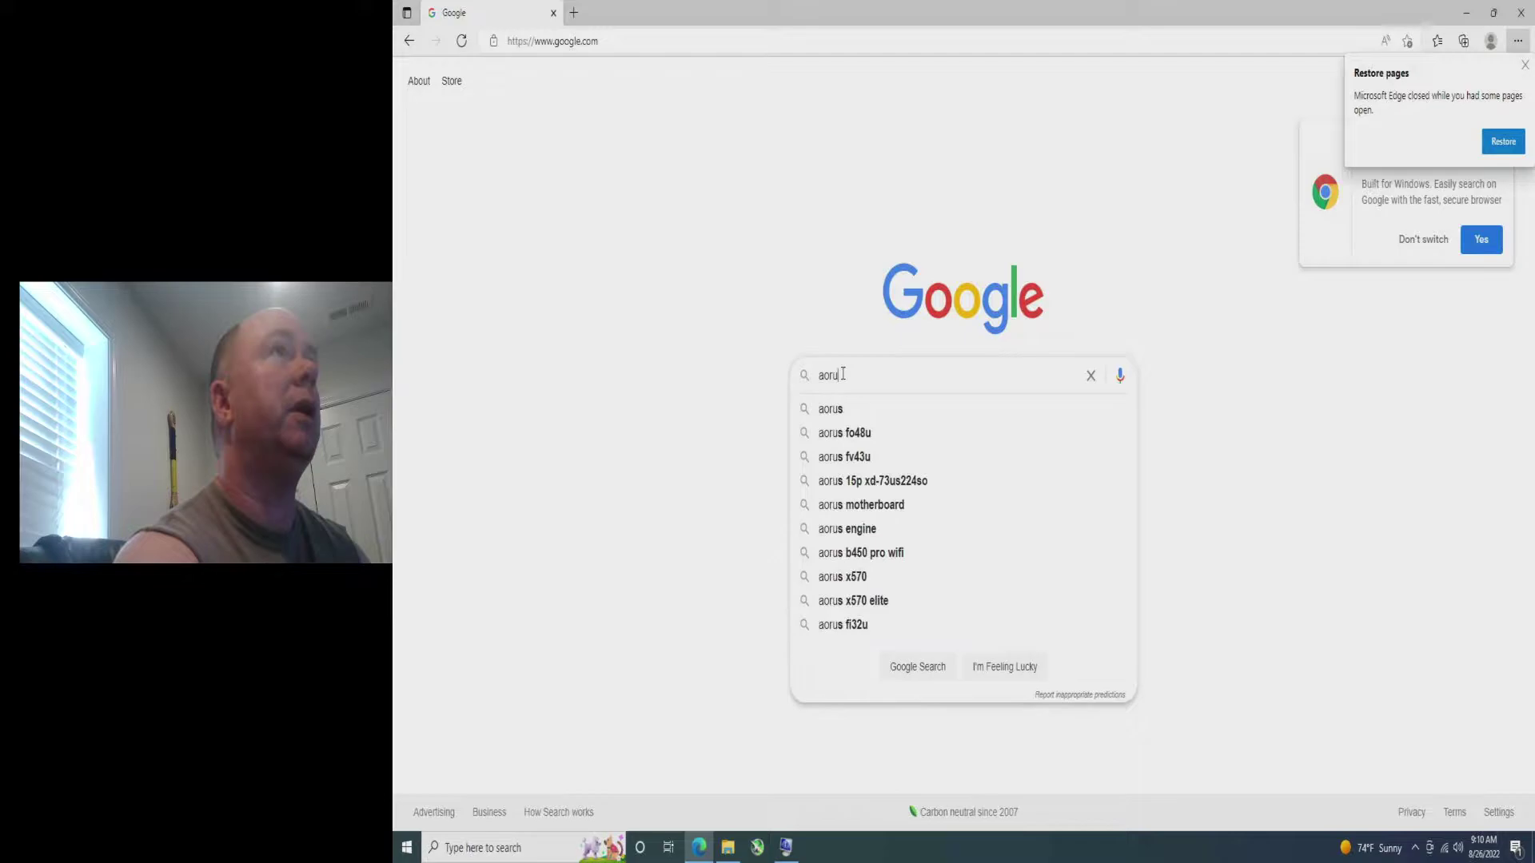
{"action": "type", "text": "s z690i"}
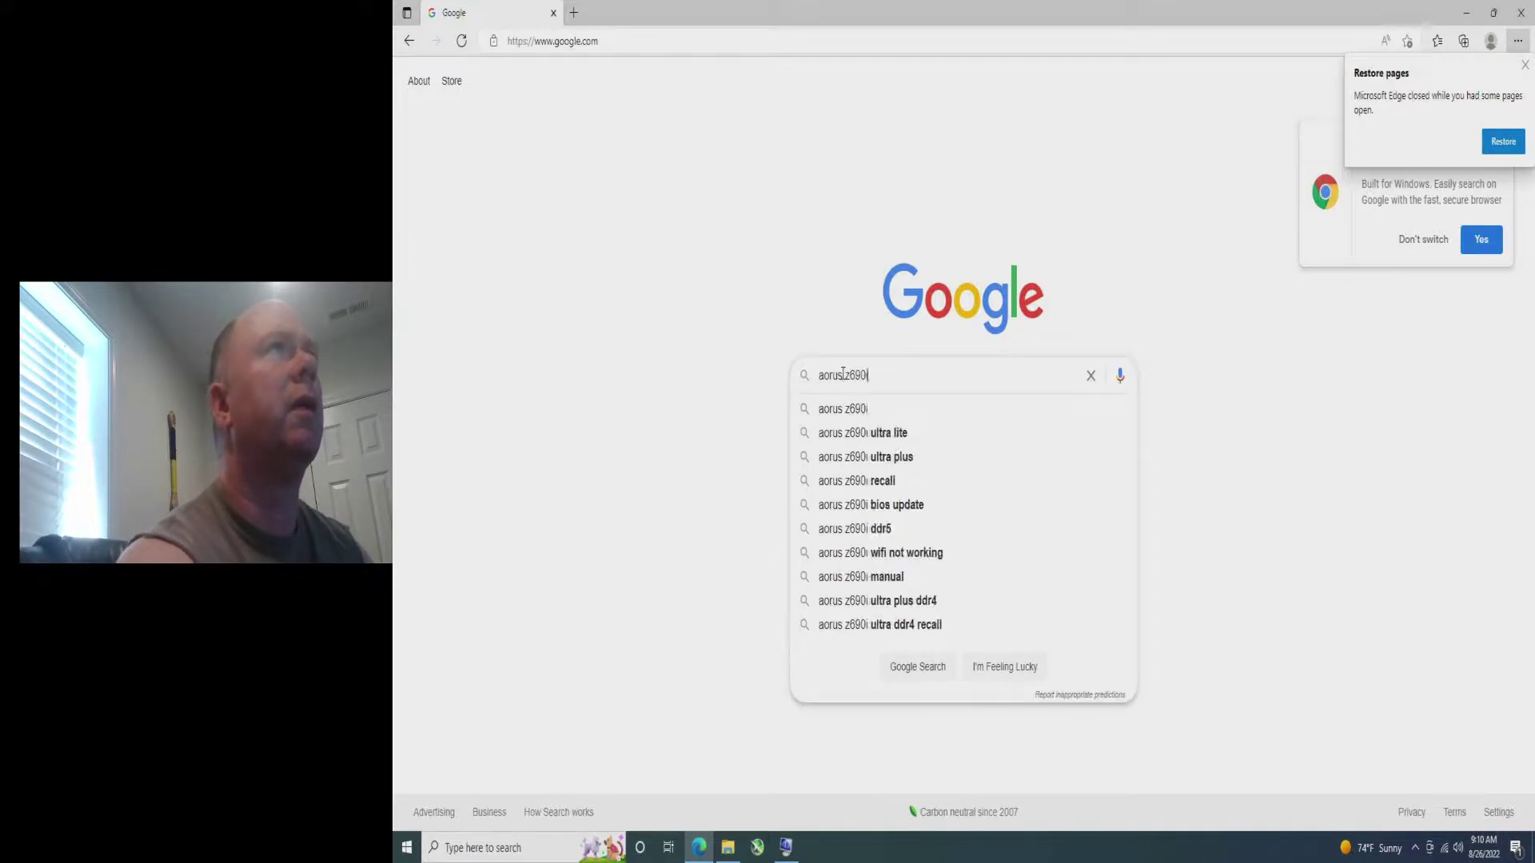
{"action": "type", "text": " ultar"}
{"action": "key", "text": "BackSpace"}
{"action": "key", "text": "BackSpace"}
{"action": "type", "text": "ra"}
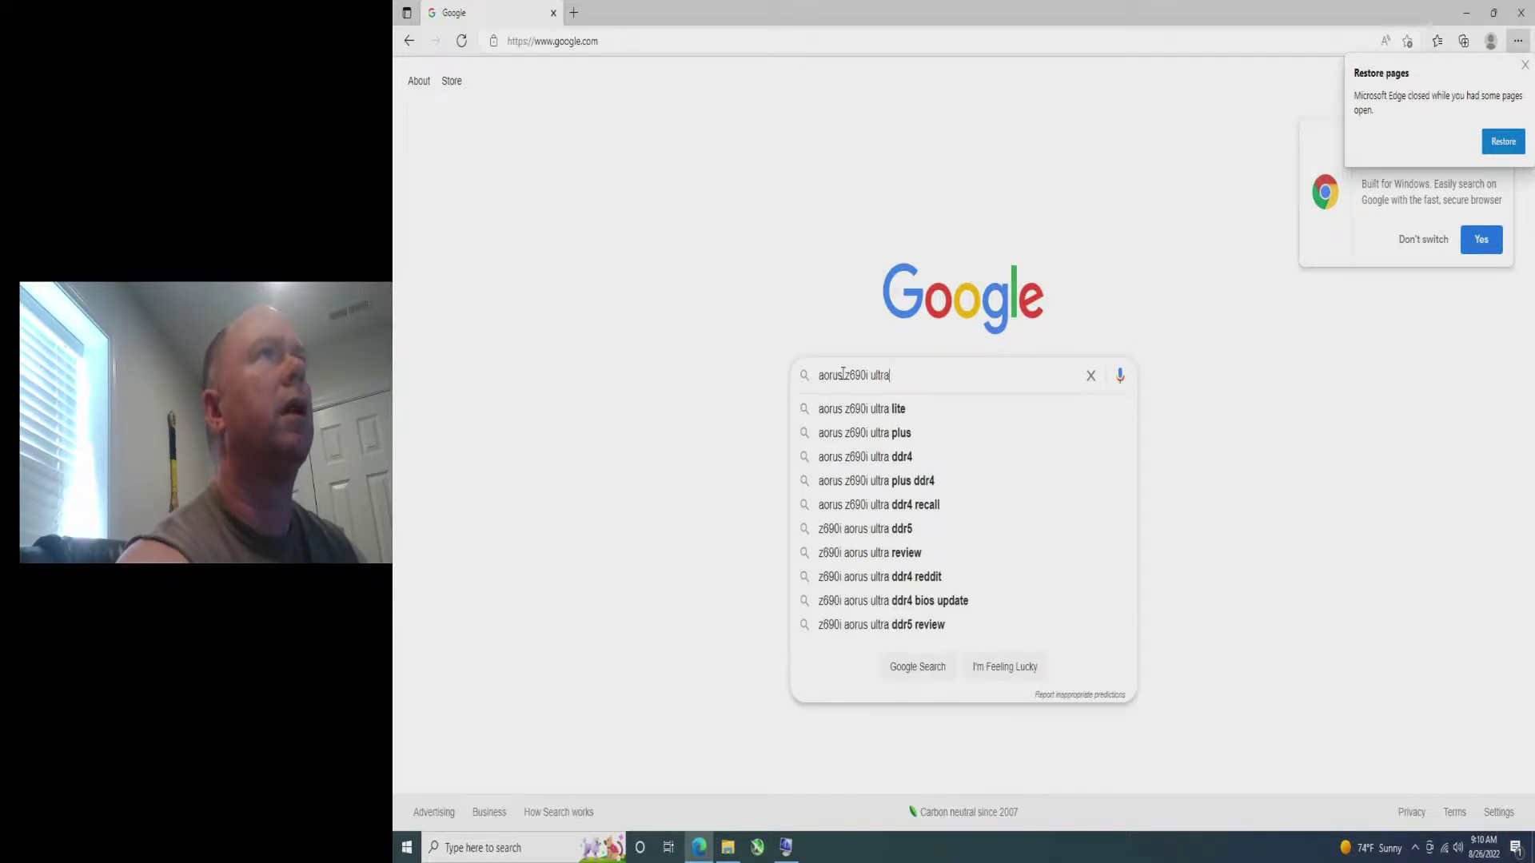
{"action": "type", "text": " lite"}
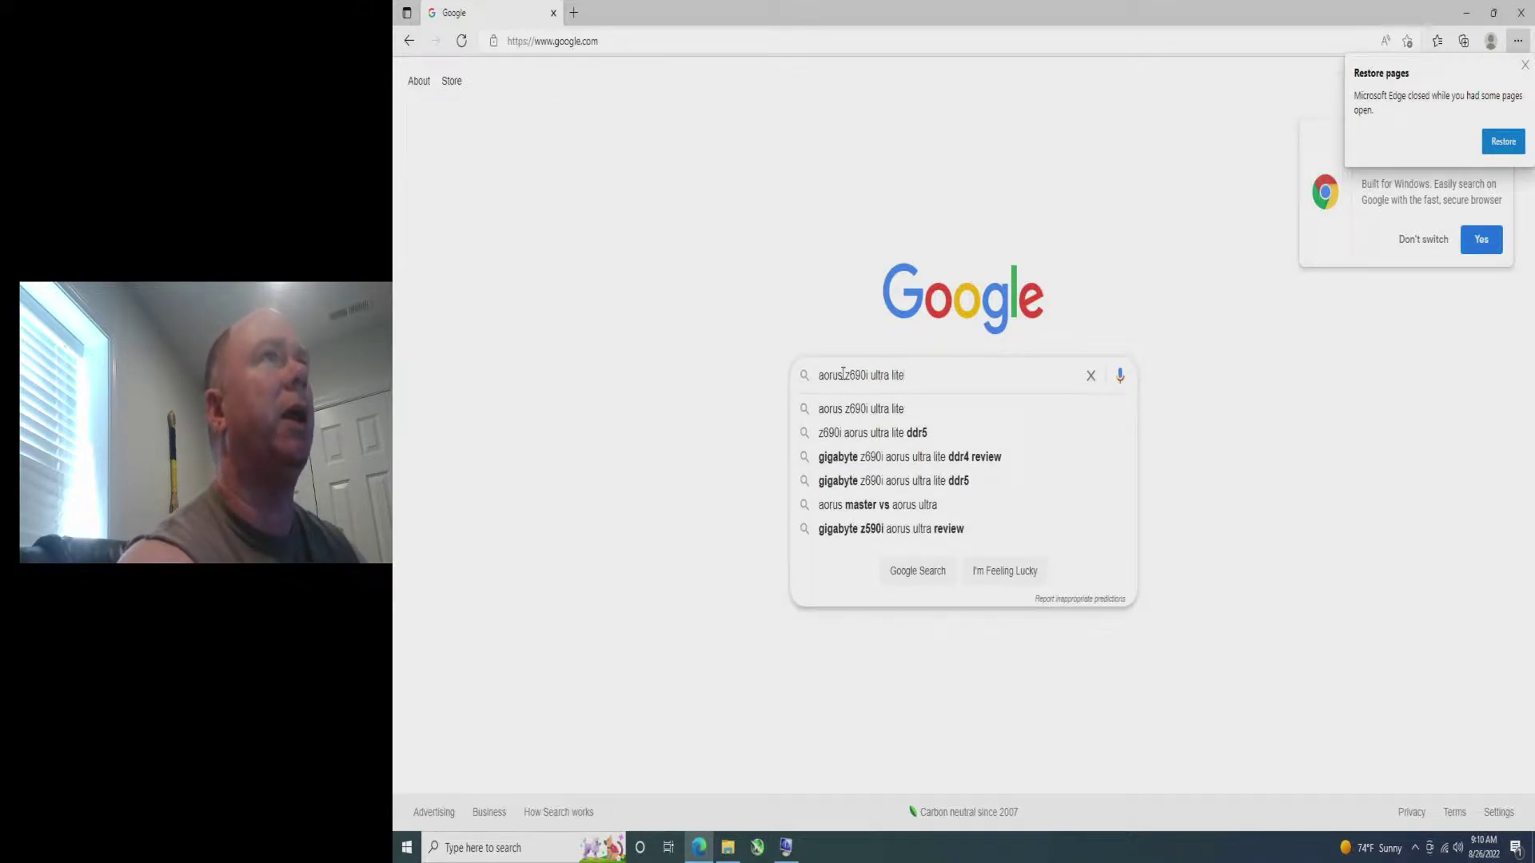
{"action": "type", "text": " ddr4"}
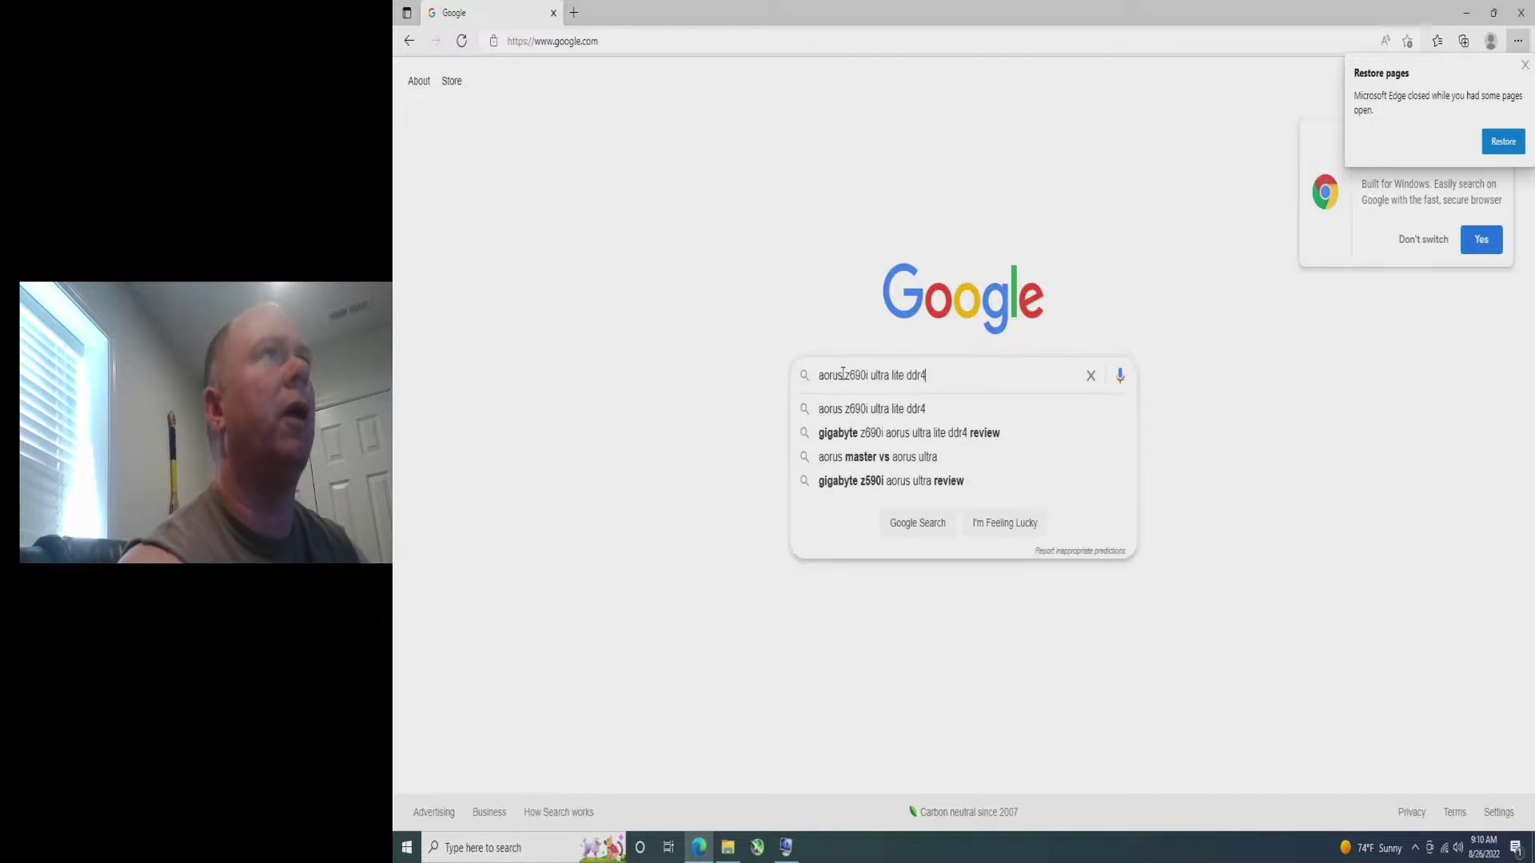
{"action": "key", "text": "BackSpace"}
{"action": "type", "text": "5"}
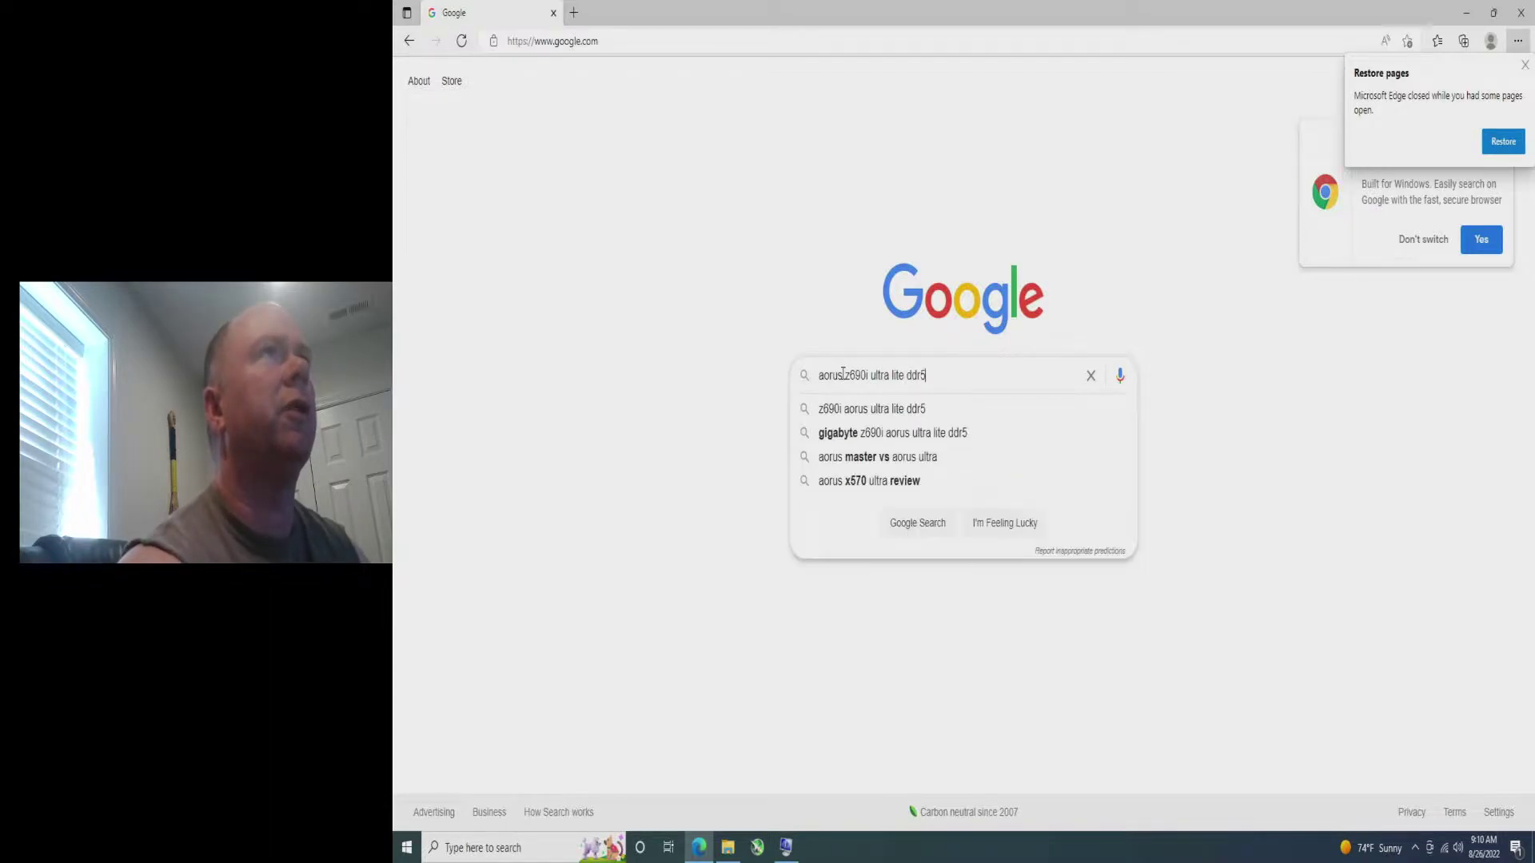
{"action": "key", "text": "Return"}
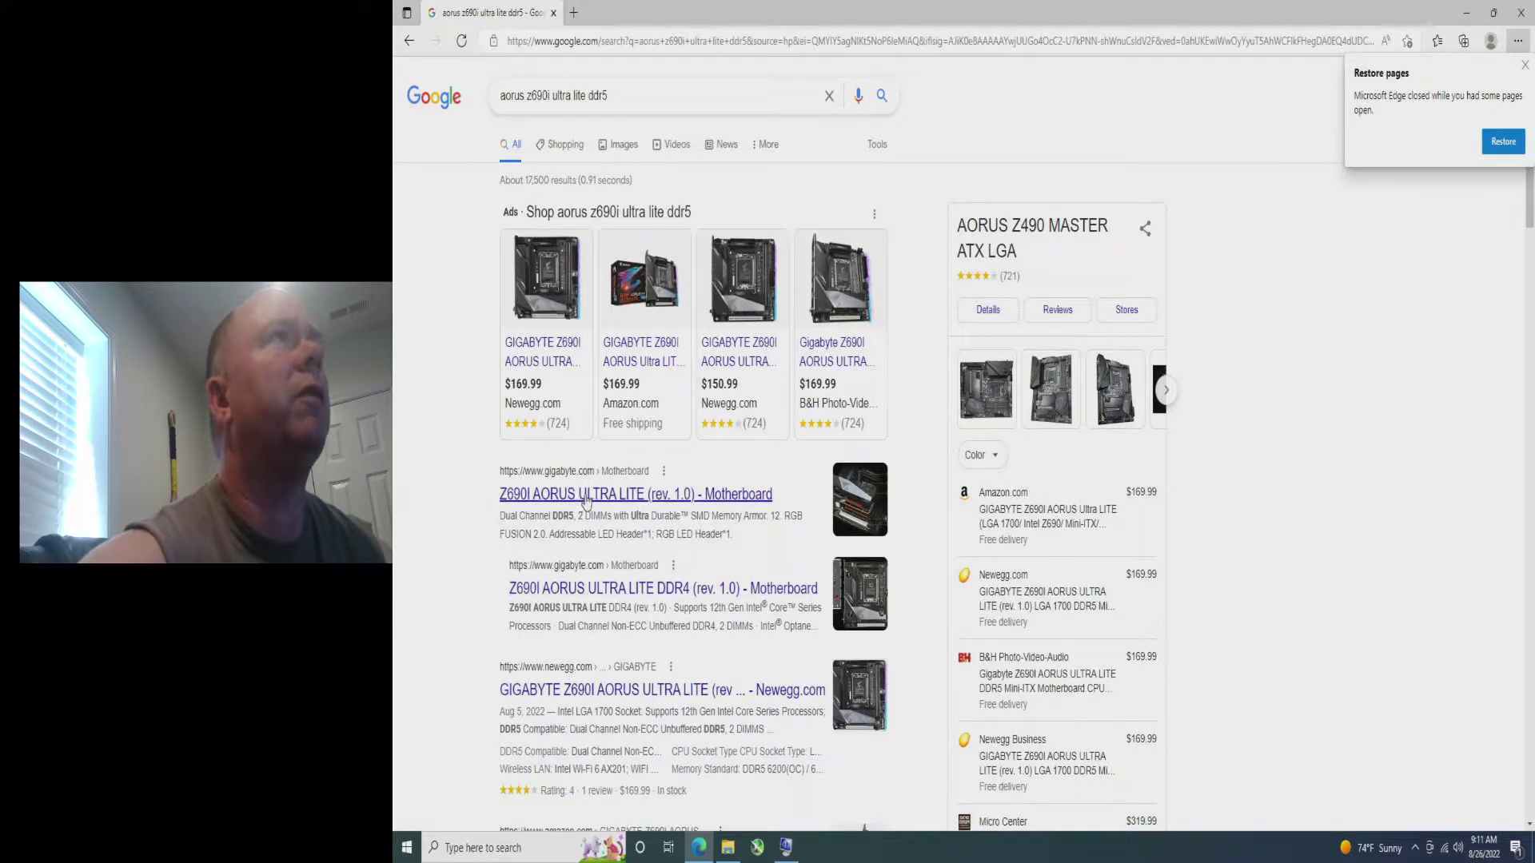
- Open Gigabyte's Z690I AORUS ULTRA LITE (rev. 1.0) product page from the results and look over its key features
{"action": "left_click", "coordinate": [586, 502]}
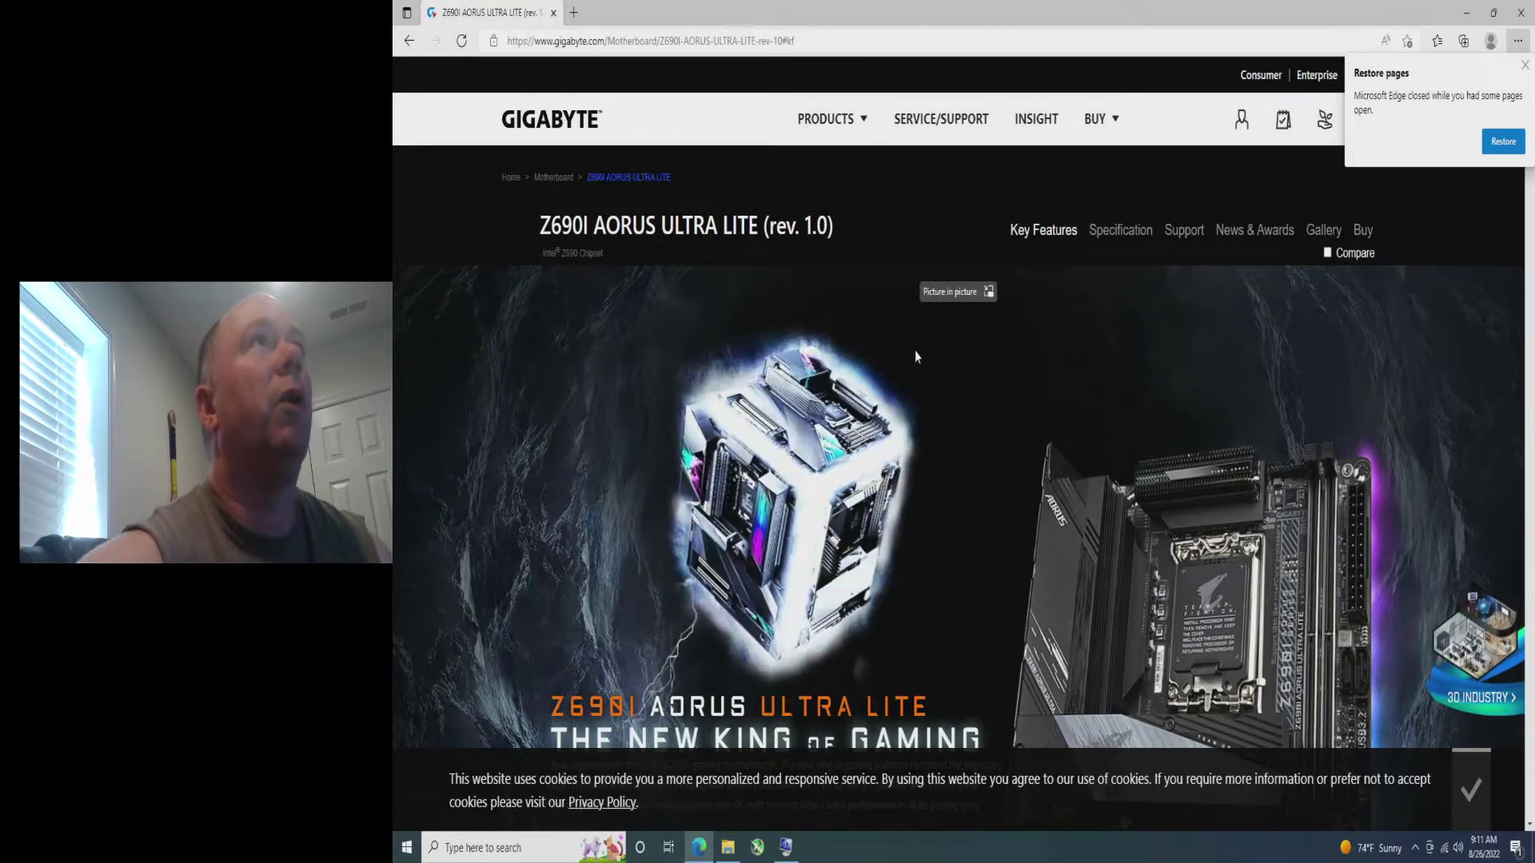
{"action": "scroll", "coordinate": [937, 394], "scroll_direction": "down", "scroll_amount": 1}
{"action": "scroll", "coordinate": [937, 394], "scroll_direction": "down", "scroll_amount": 2}
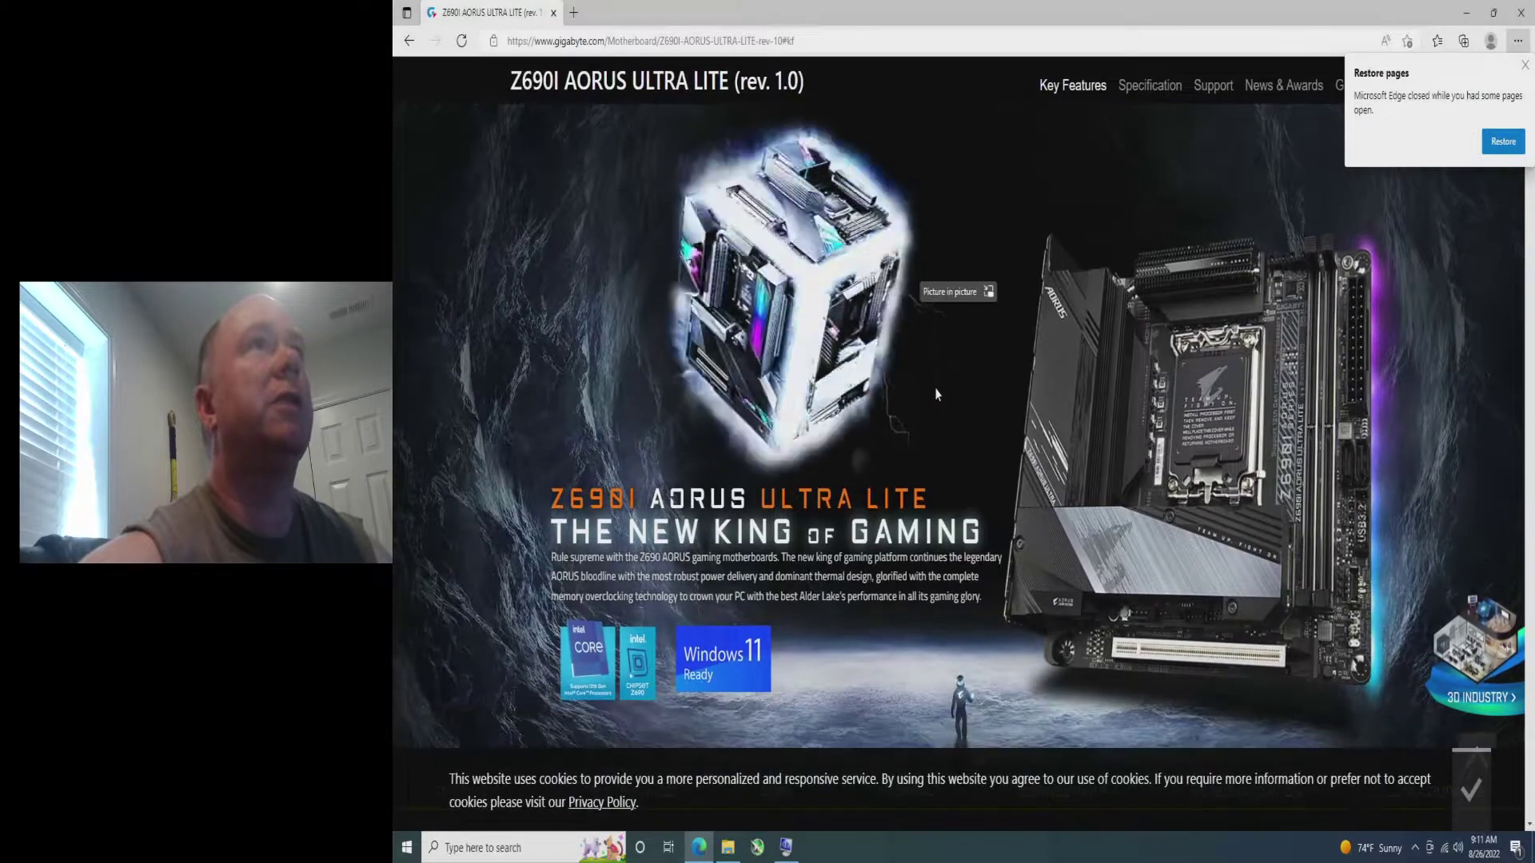
{"action": "scroll", "coordinate": [1231, 423], "scroll_direction": "down", "scroll_amount": 3}
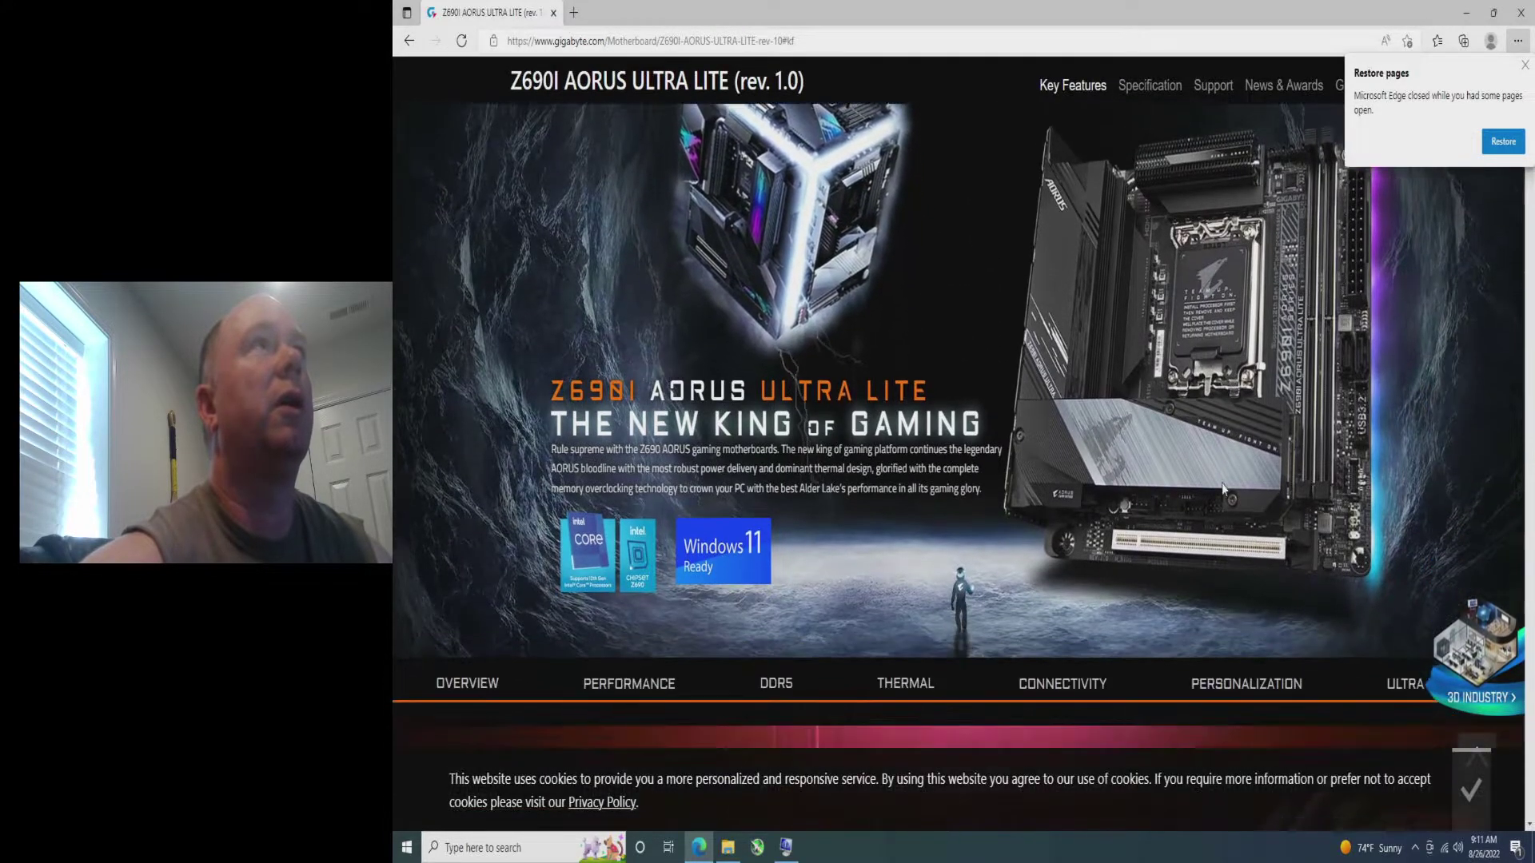
{"action": "scroll", "coordinate": [1119, 359], "scroll_direction": "up", "scroll_amount": 3}
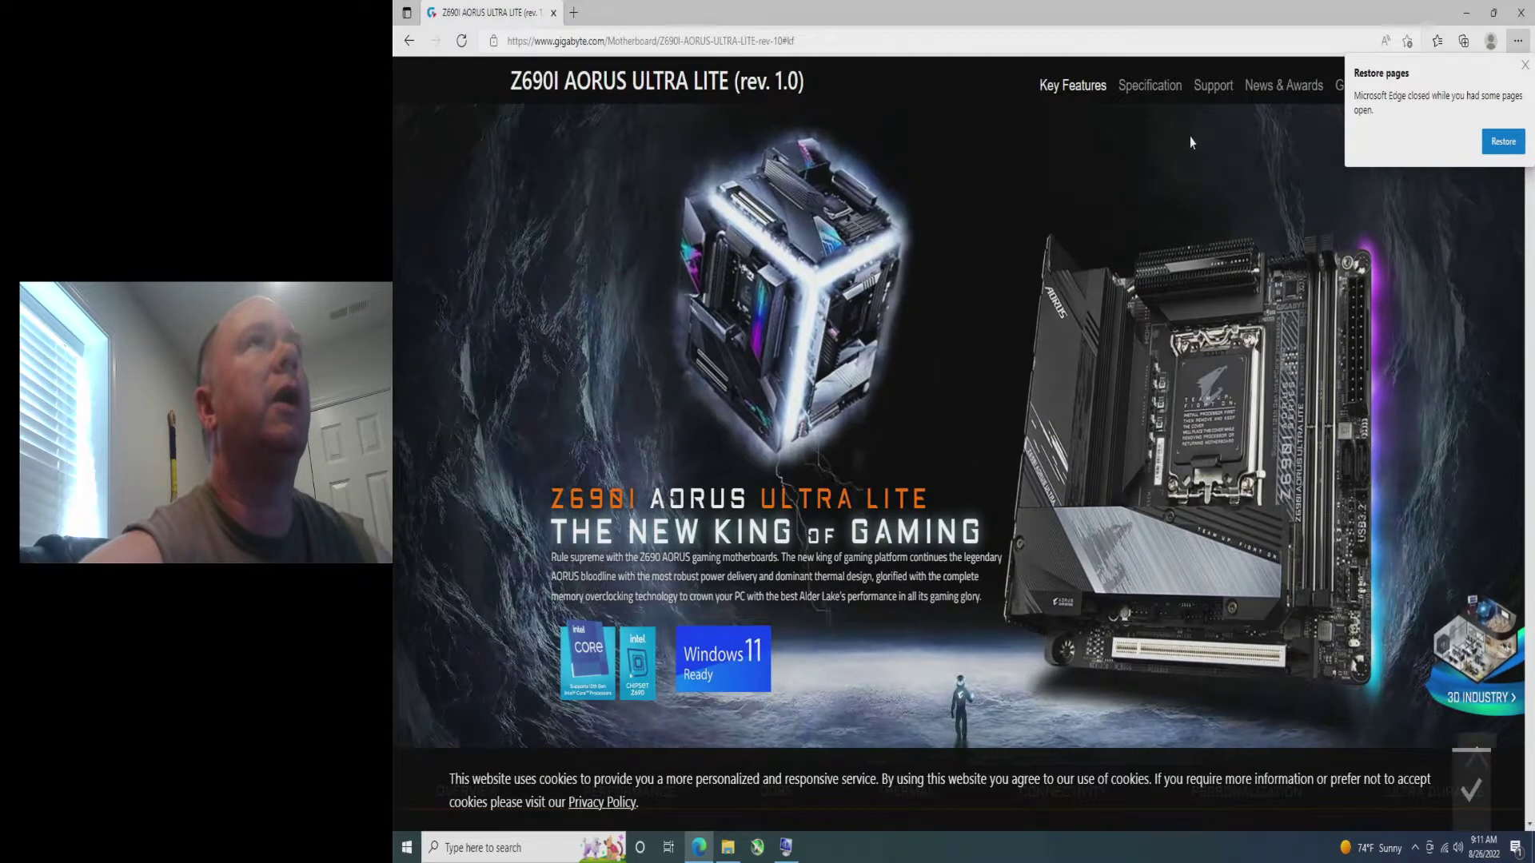
{"action": "scroll", "coordinate": [1191, 224], "scroll_direction": "up", "scroll_amount": 2}
{"action": "scroll", "coordinate": [1198, 231], "scroll_direction": "up", "scroll_amount": 2}
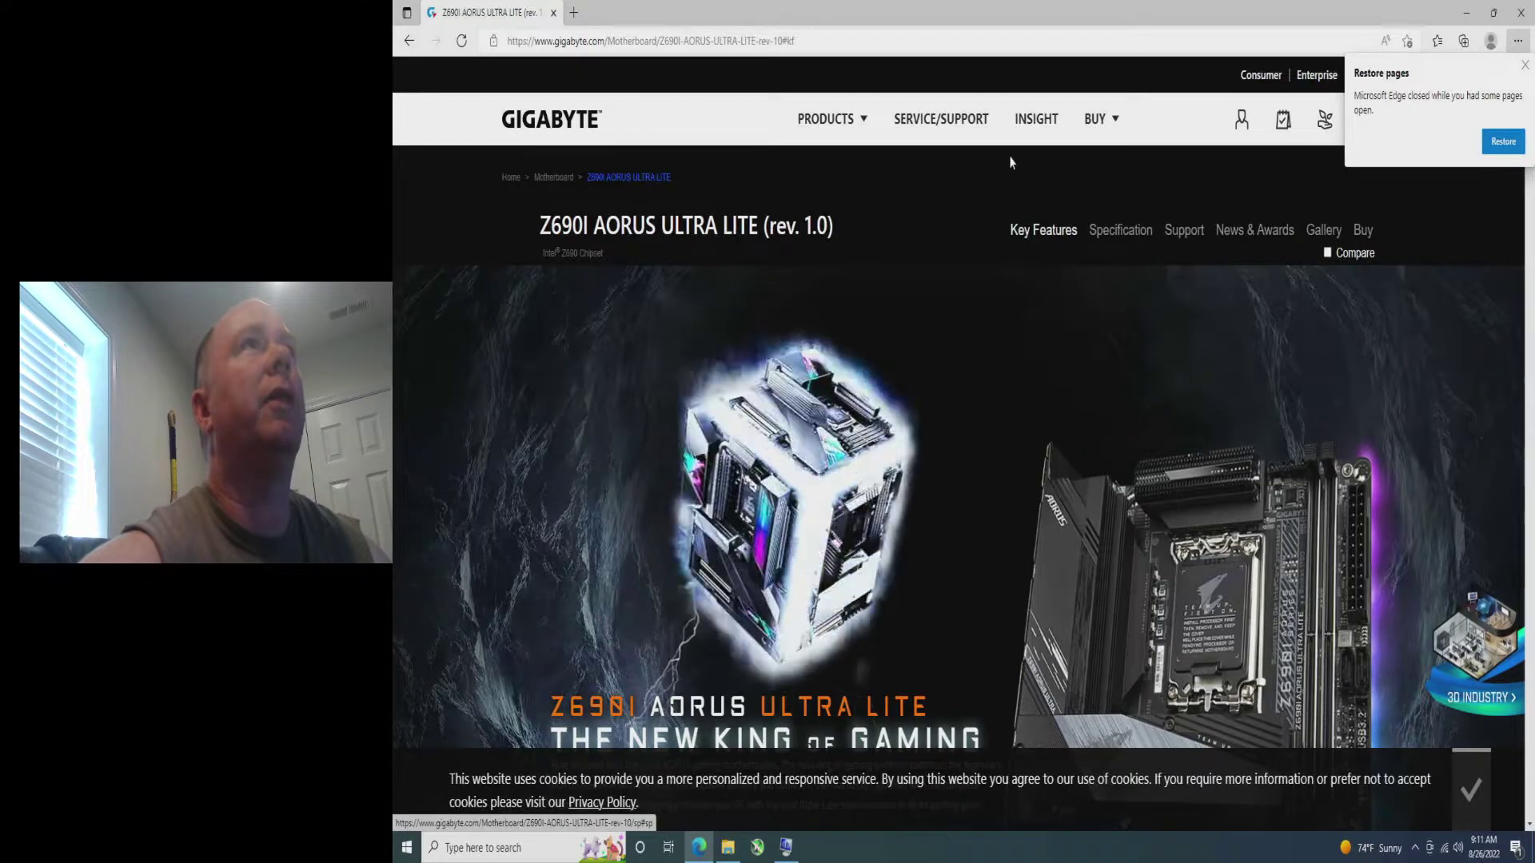
- Go to the motherboard's Support downloads, dismiss the restore-pages prompt, and expand the BIOS list to review the available versions
{"action": "left_click", "coordinate": [1193, 231]}
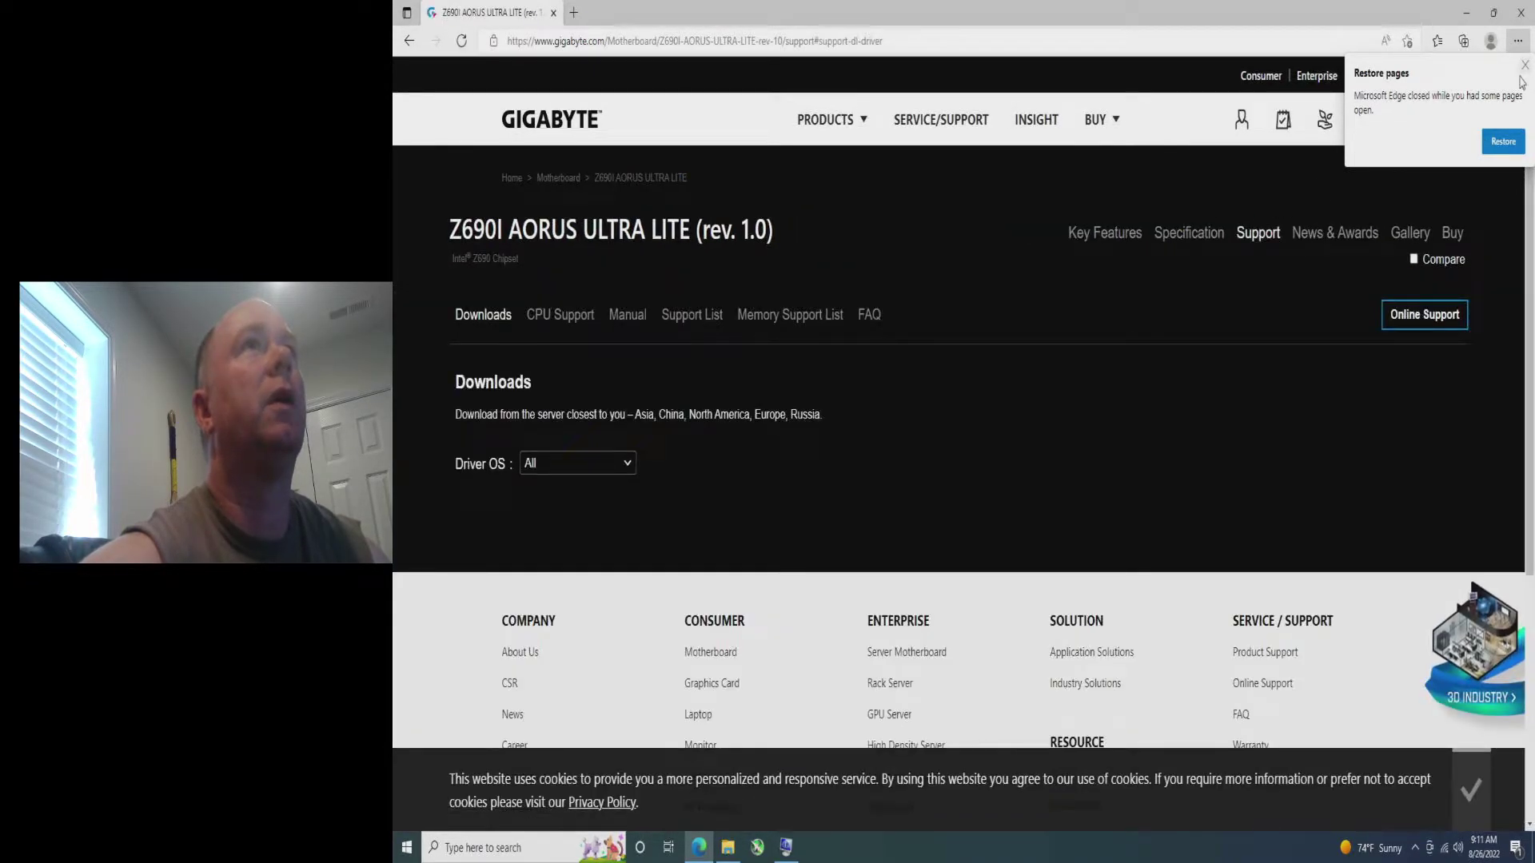
{"action": "left_click", "coordinate": [1524, 65]}
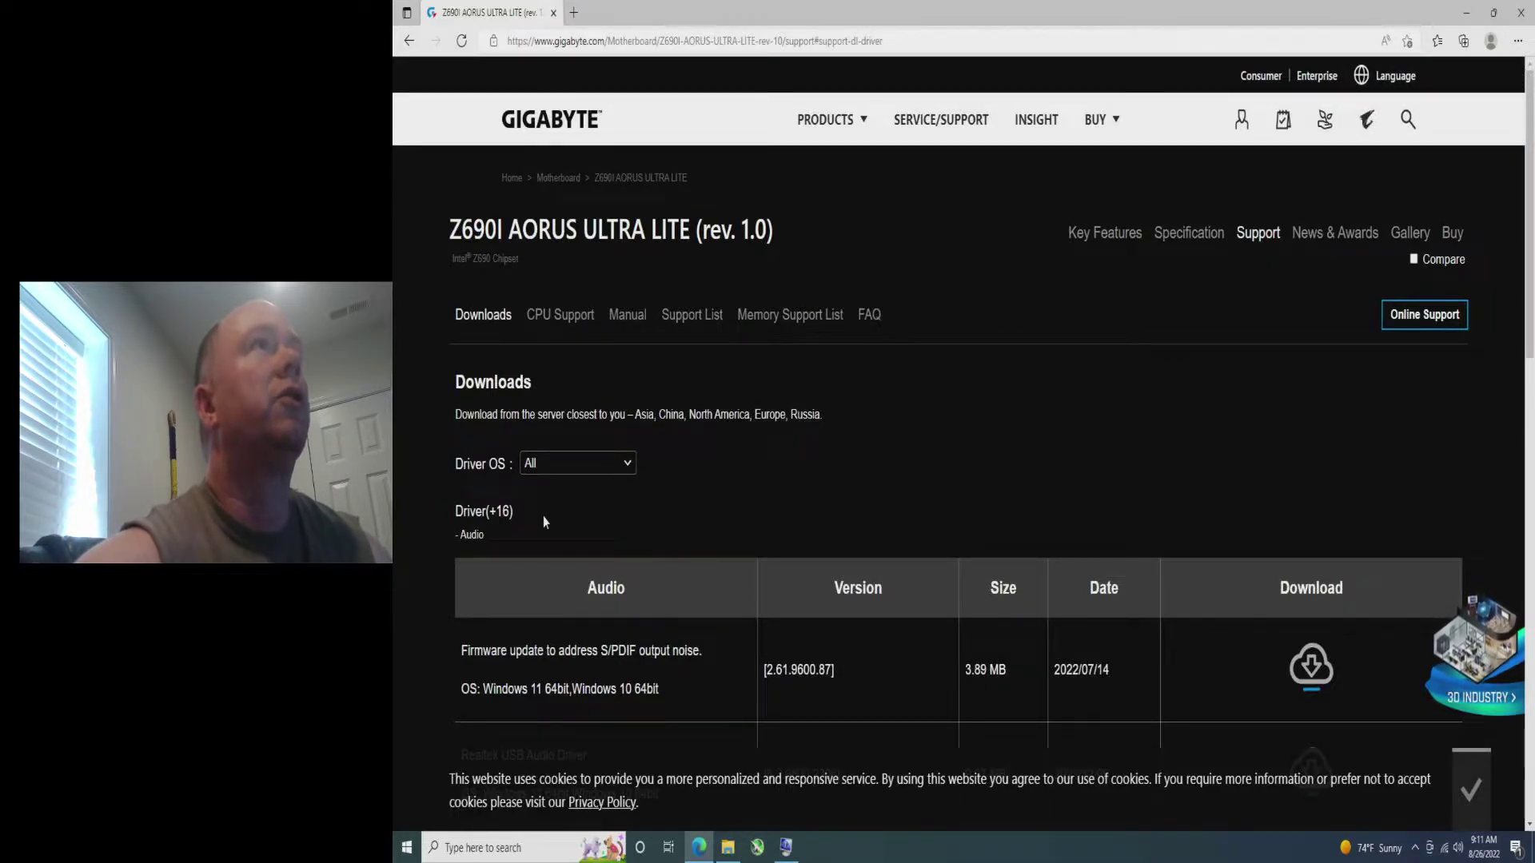
{"action": "scroll", "coordinate": [544, 521], "scroll_direction": "down", "scroll_amount": 5}
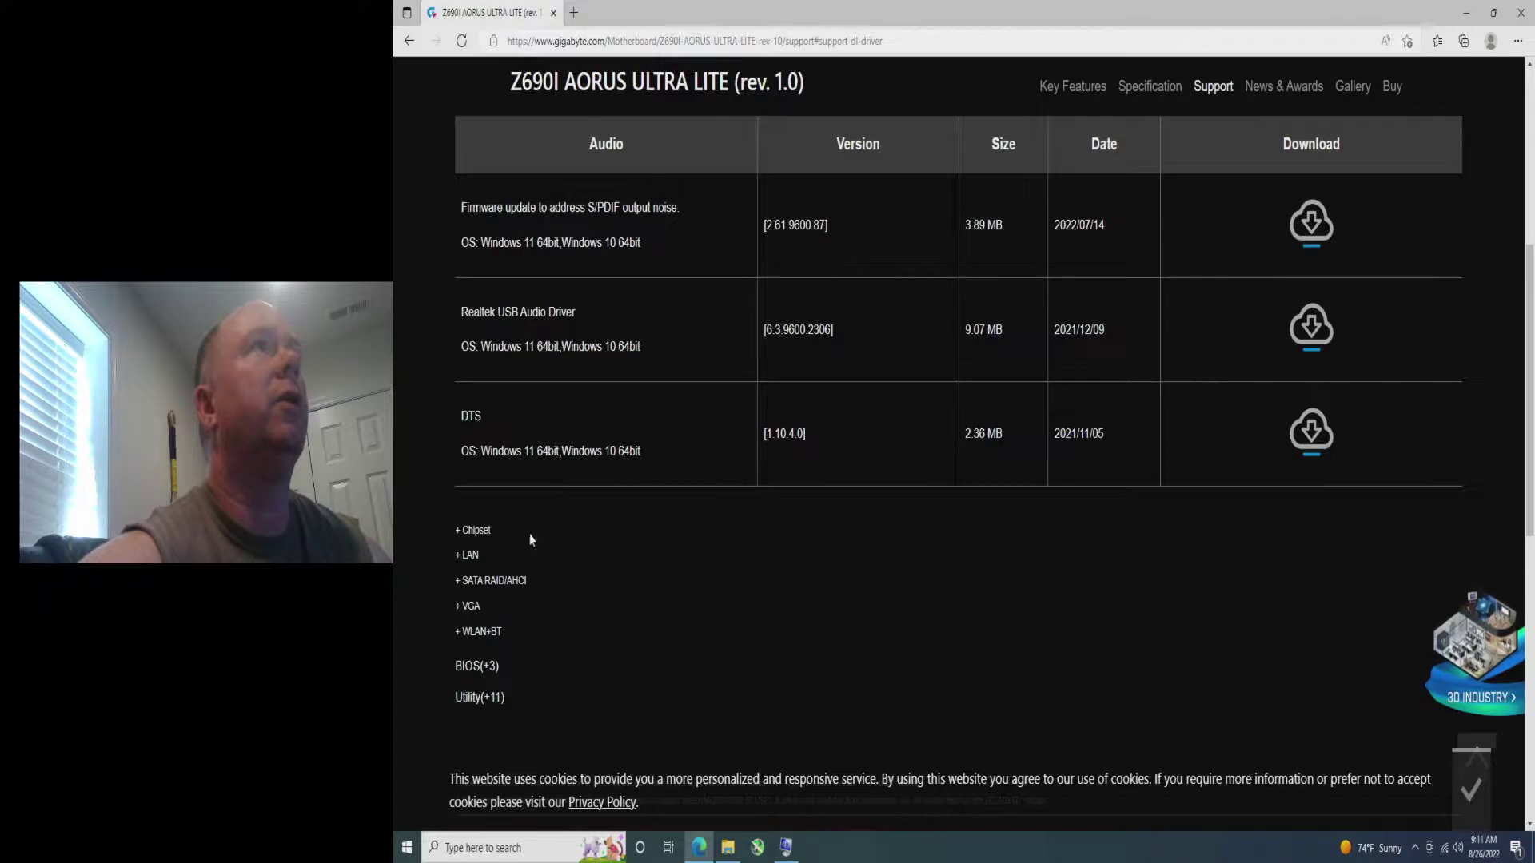
{"action": "left_click", "coordinate": [475, 670]}
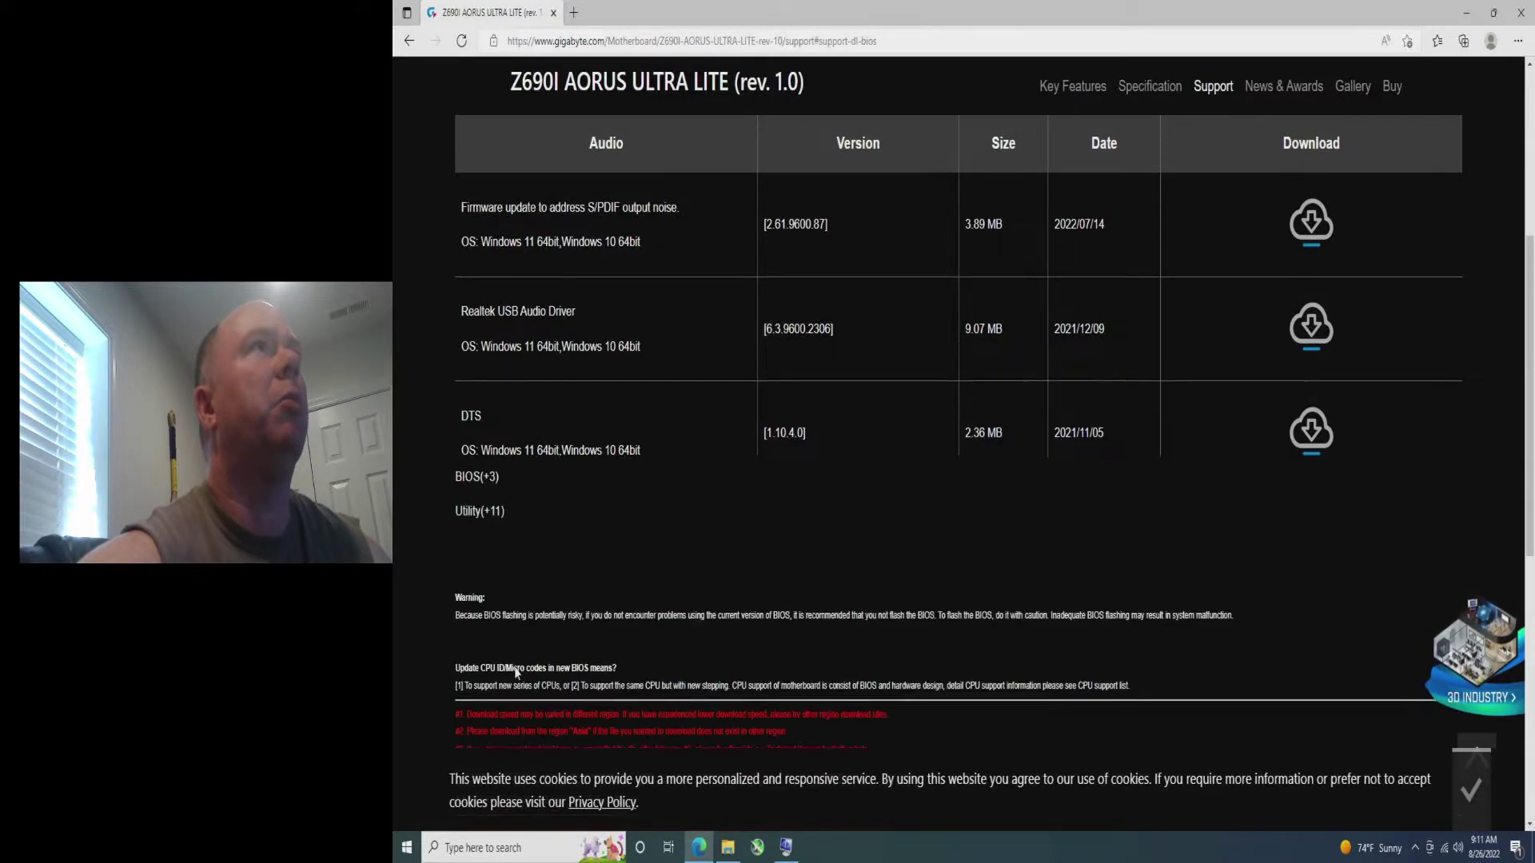
{"action": "scroll", "coordinate": [685, 520], "scroll_direction": "up", "scroll_amount": 1}
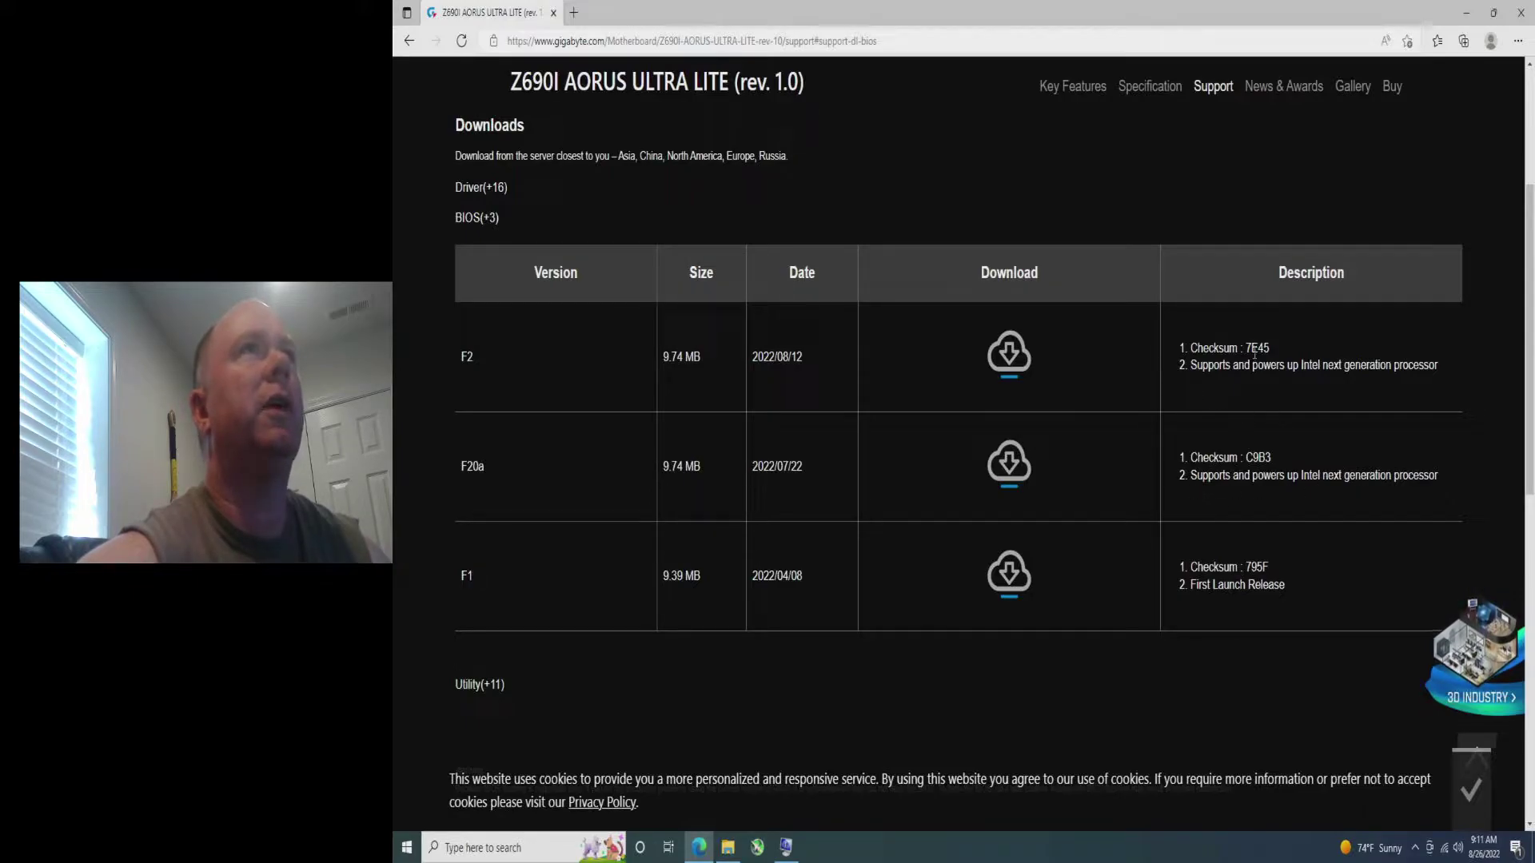
- Examine the motherboard's CPU Support list, comparing processor models with their required BIOS versions and highlighting the i9-12900KS entry
{"action": "scroll", "coordinate": [1130, 482], "scroll_direction": "up", "scroll_amount": 3}
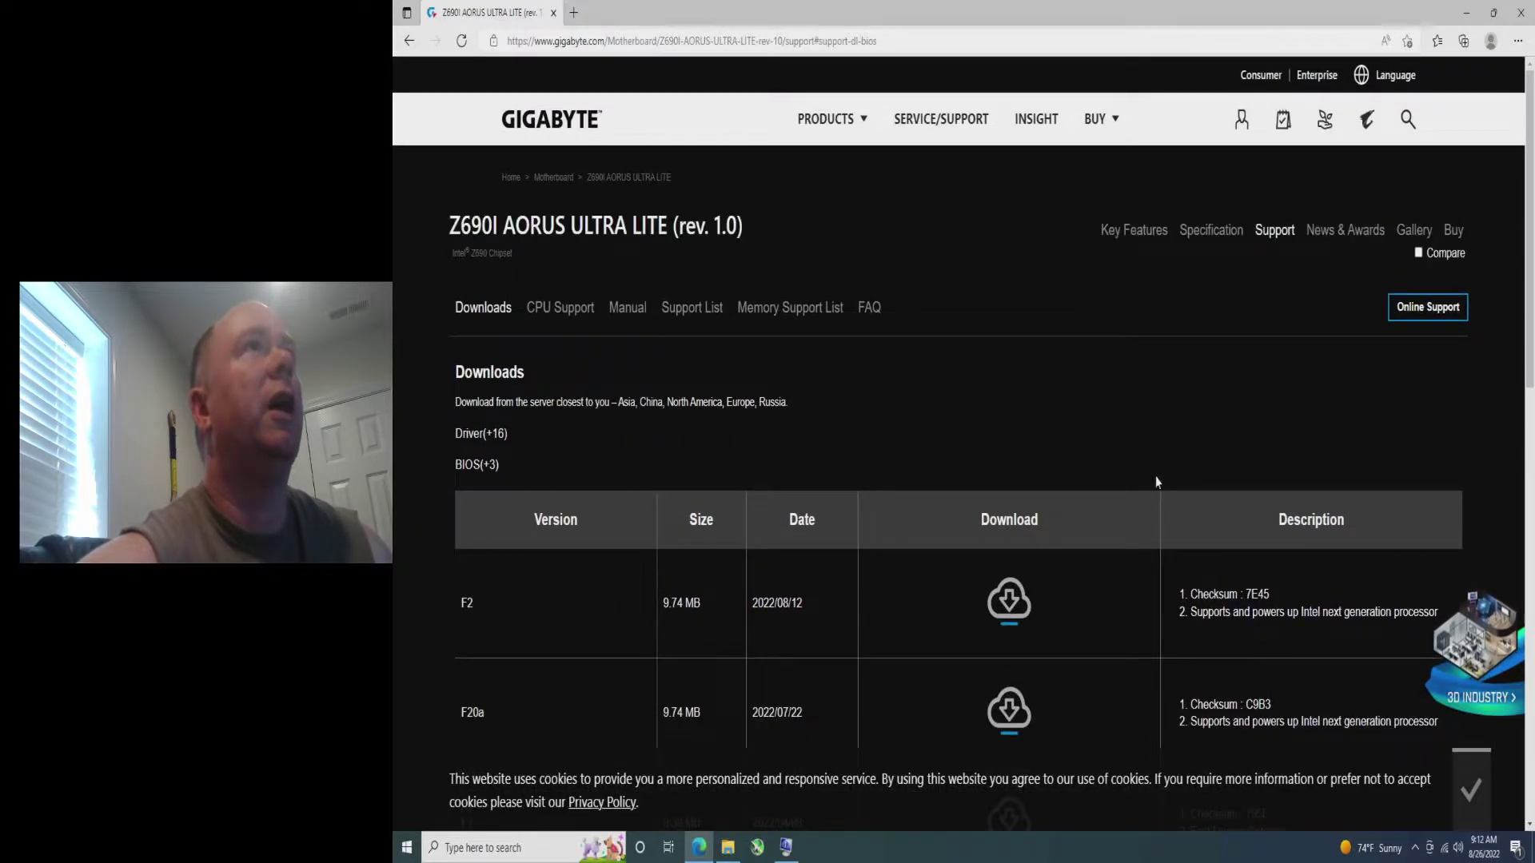
{"action": "left_click", "coordinate": [572, 320]}
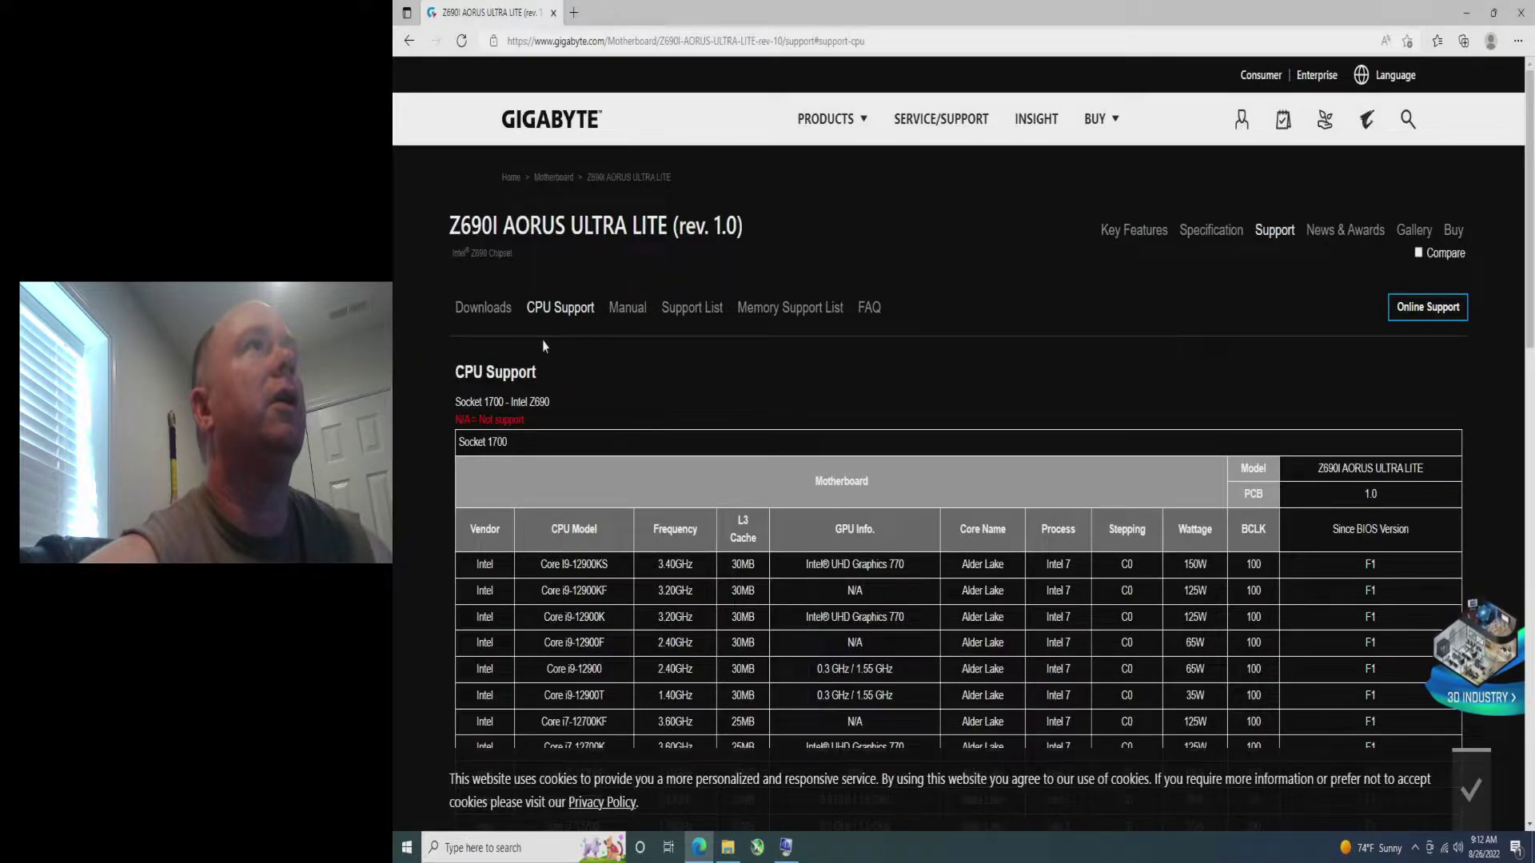
{"action": "scroll", "coordinate": [879, 399], "scroll_direction": "down", "scroll_amount": 5}
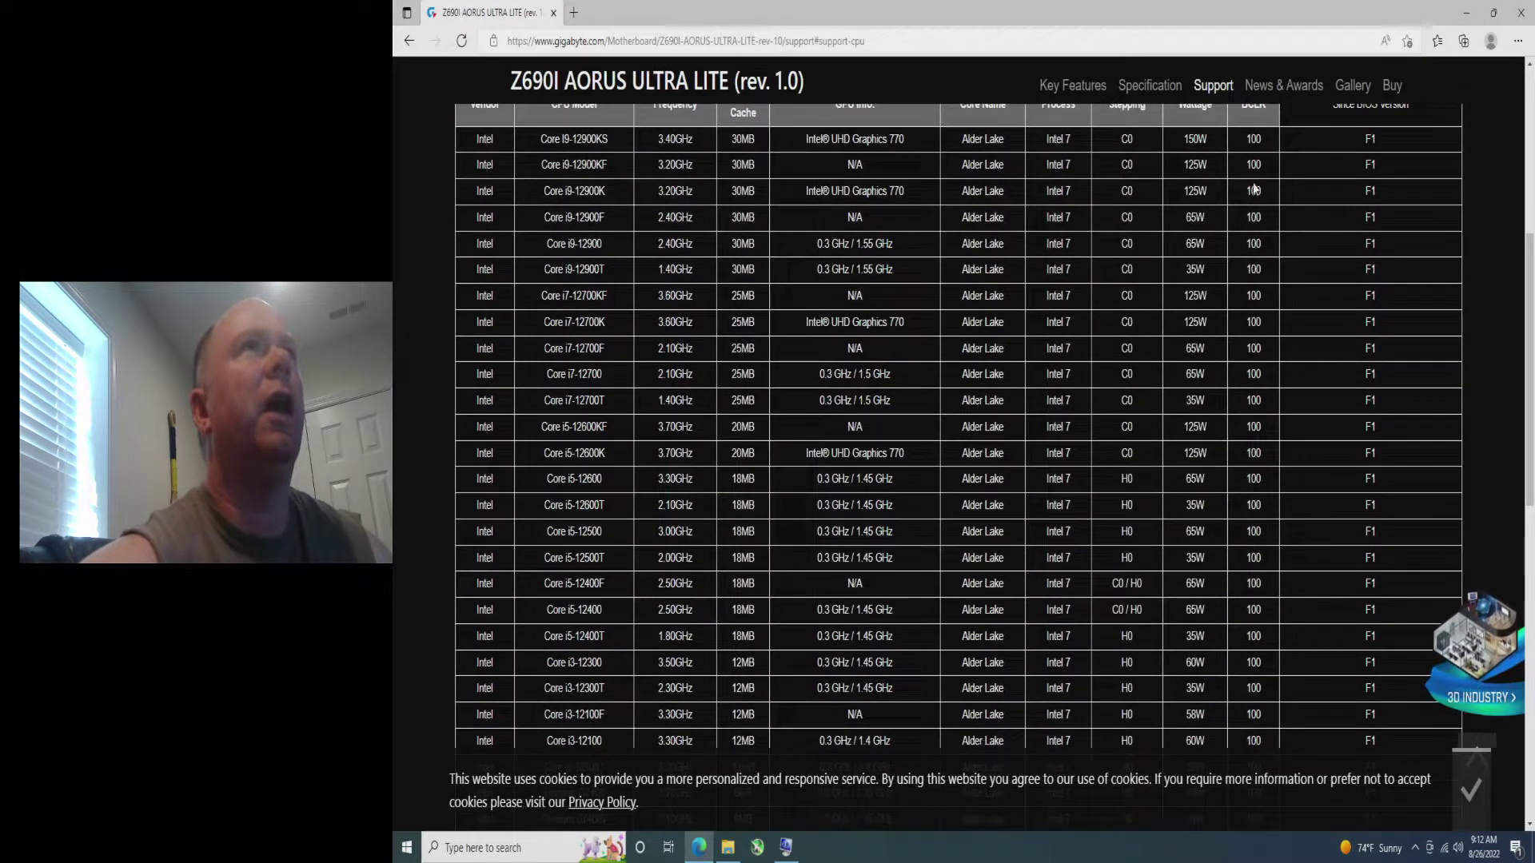
{"action": "scroll", "coordinate": [1277, 258], "scroll_direction": "down", "scroll_amount": 3}
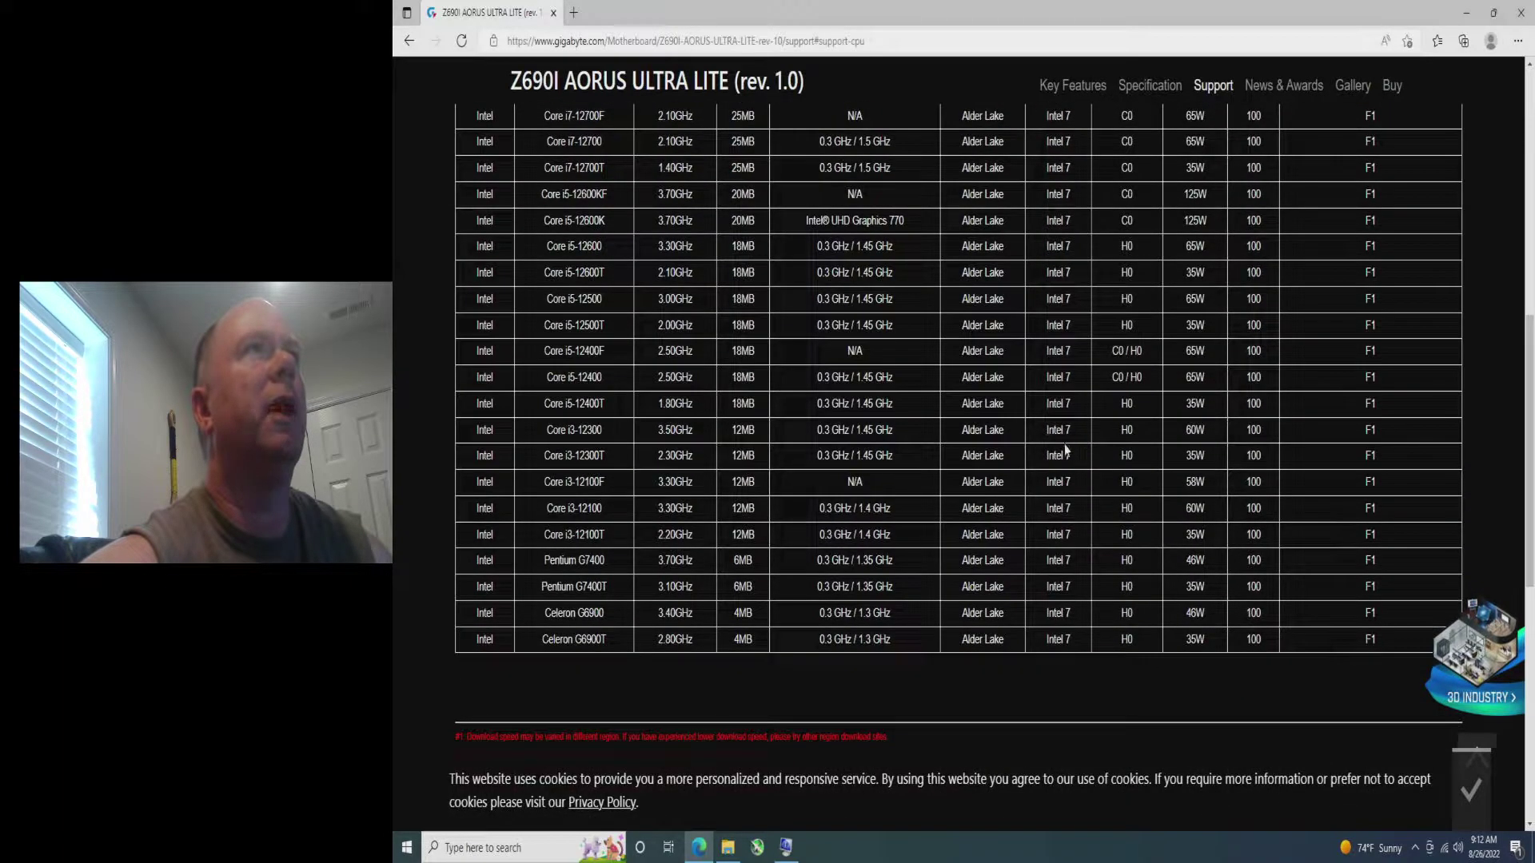
{"action": "scroll", "coordinate": [799, 544], "scroll_direction": "up", "scroll_amount": 3}
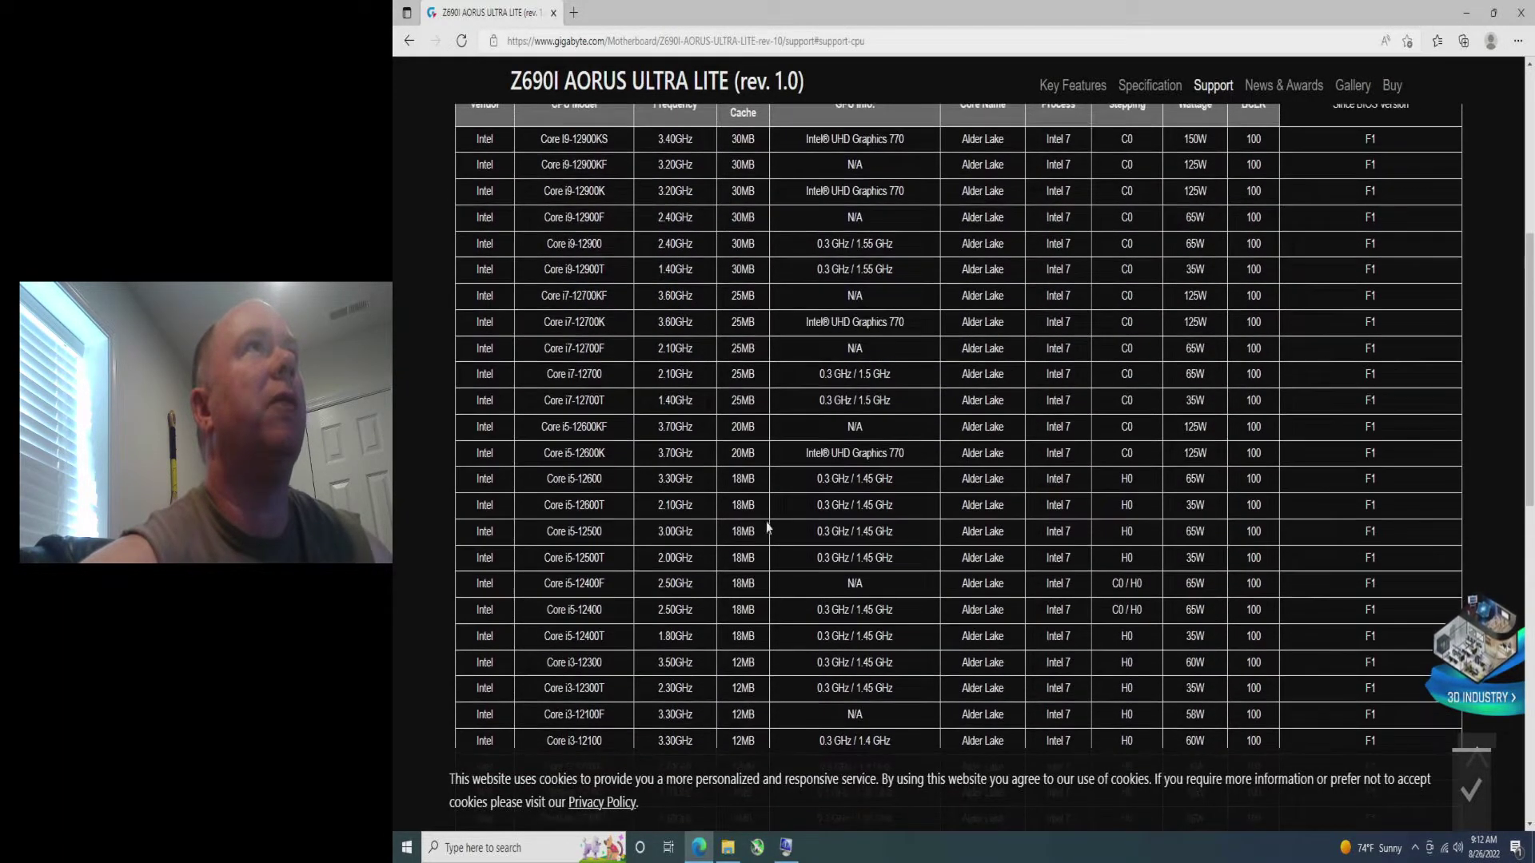
{"action": "left_click_drag", "start_coordinate": [565, 138], "coordinate": [615, 140]}
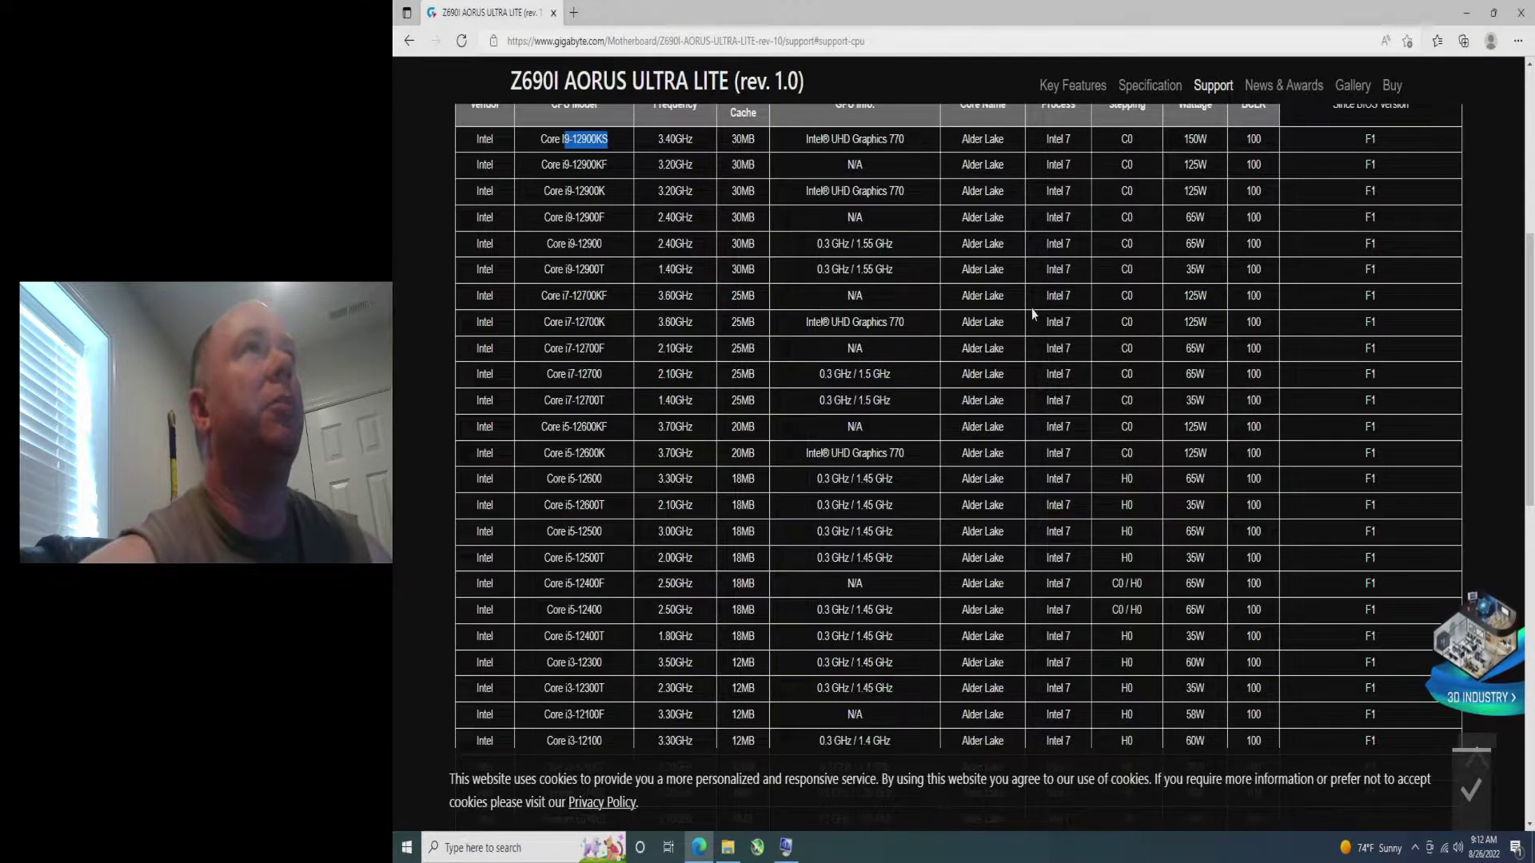
- Return to the motherboard's support downloads, expand the BIOS list, and download BIOS version F2
{"action": "scroll", "coordinate": [1033, 314], "scroll_direction": "up", "scroll_amount": 3}
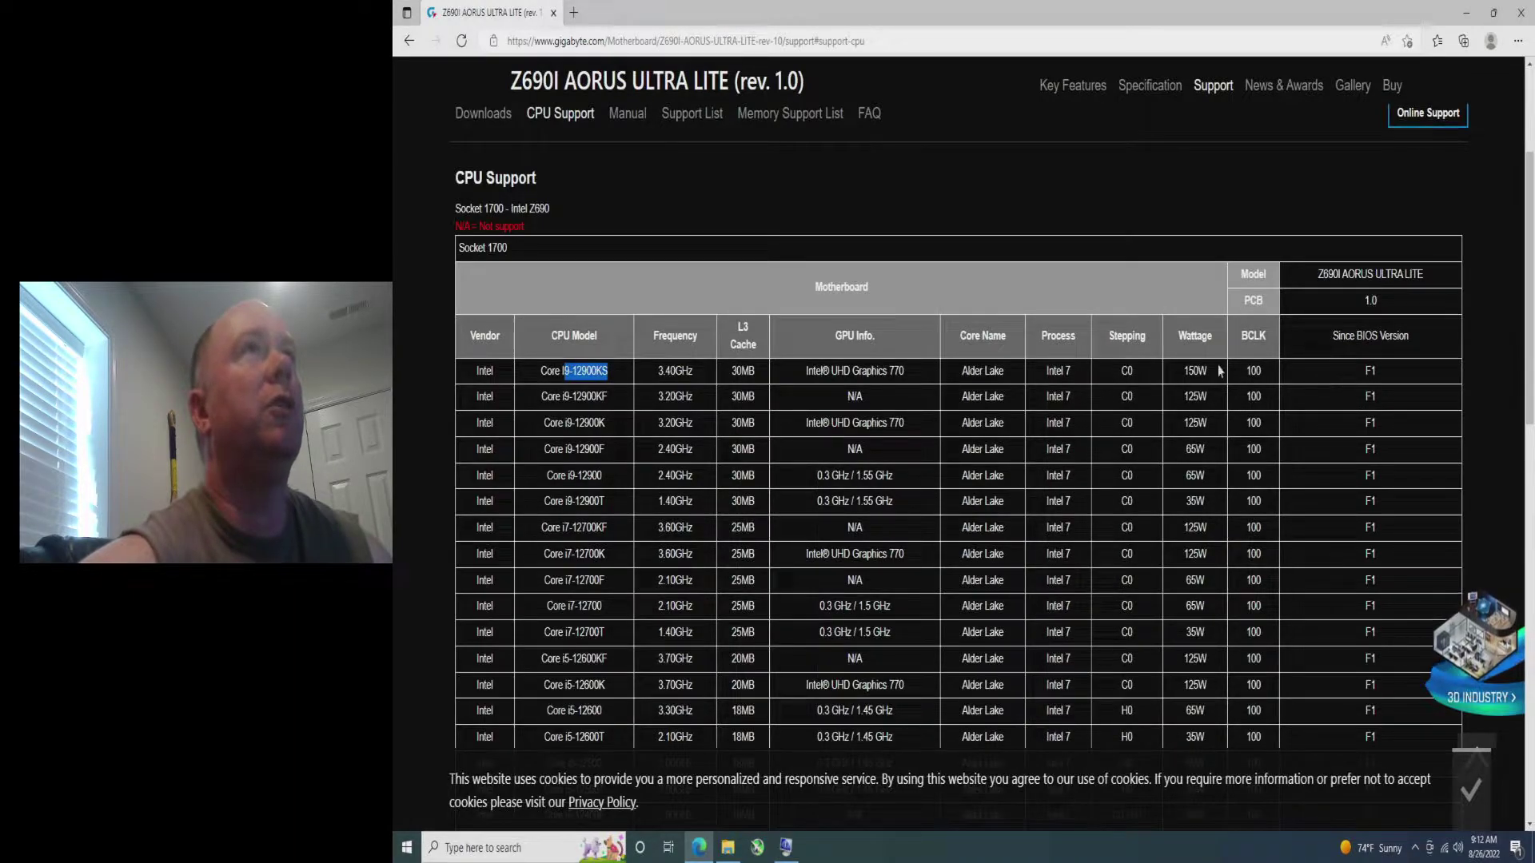
{"action": "left_click", "coordinate": [480, 113]}
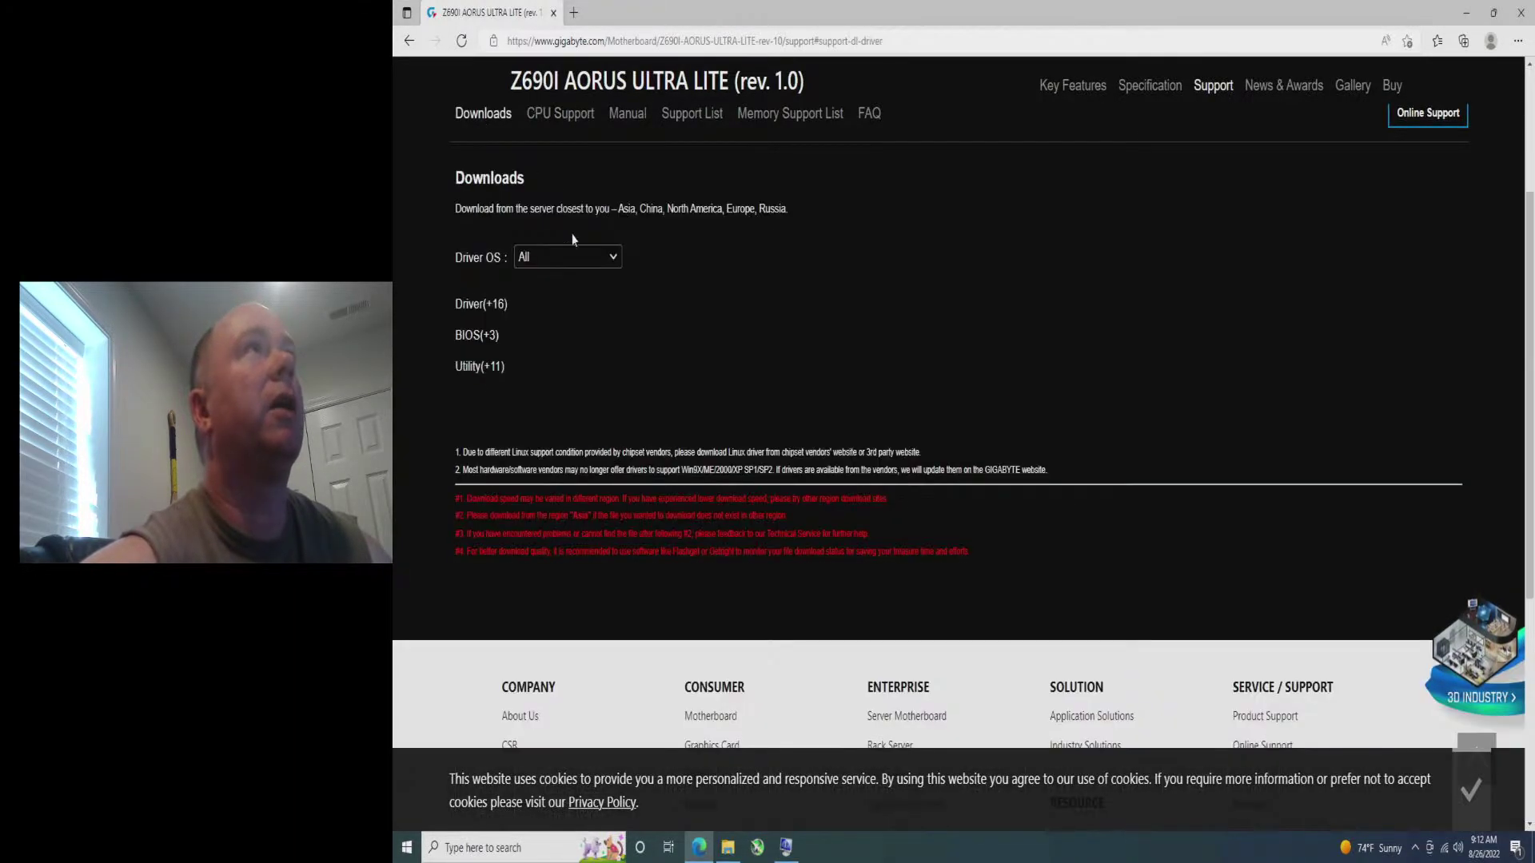
{"action": "scroll", "coordinate": [552, 533], "scroll_direction": "down", "scroll_amount": 2}
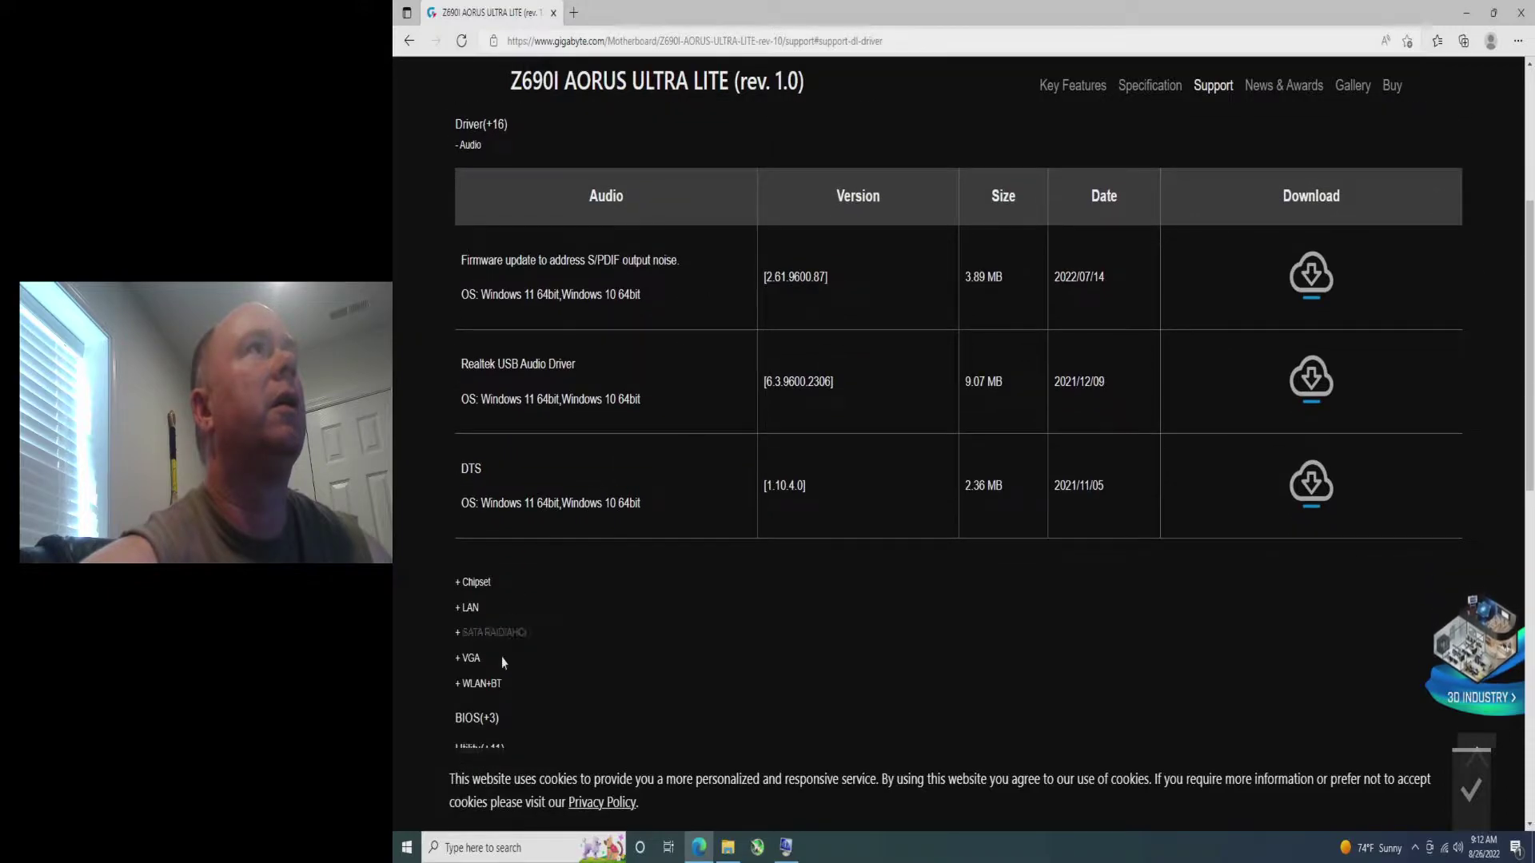
{"action": "scroll", "coordinate": [499, 656], "scroll_direction": "down", "scroll_amount": 4}
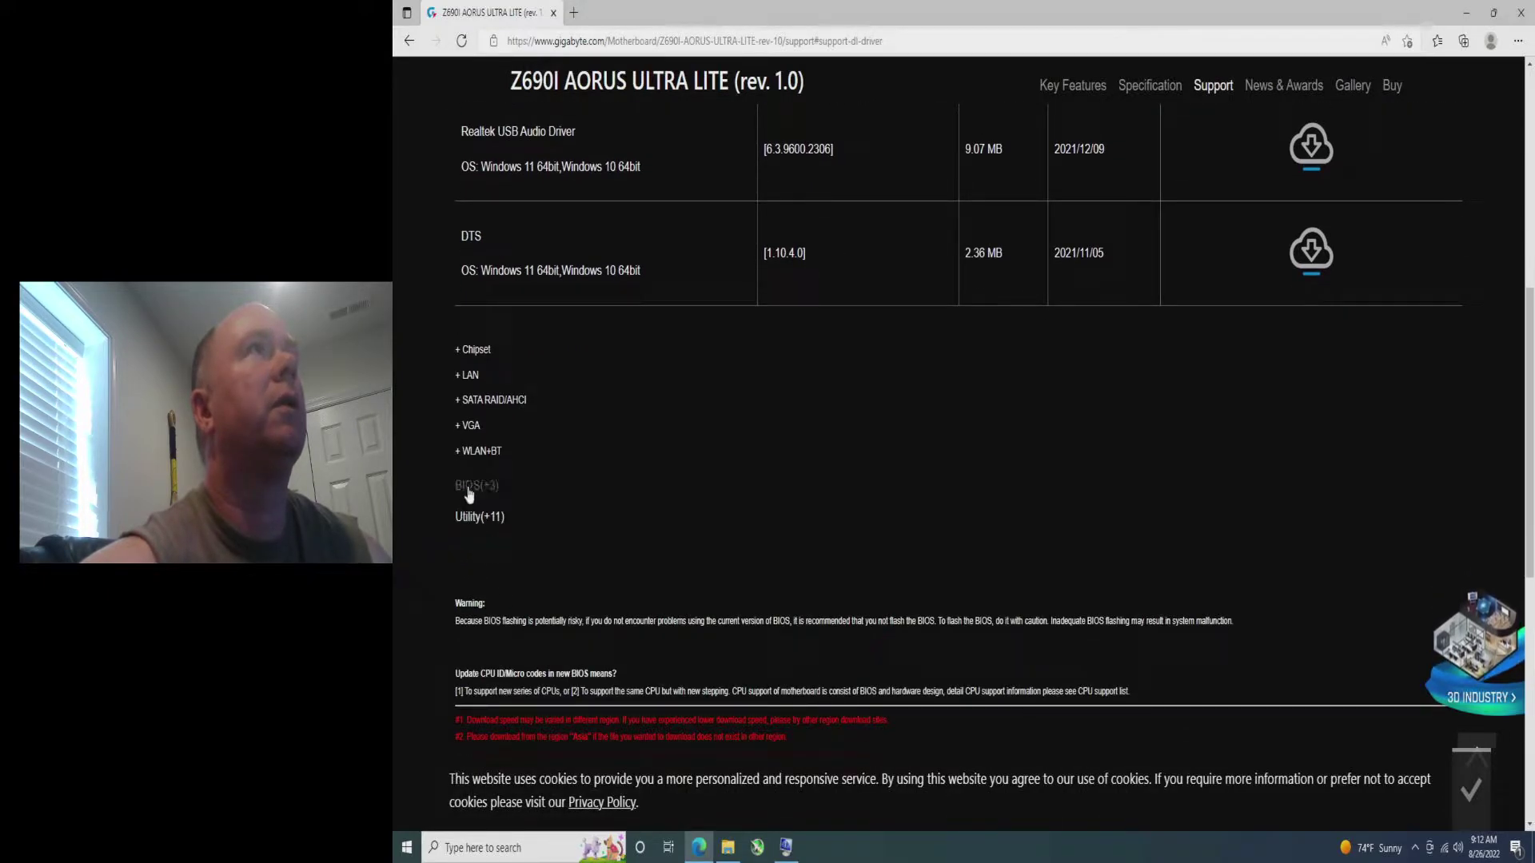
{"action": "left_click", "coordinate": [468, 489]}
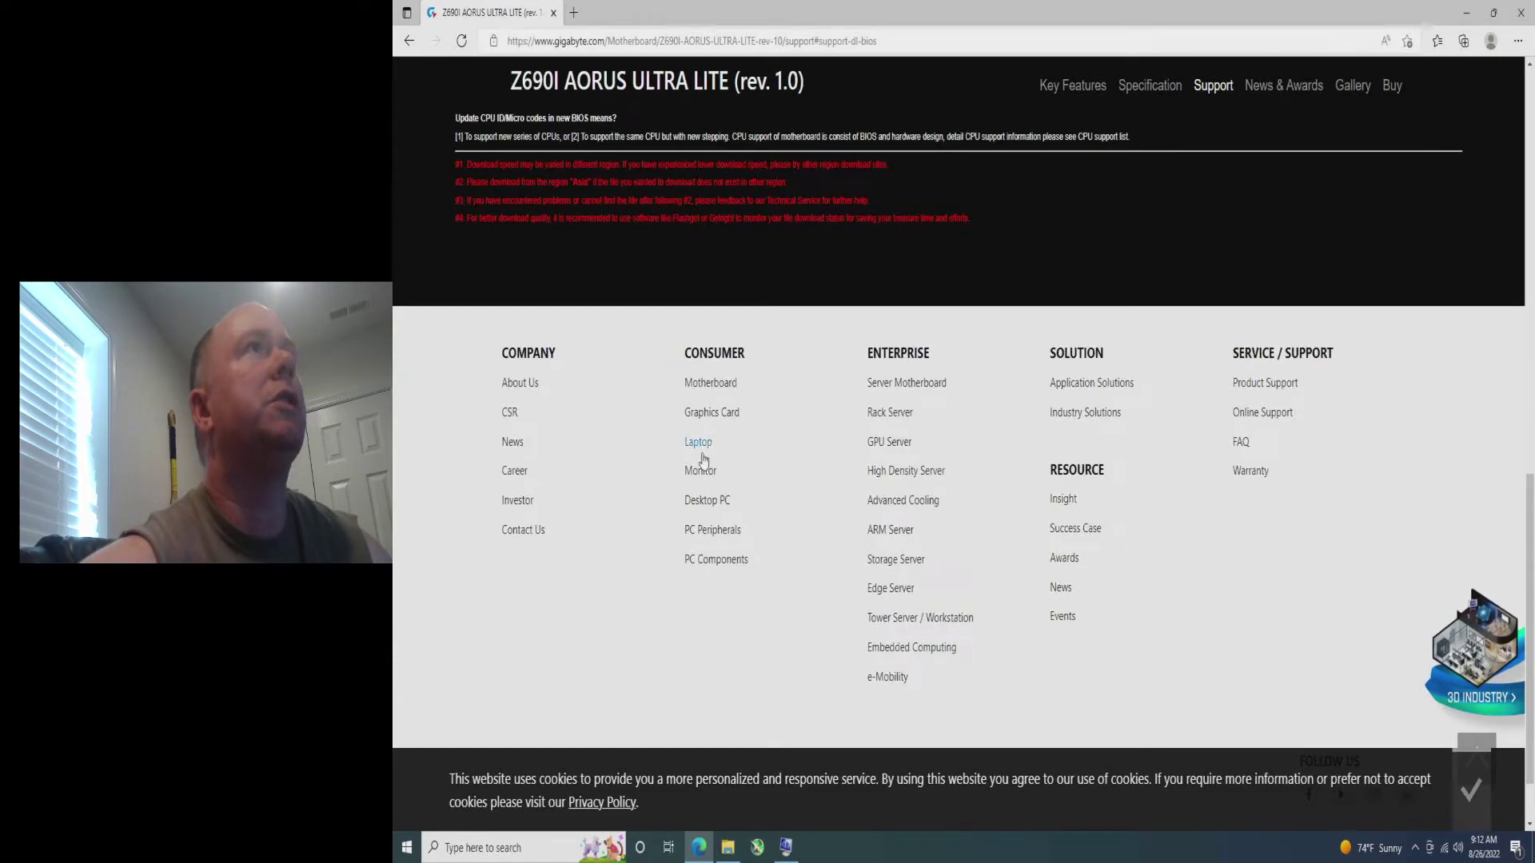
{"action": "scroll", "coordinate": [704, 480], "scroll_direction": "up", "scroll_amount": 14}
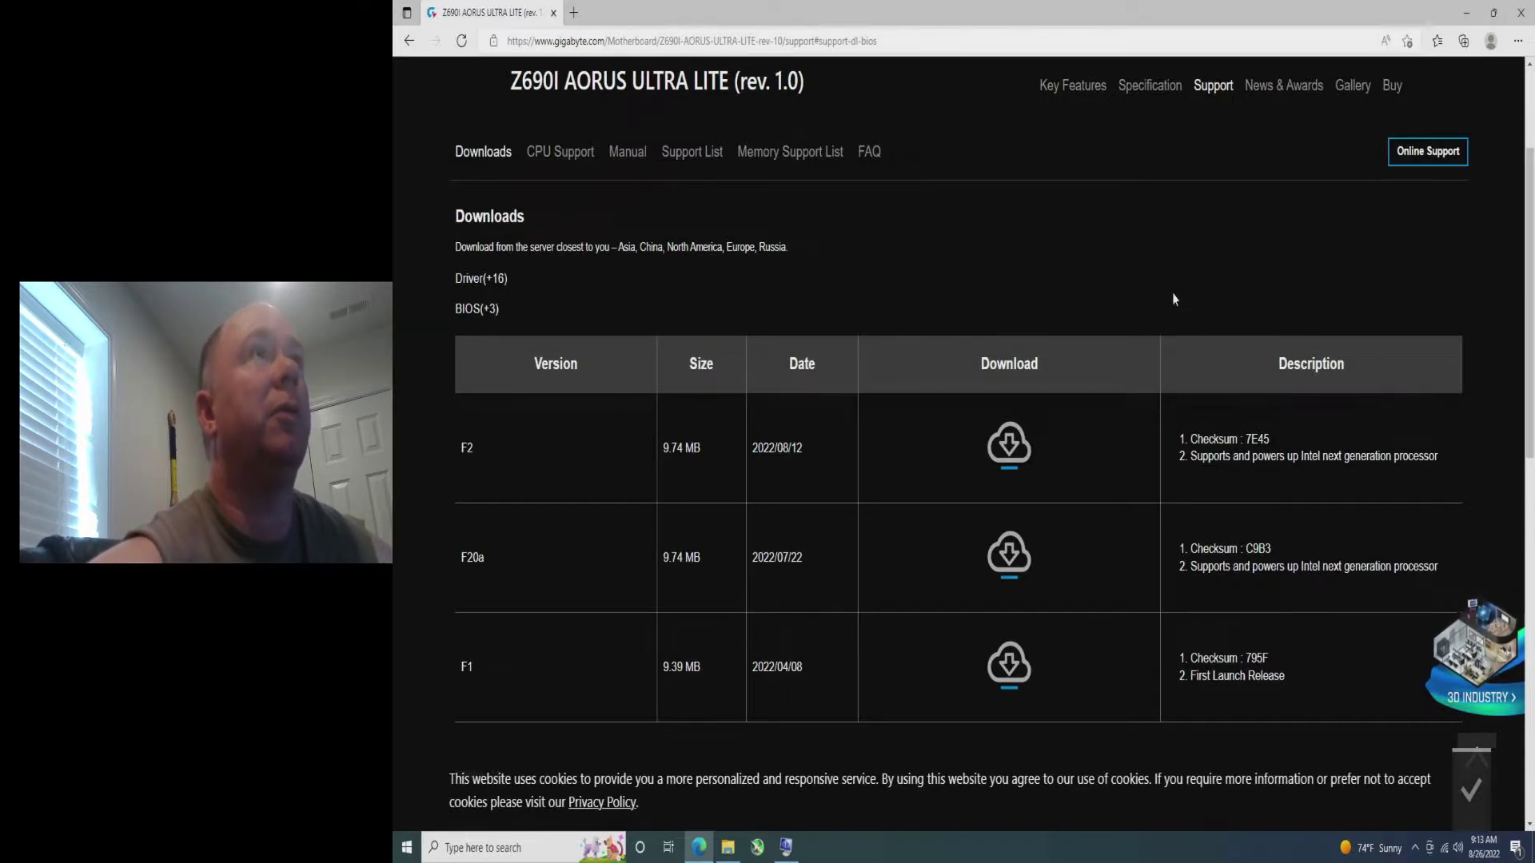
{"action": "left_click", "coordinate": [1009, 445]}
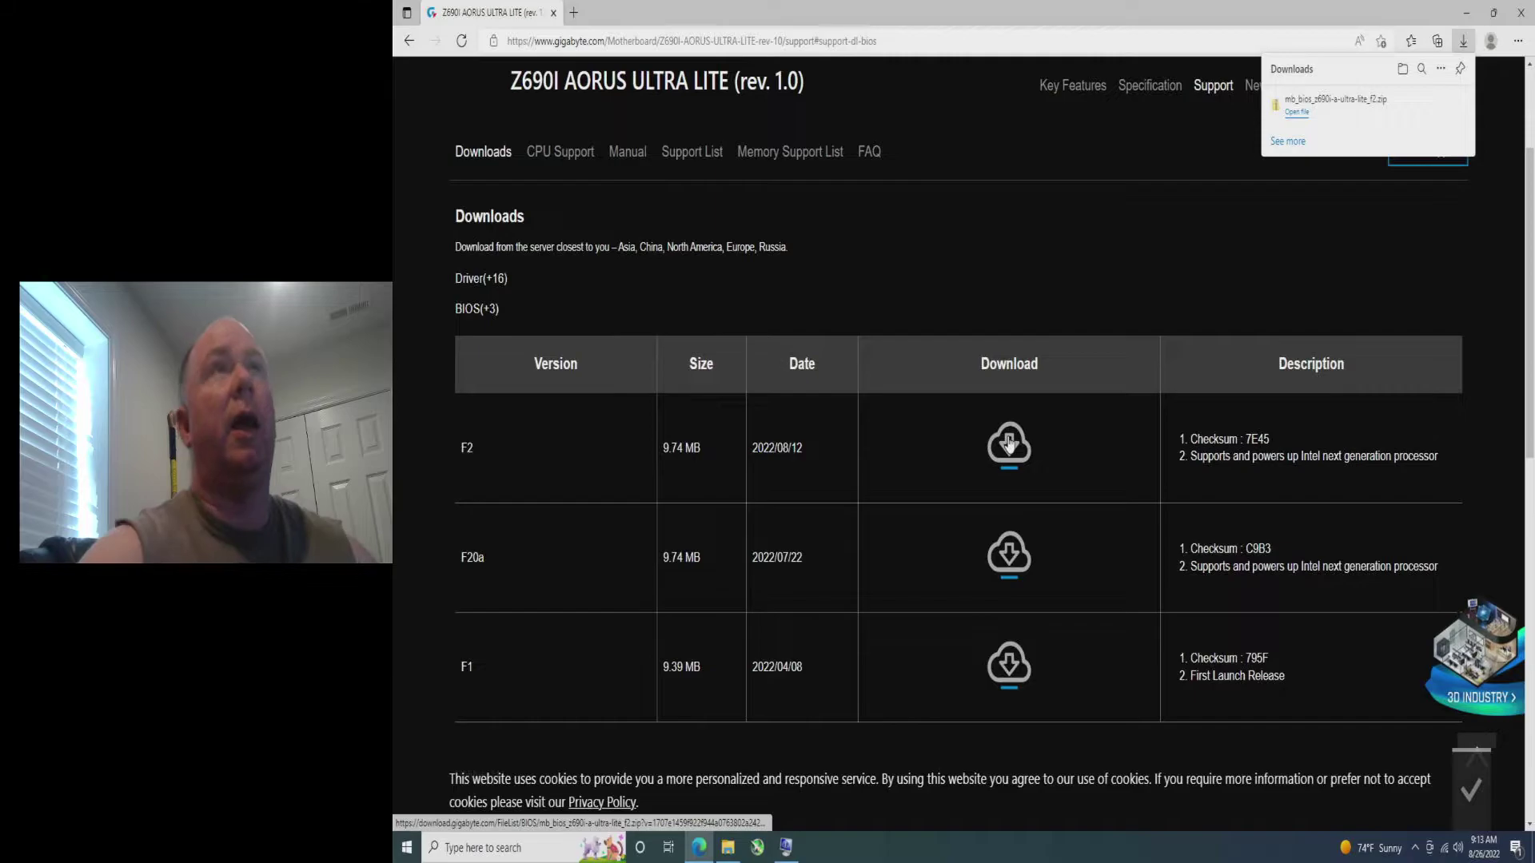
- Show the downloaded mb_bios_z690i-a-ultra-lite_f2 archive in its folder and extract it to the default destination
{"action": "mouse_move", "coordinate": [1350, 118]}
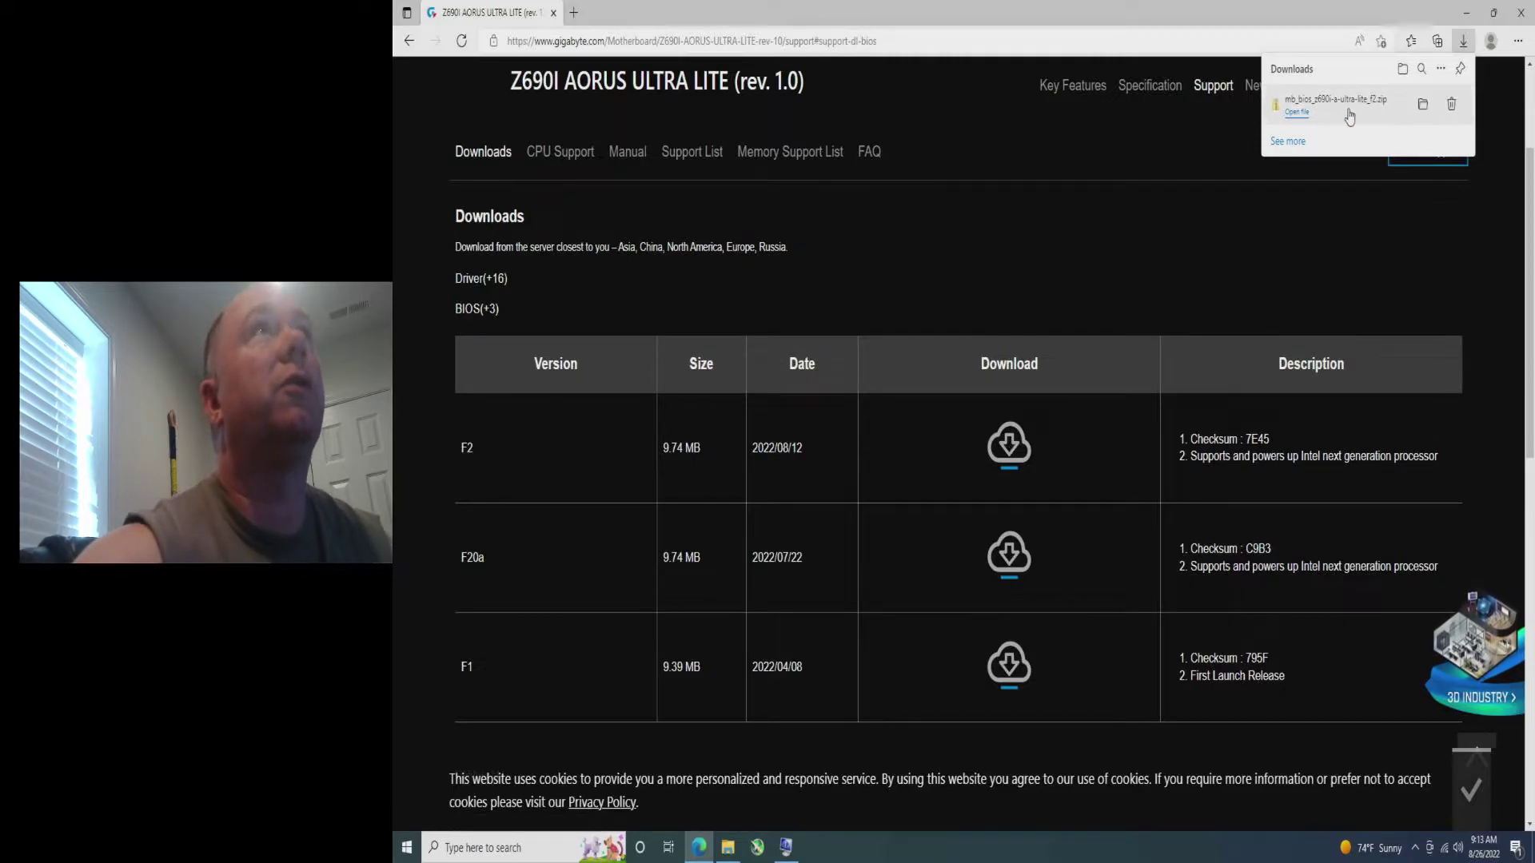
{"action": "left_click", "coordinate": [1423, 108]}
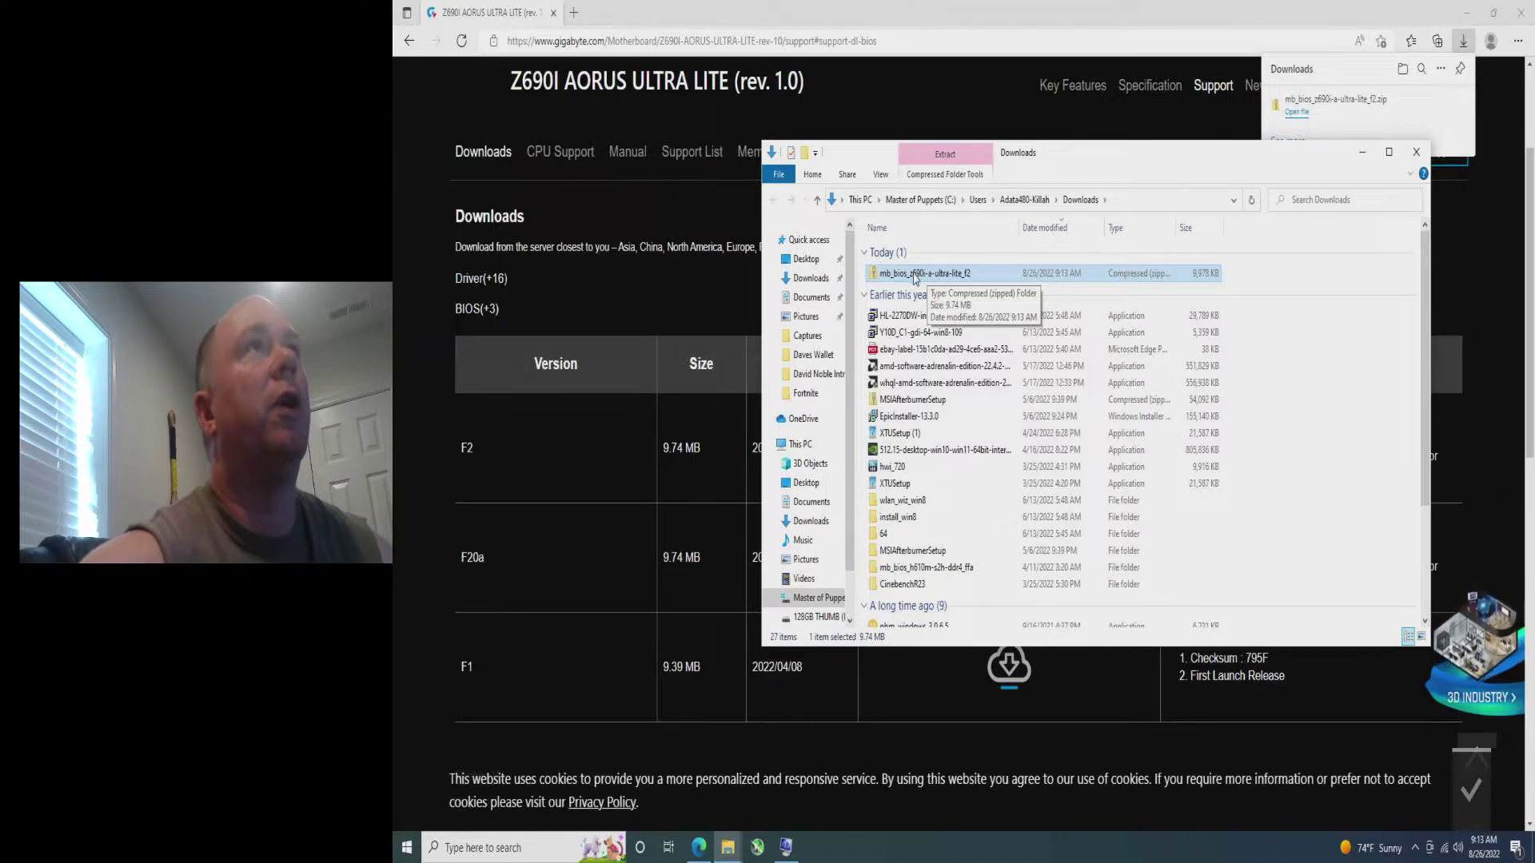
{"action": "right_click", "coordinate": [915, 278]}
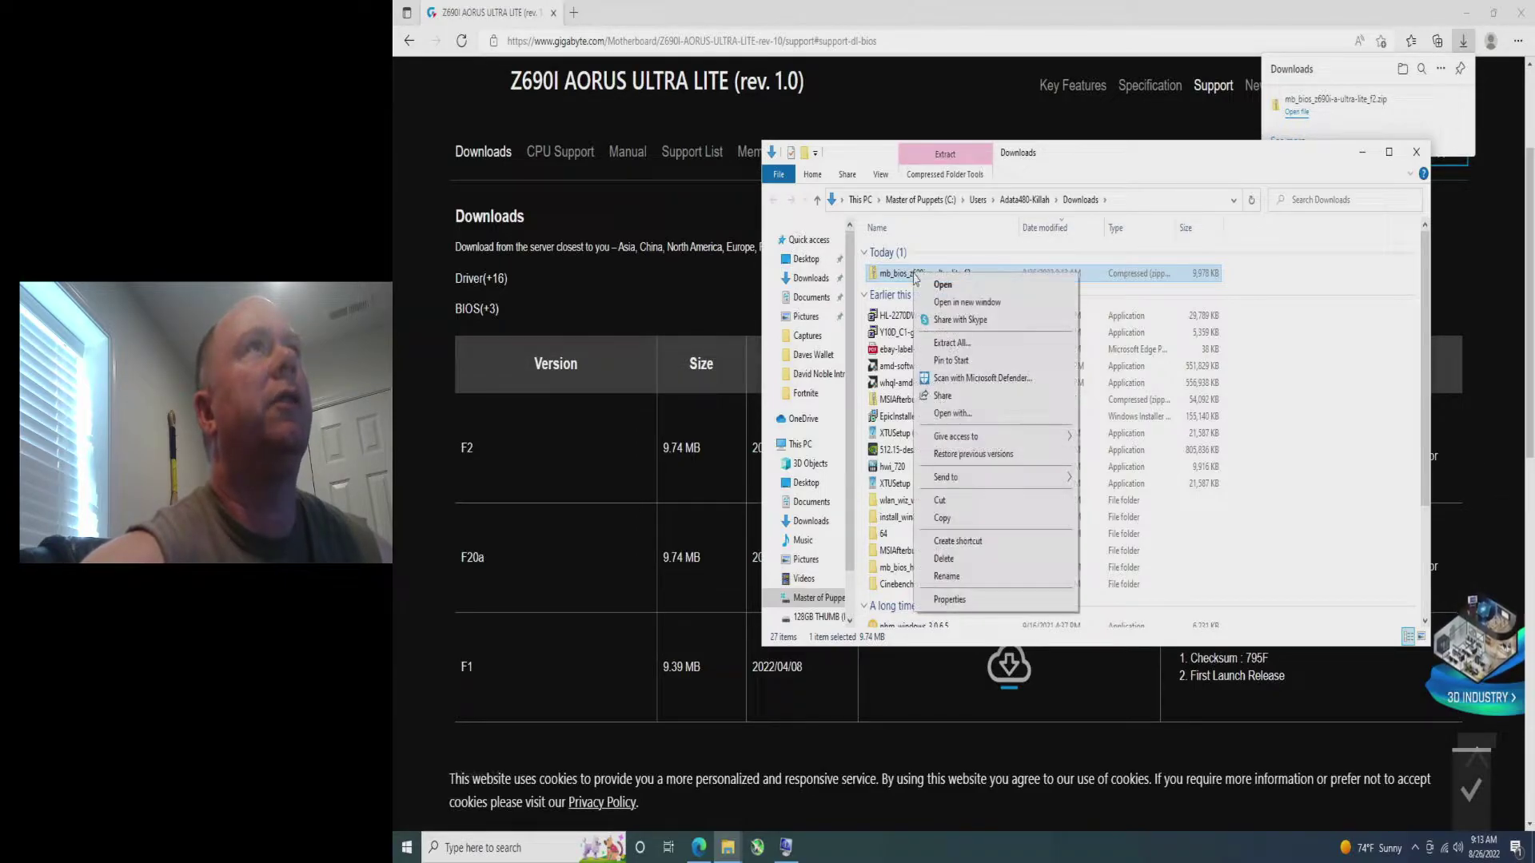
{"action": "left_click", "coordinate": [977, 346]}
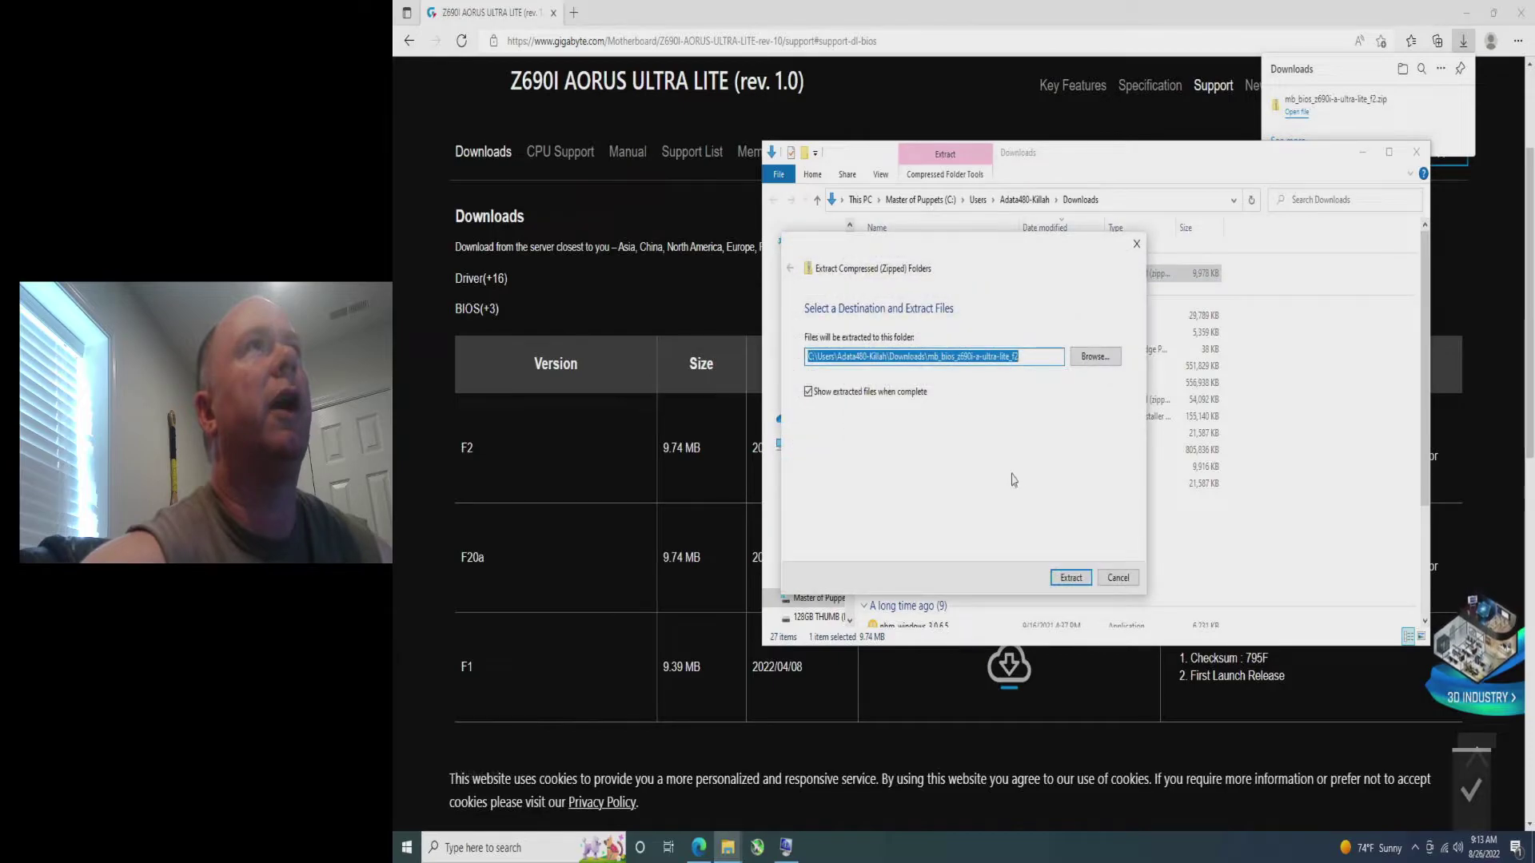
{"action": "left_click", "coordinate": [1075, 585]}
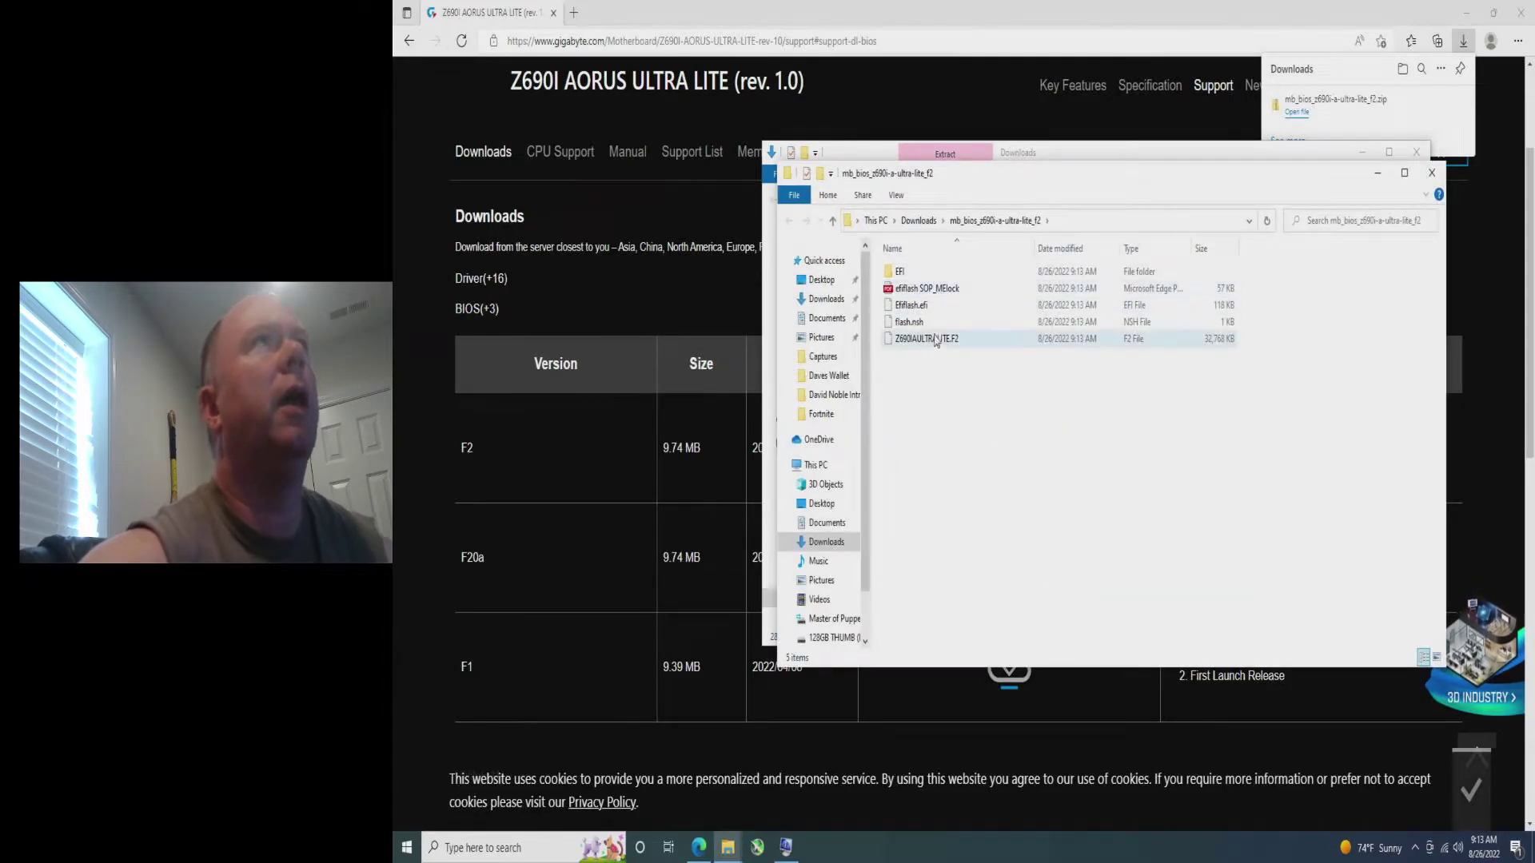
- Copy the extracted mb_bios_z690i-a-ultra-lite_f2 folder from Downloads to the root of the 128GB THUMB (D:) drive
{"action": "left_click", "coordinate": [944, 339]}
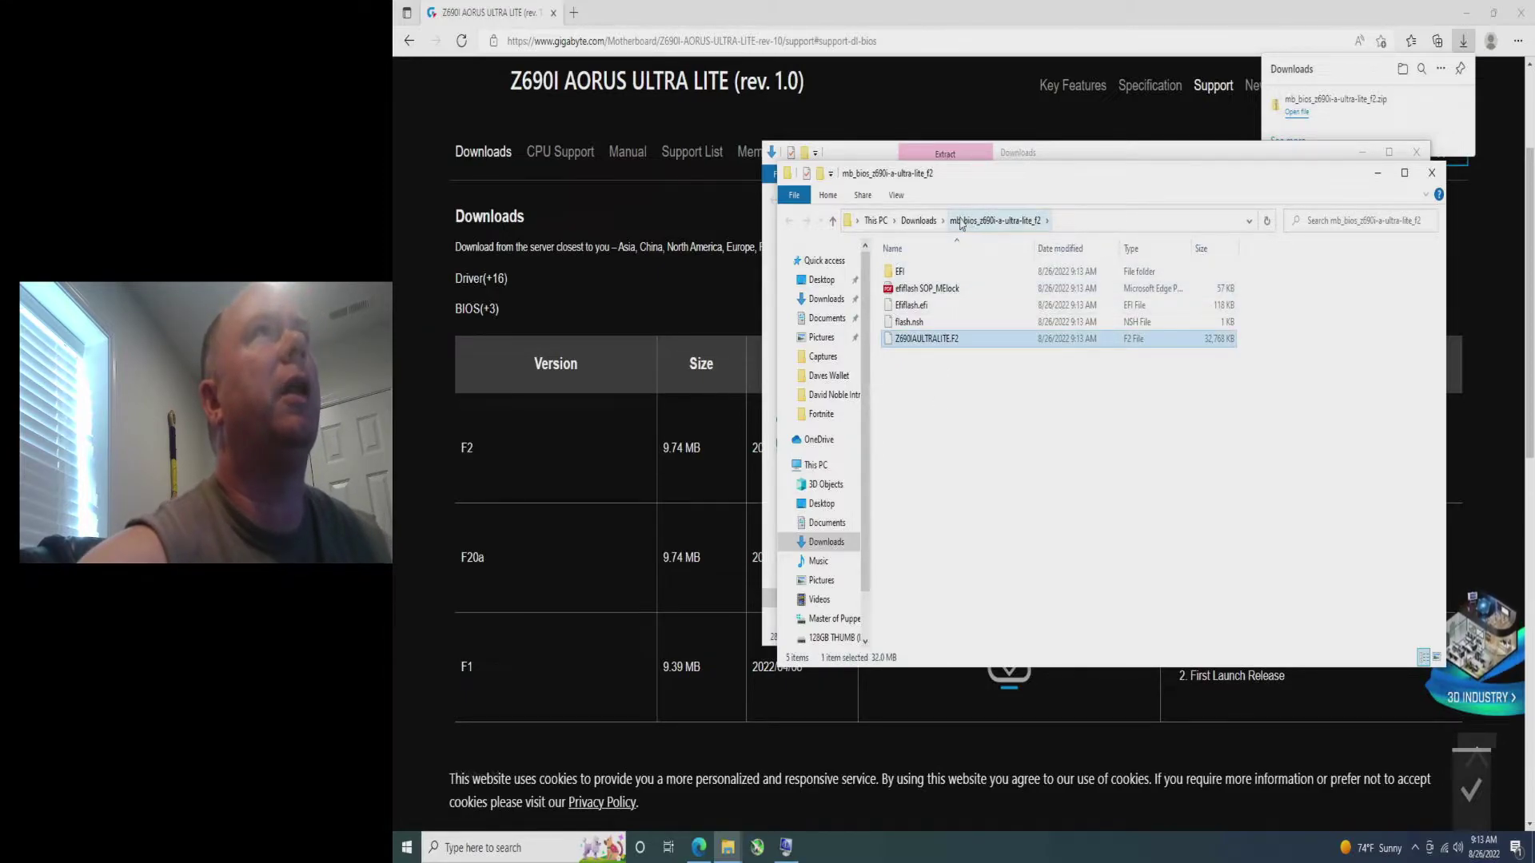
{"action": "left_click", "coordinate": [919, 220]}
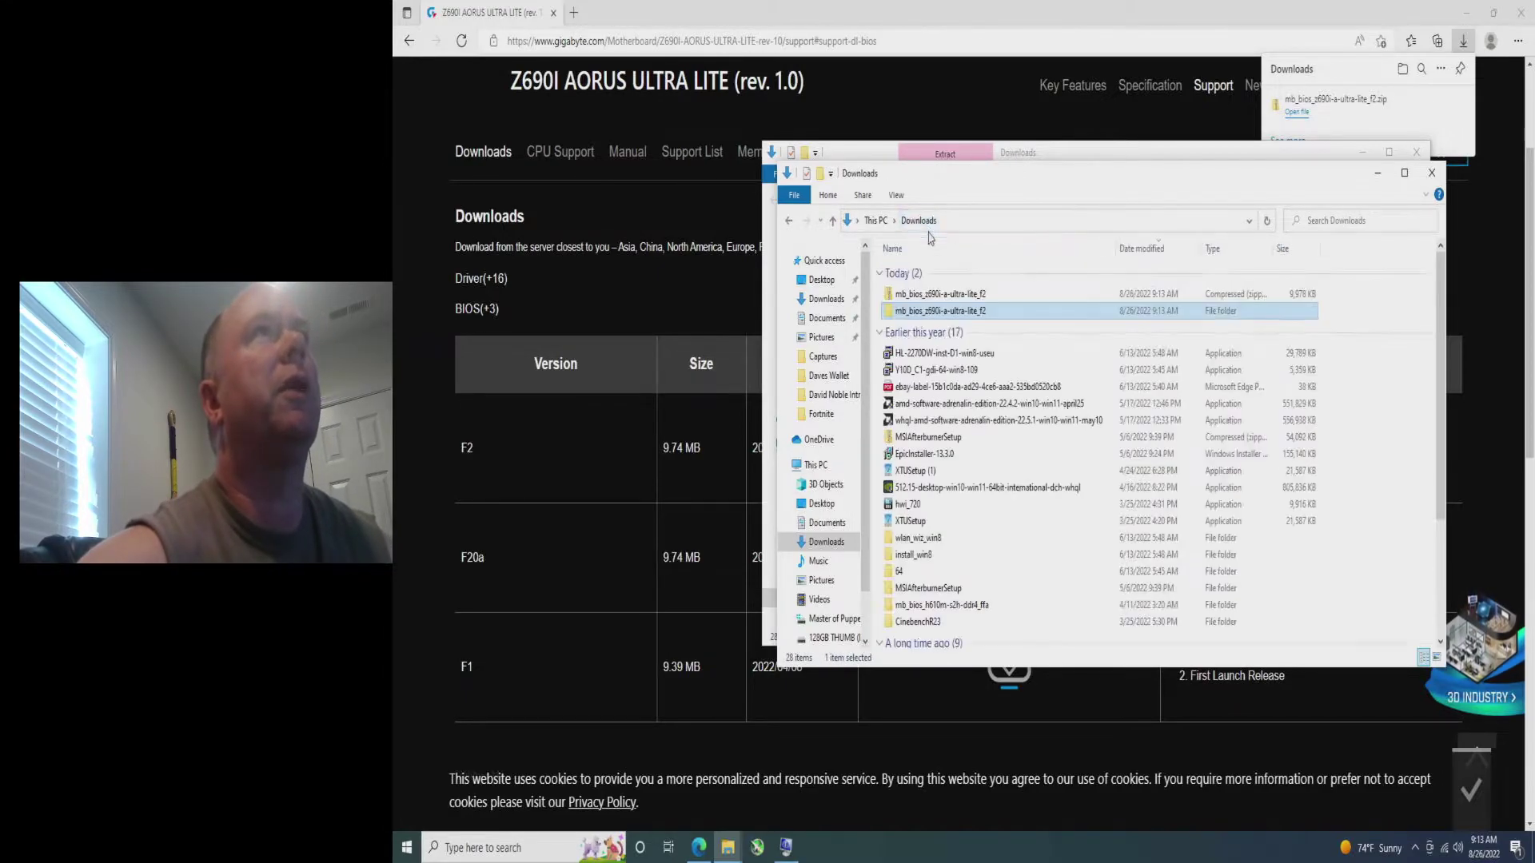
{"action": "right_click", "coordinate": [930, 314]}
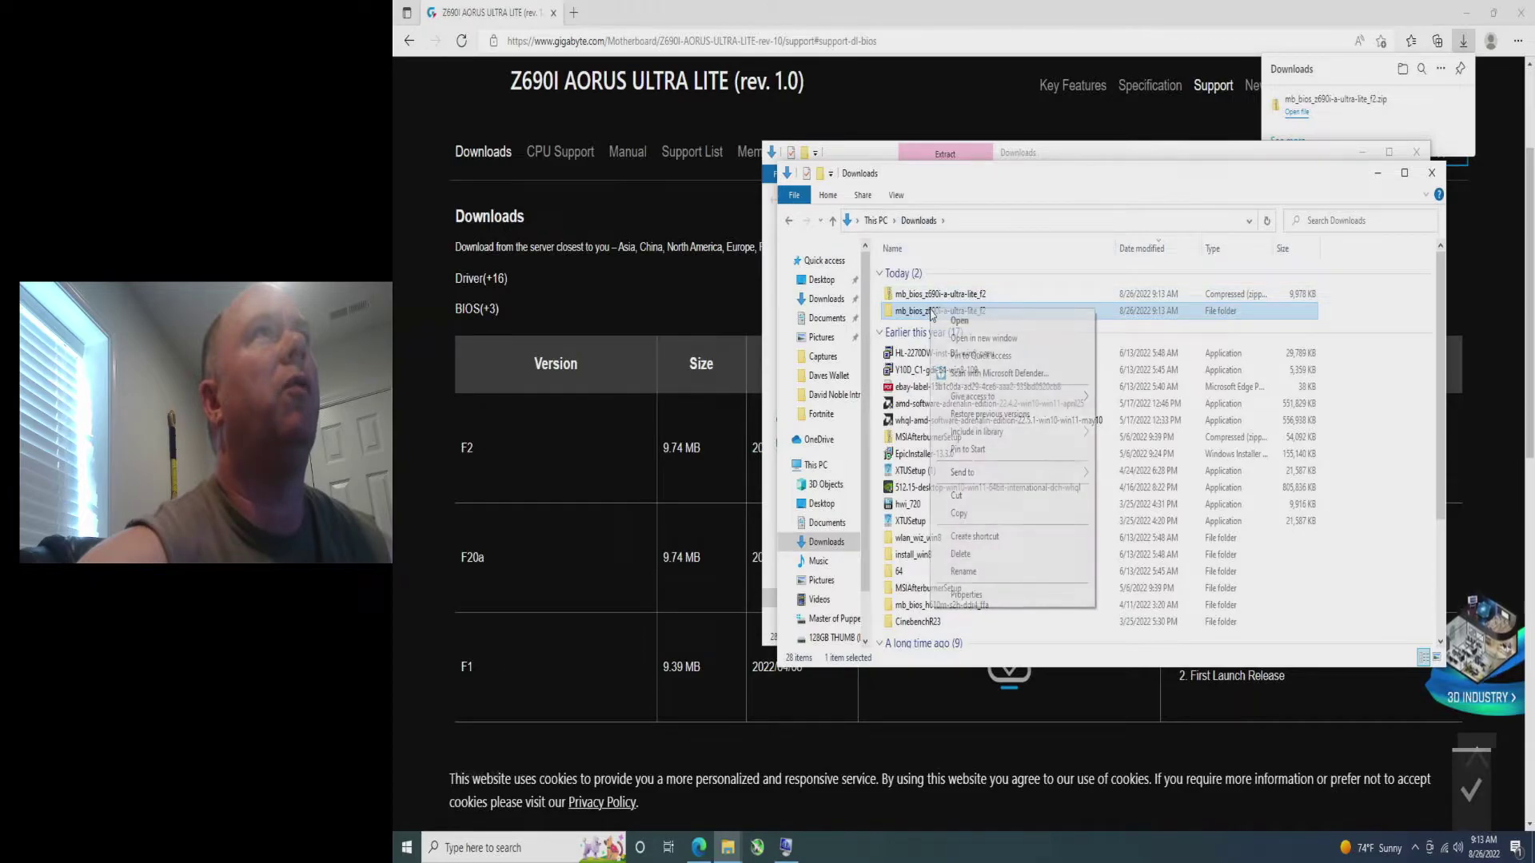
{"action": "left_click", "coordinate": [992, 515]}
{"action": "scroll", "coordinate": [815, 604], "scroll_direction": "down", "scroll_amount": 1}
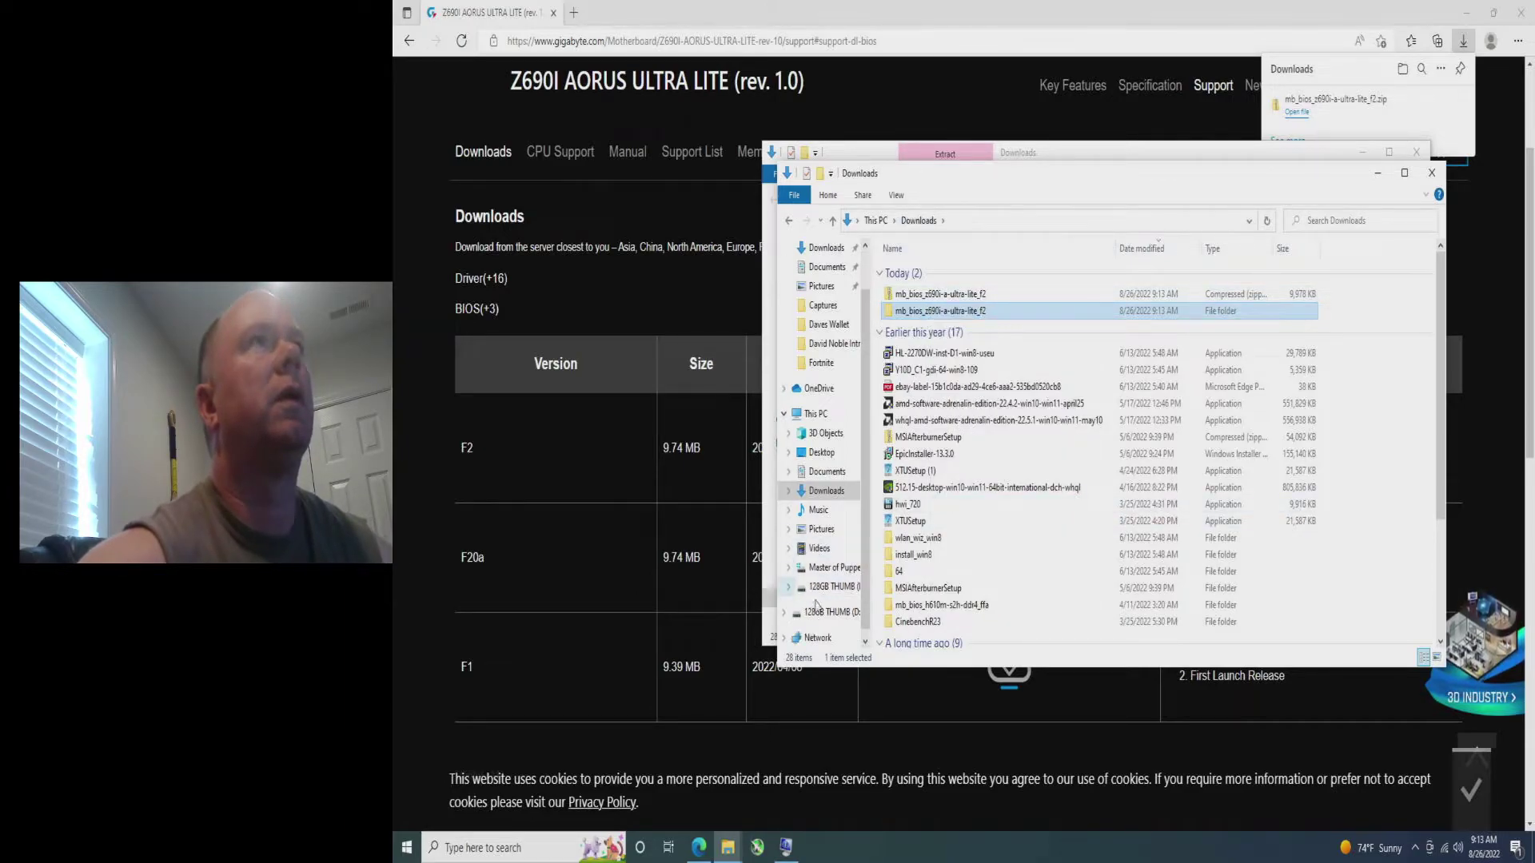
{"action": "left_click", "coordinate": [823, 613]}
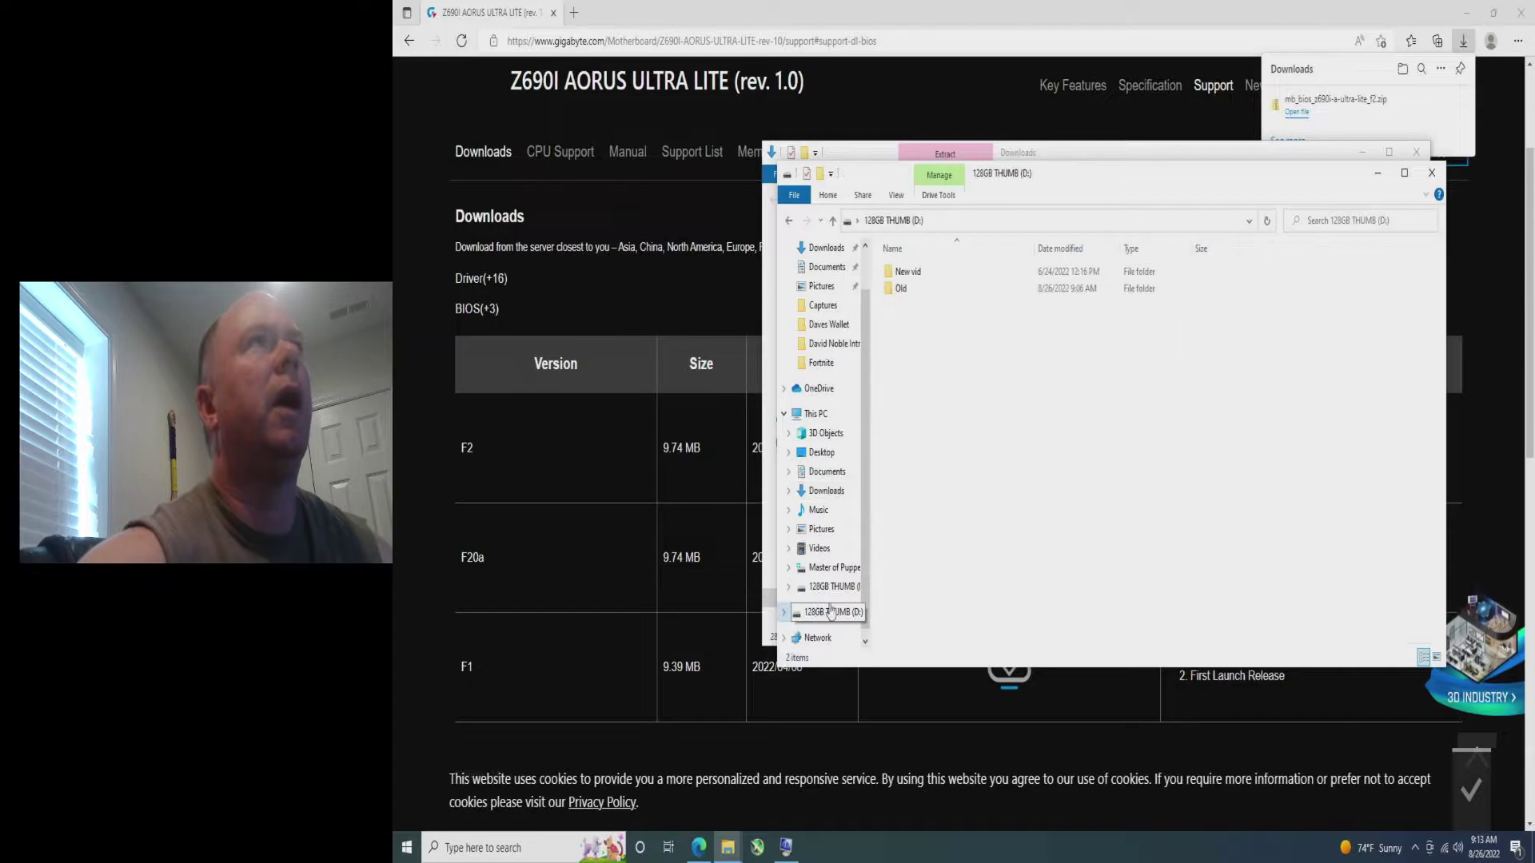
{"action": "right_click", "coordinate": [925, 376]}
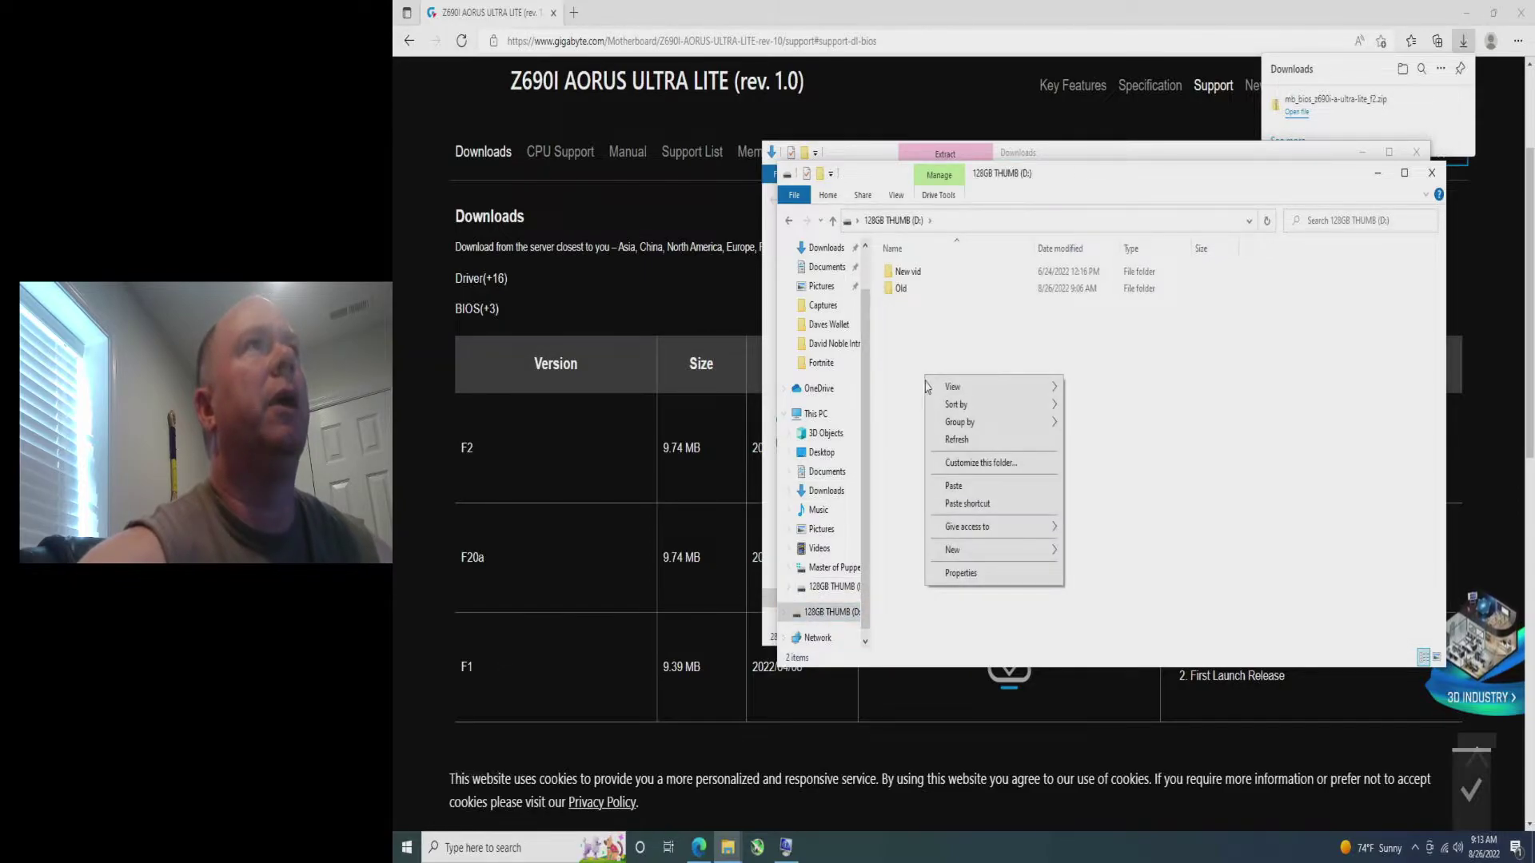
{"action": "left_click", "coordinate": [956, 486]}
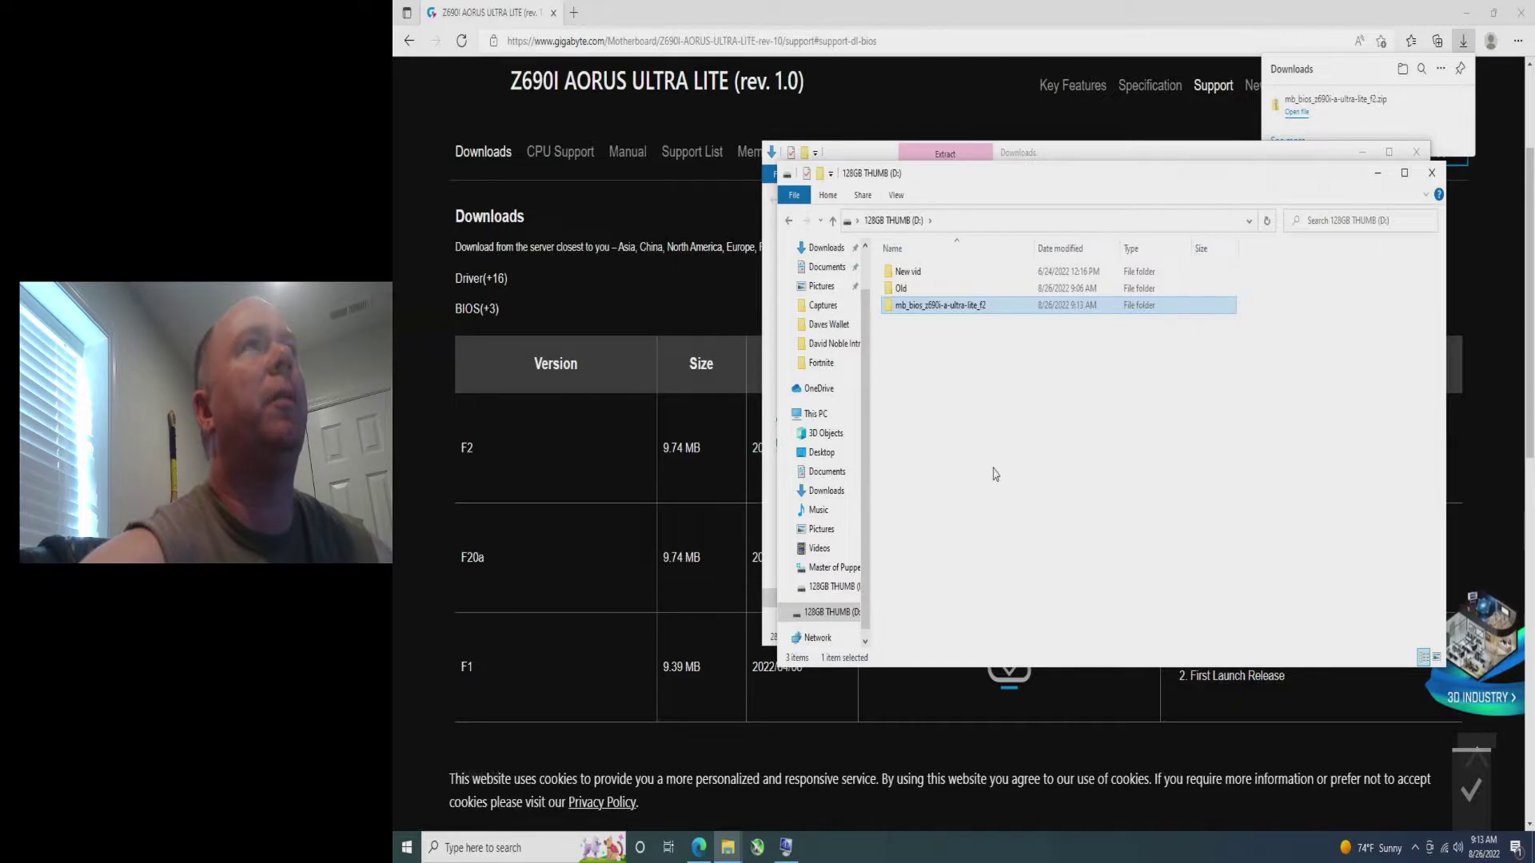
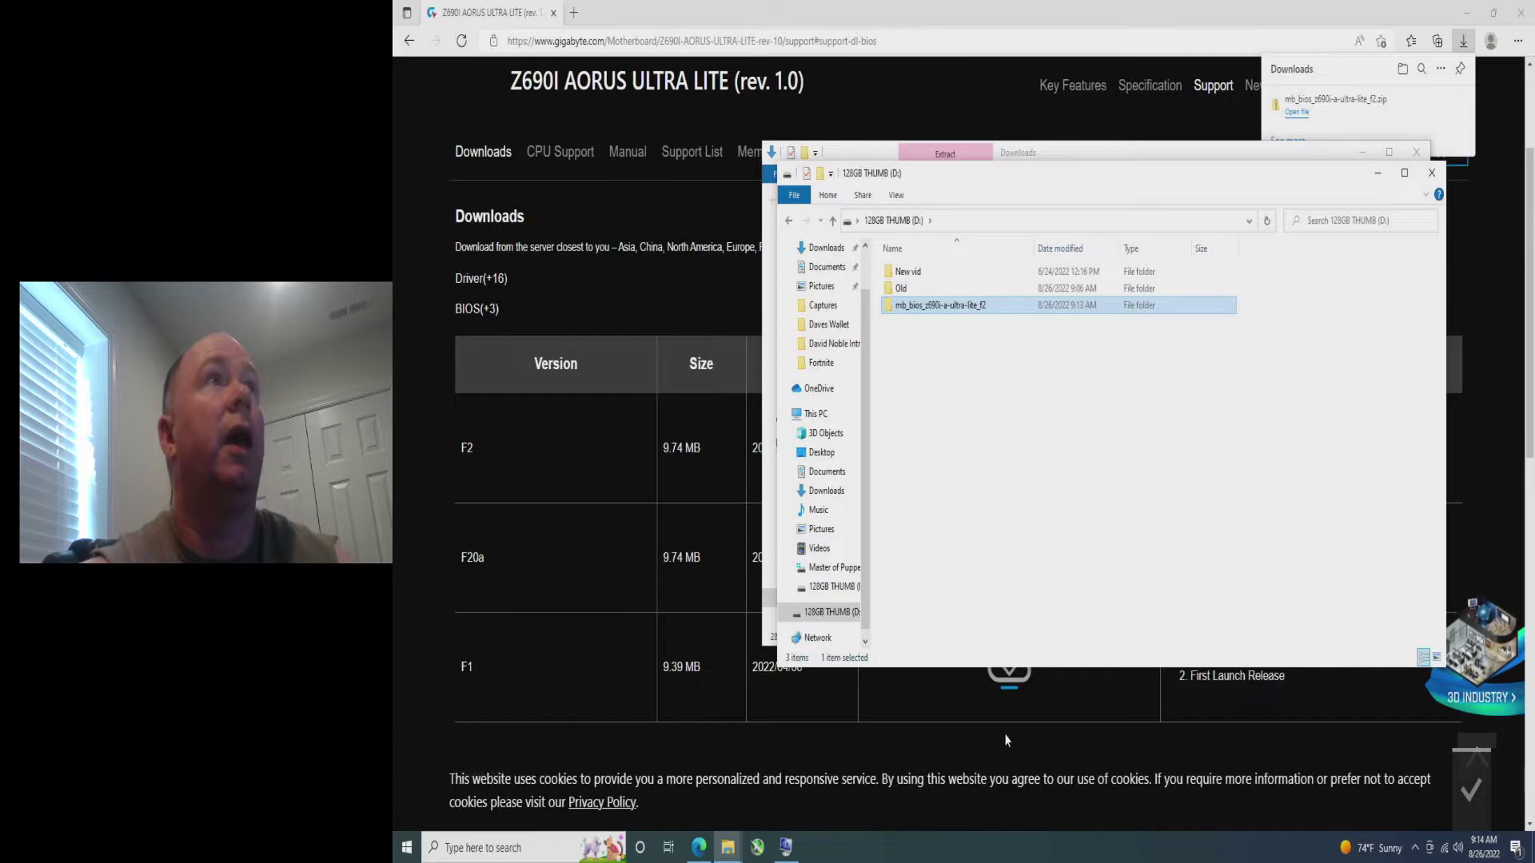
- Minimize the file window and browser, dismissing the download list, and restart the computer
{"action": "left_click", "coordinate": [1381, 175]}
{"action": "left_click", "coordinate": [1459, 68]}
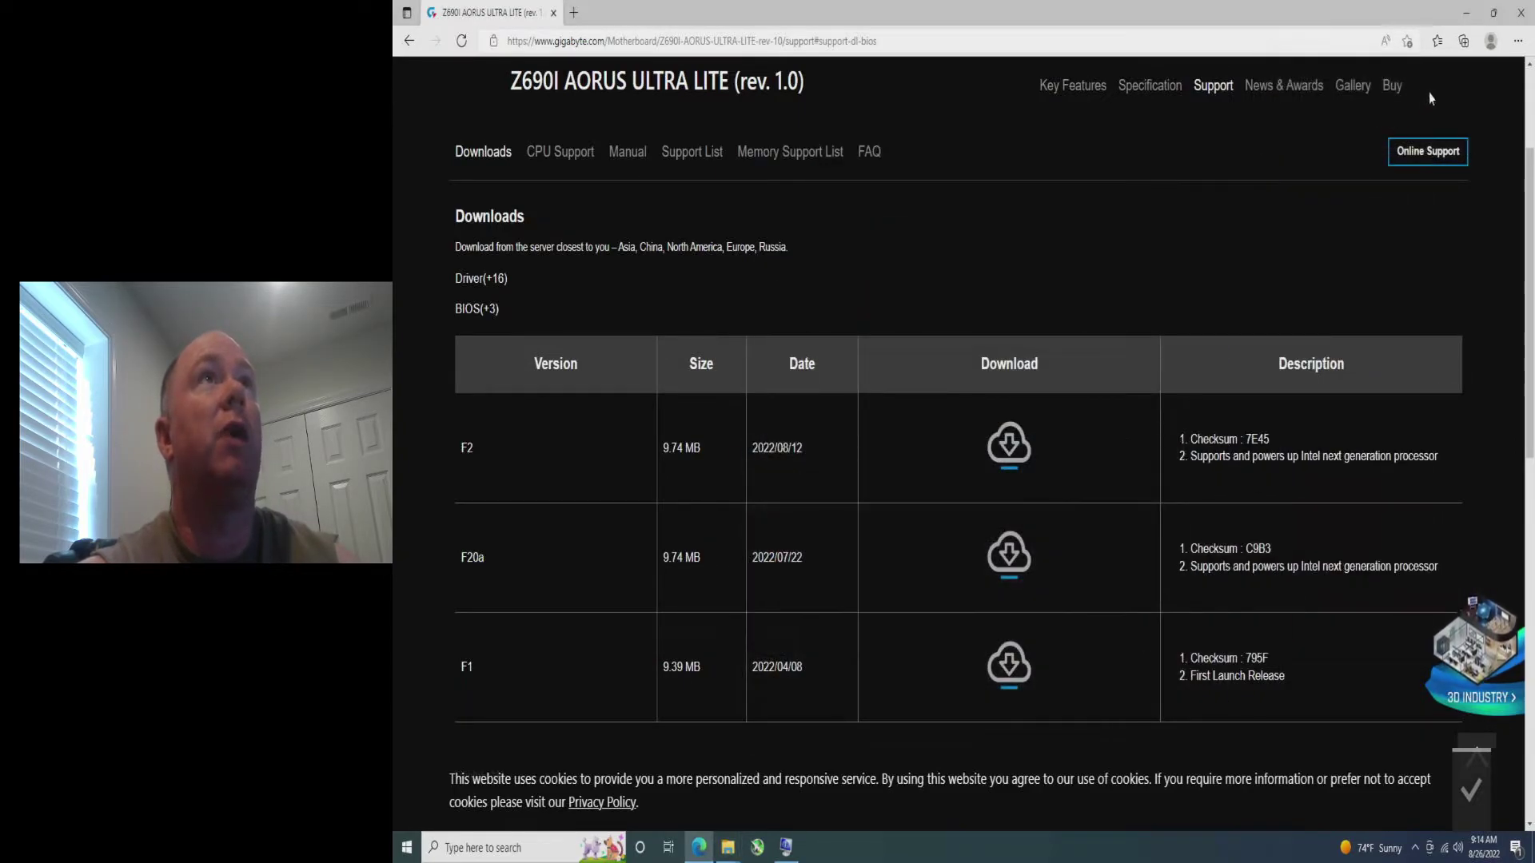
{"action": "left_click", "coordinate": [1467, 13]}
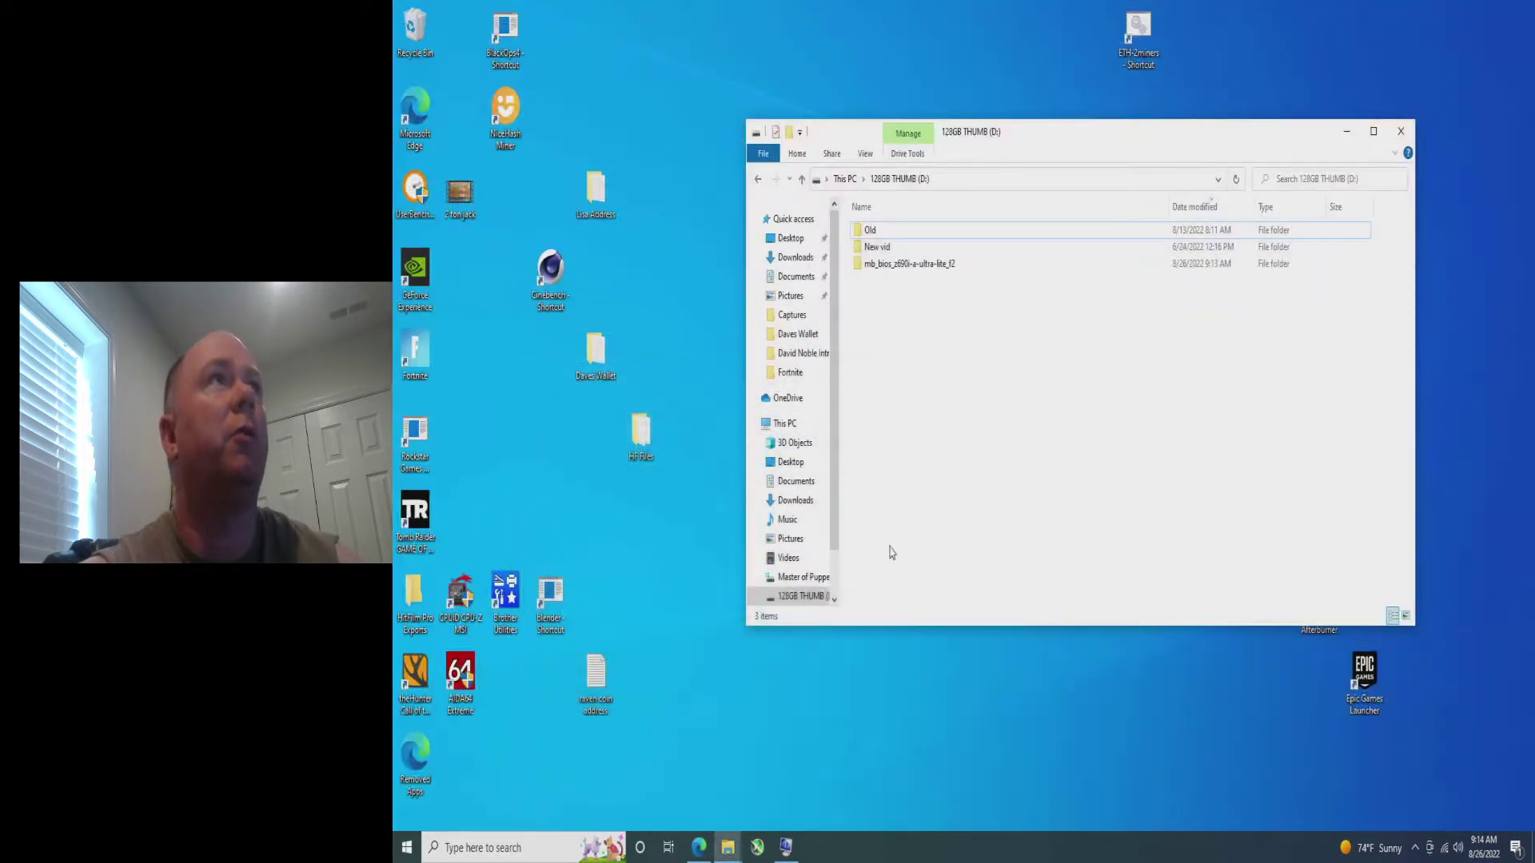
{"action": "left_click", "coordinate": [410, 847]}
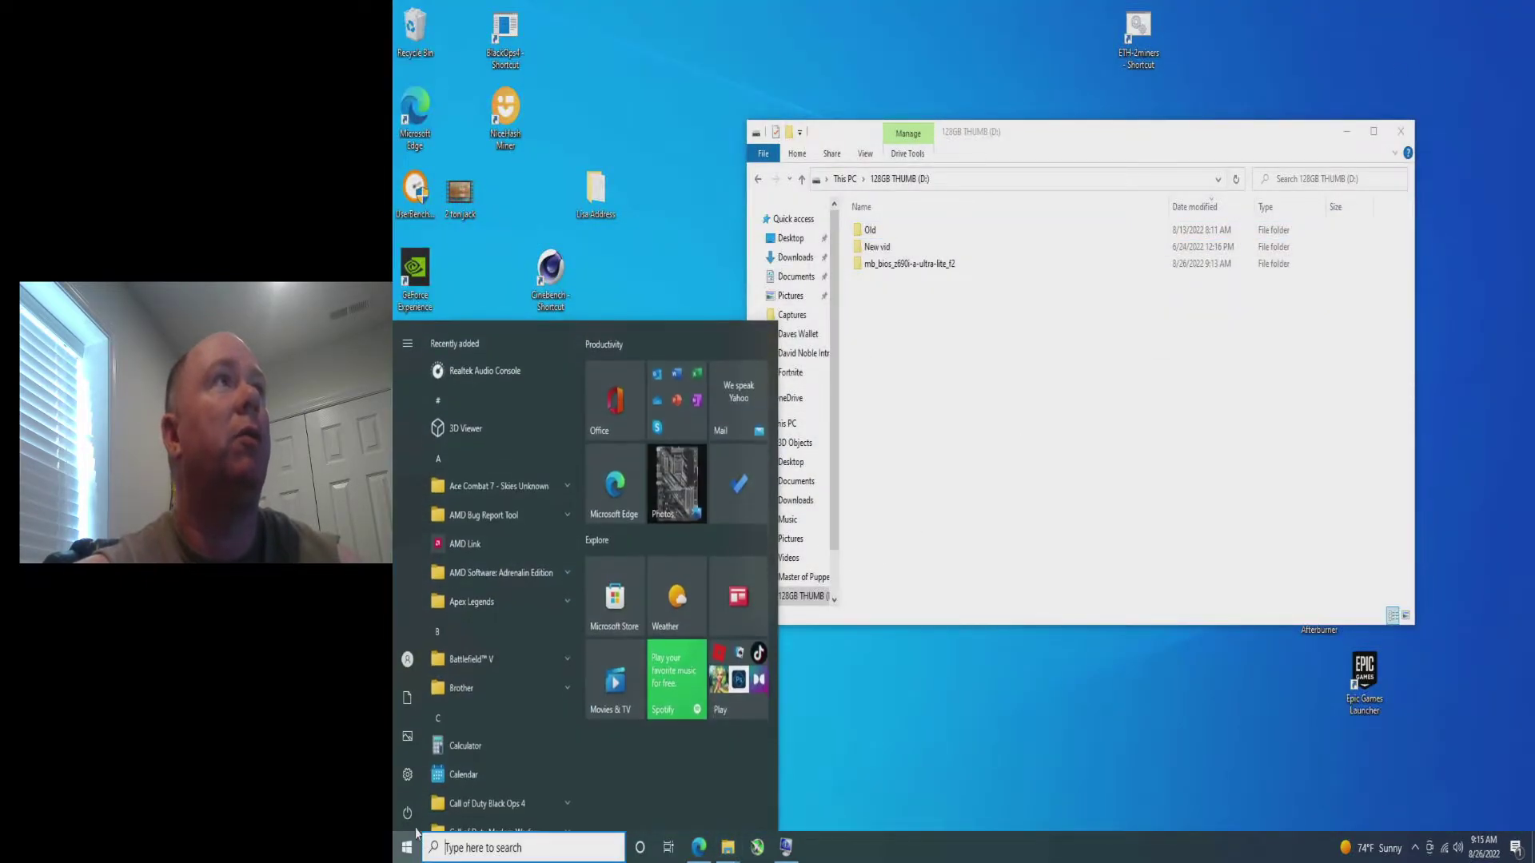
{"action": "left_click", "coordinate": [408, 812]}
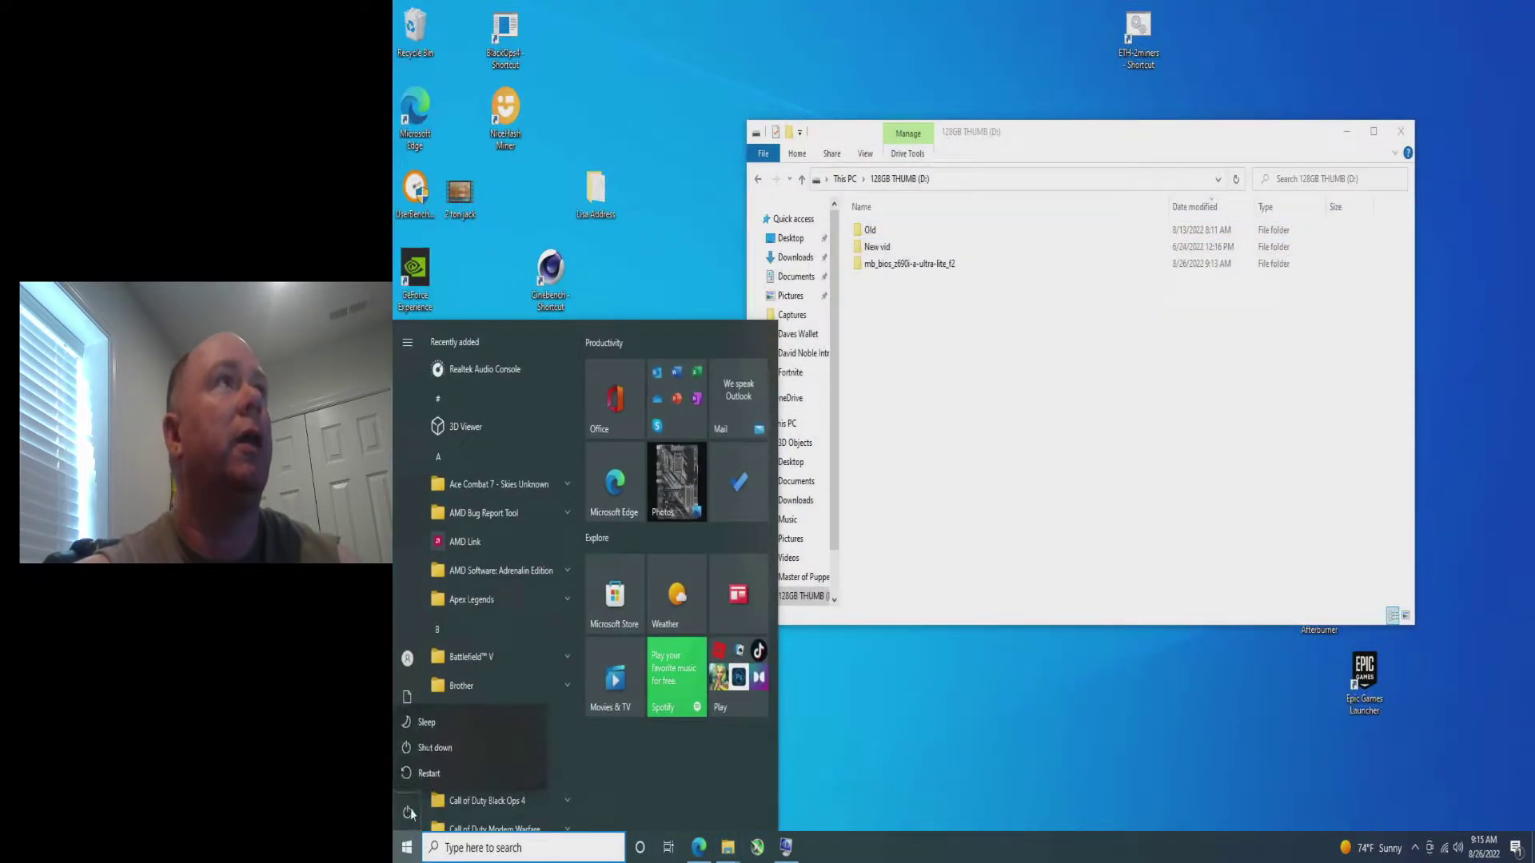
{"action": "left_click", "coordinate": [432, 773]}
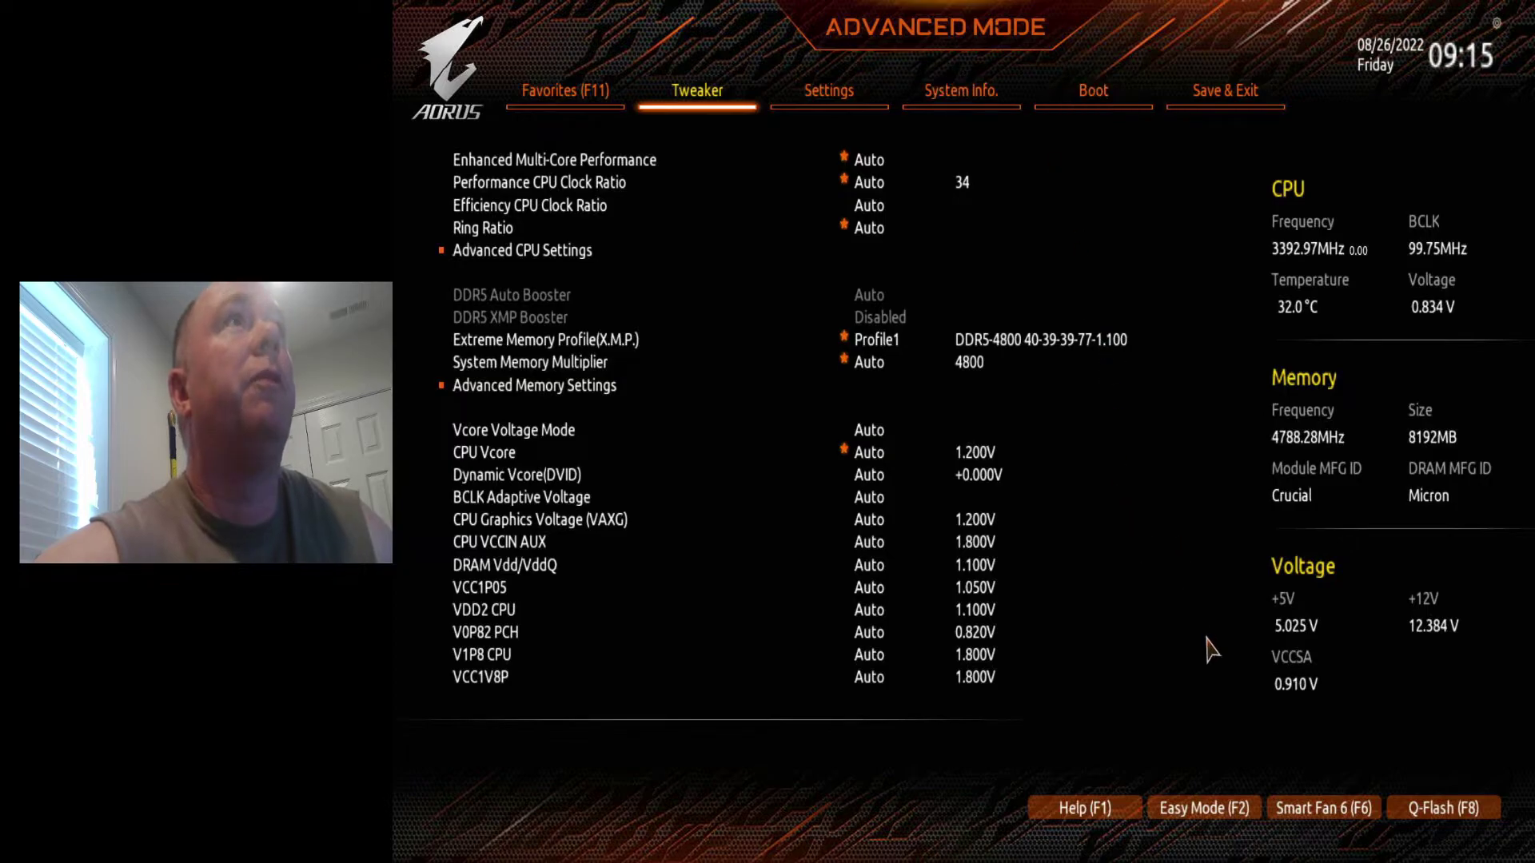
- Switch the BIOS to Easy Mode, open Q-Flash's Update BIOS task, and select Z690IAULTRALITE.F2 from the mb_bios_z690i-a-ultra-lite_f2 folder on the USB drive
{"action": "left_click", "coordinate": [1205, 807]}
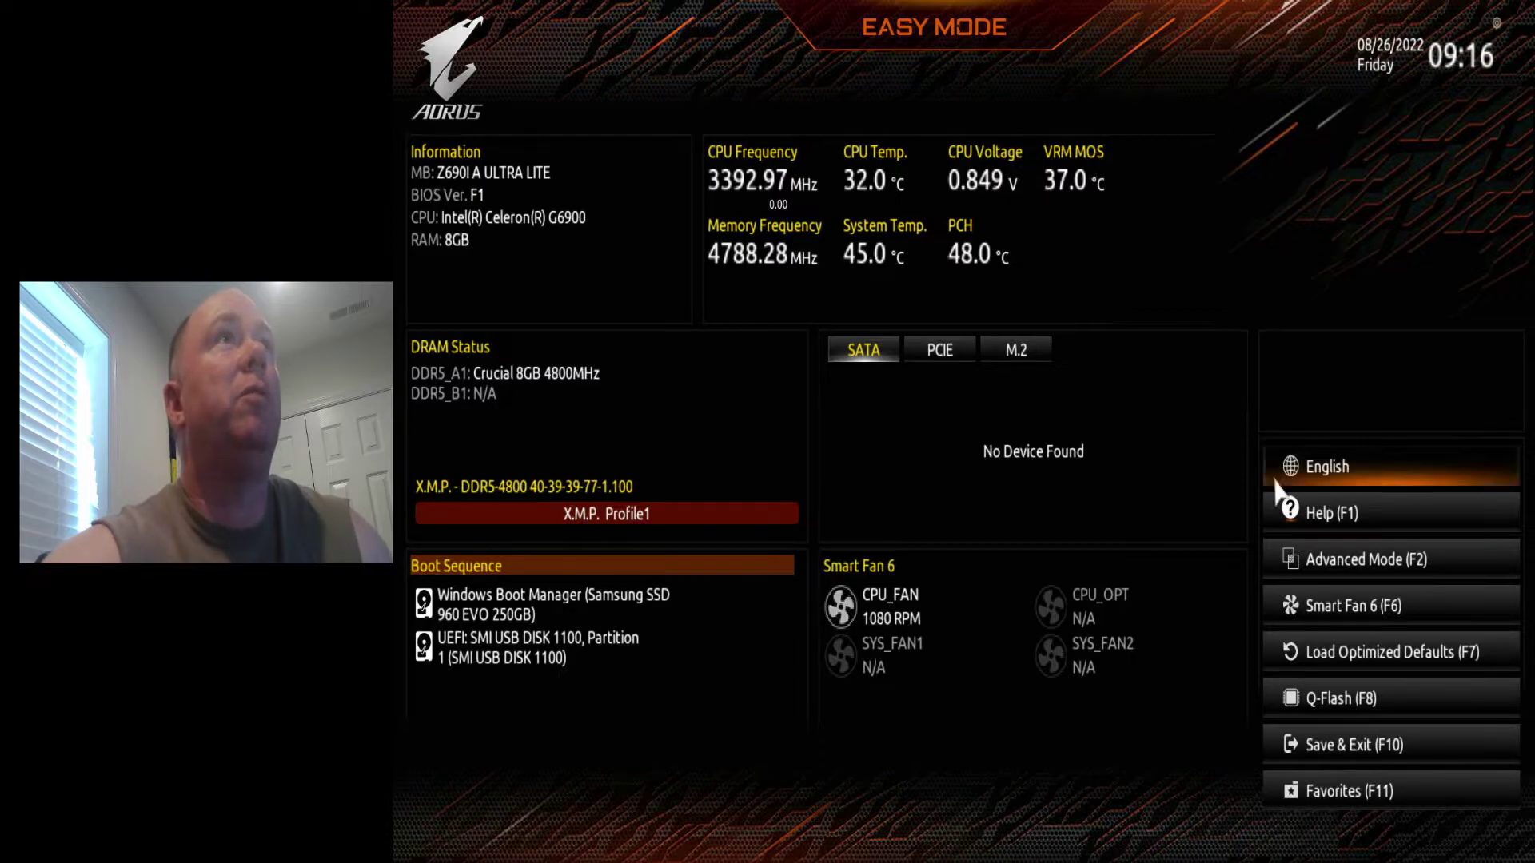
{"action": "left_click", "coordinate": [1342, 704]}
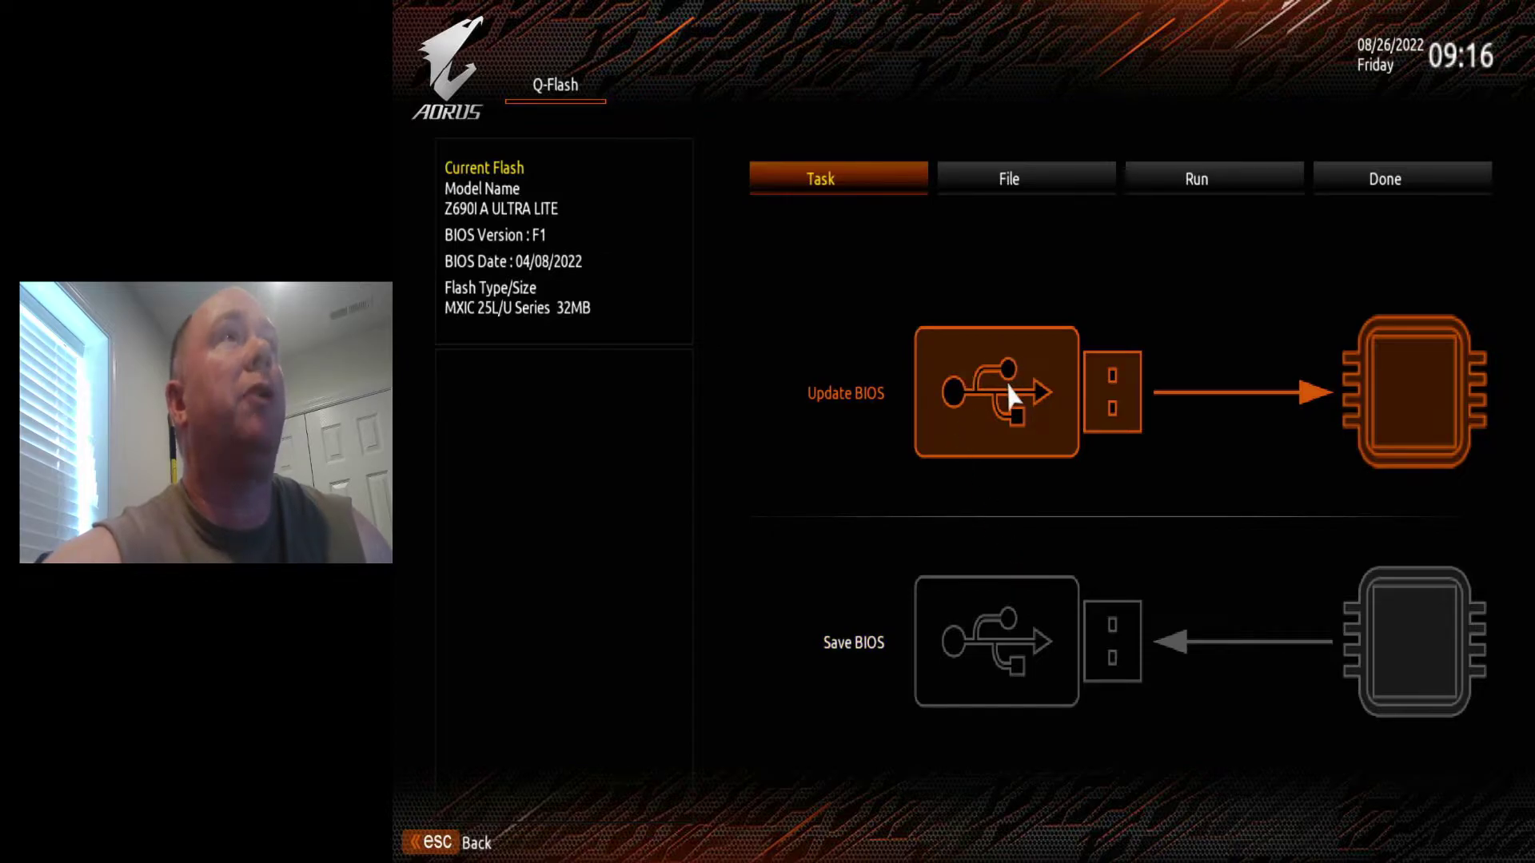
{"action": "left_click", "coordinate": [1016, 432]}
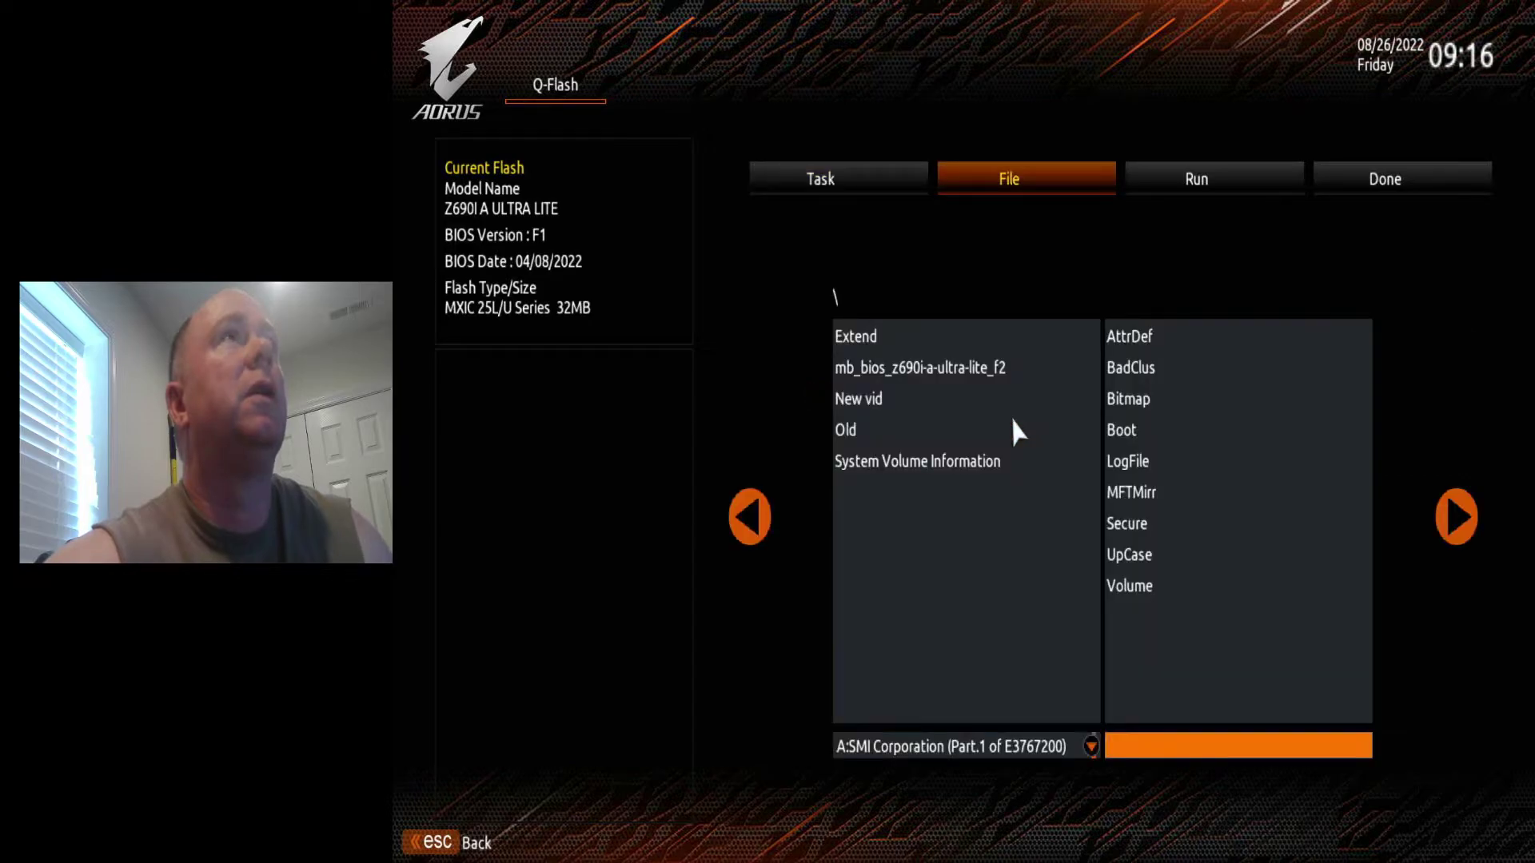
{"action": "double_click", "coordinate": [943, 369]}
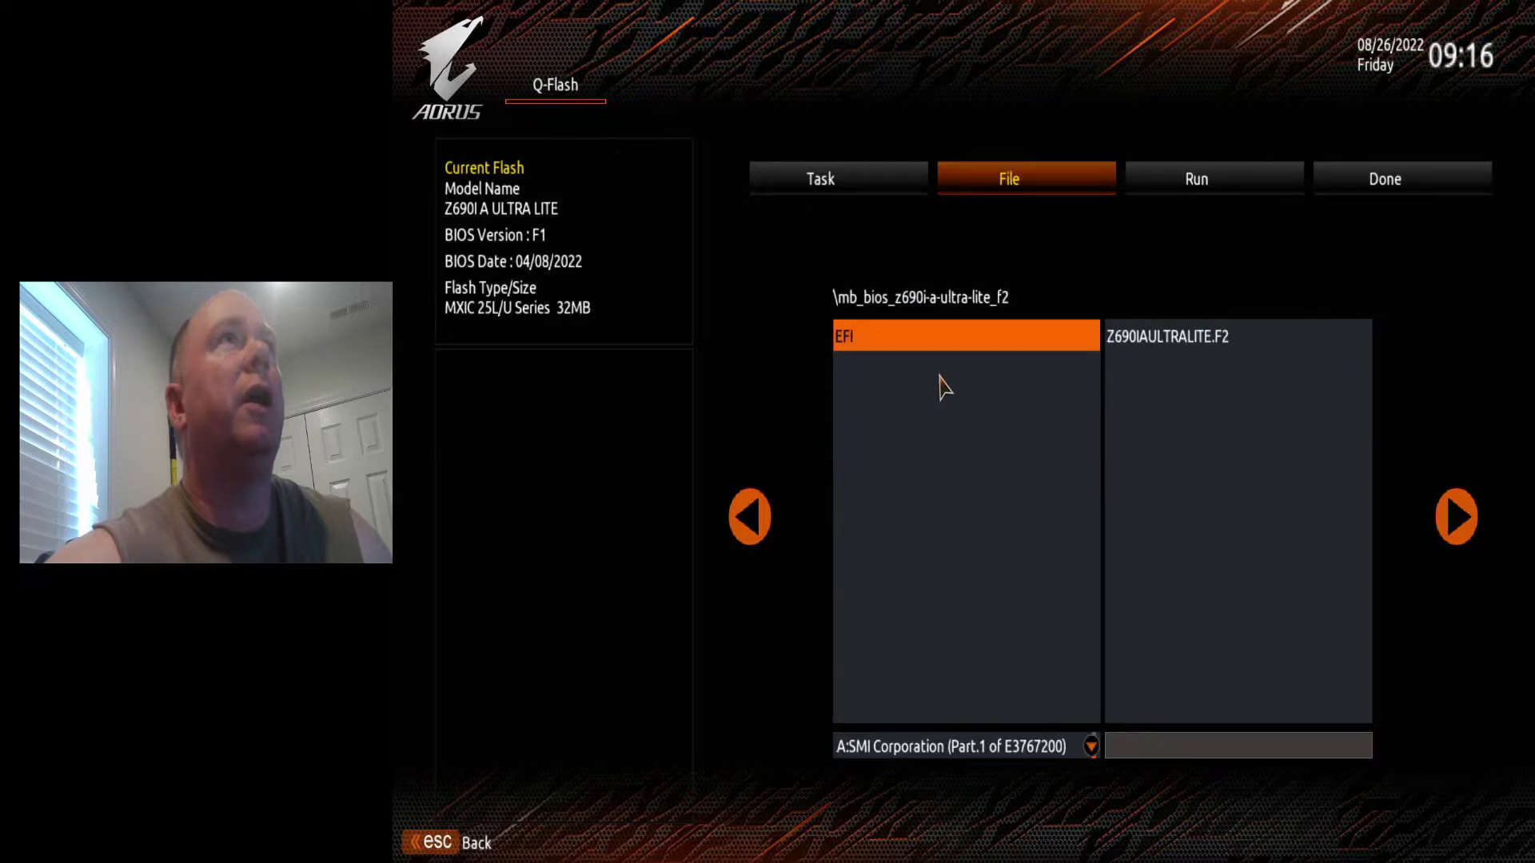
{"action": "left_click", "coordinate": [1159, 345]}
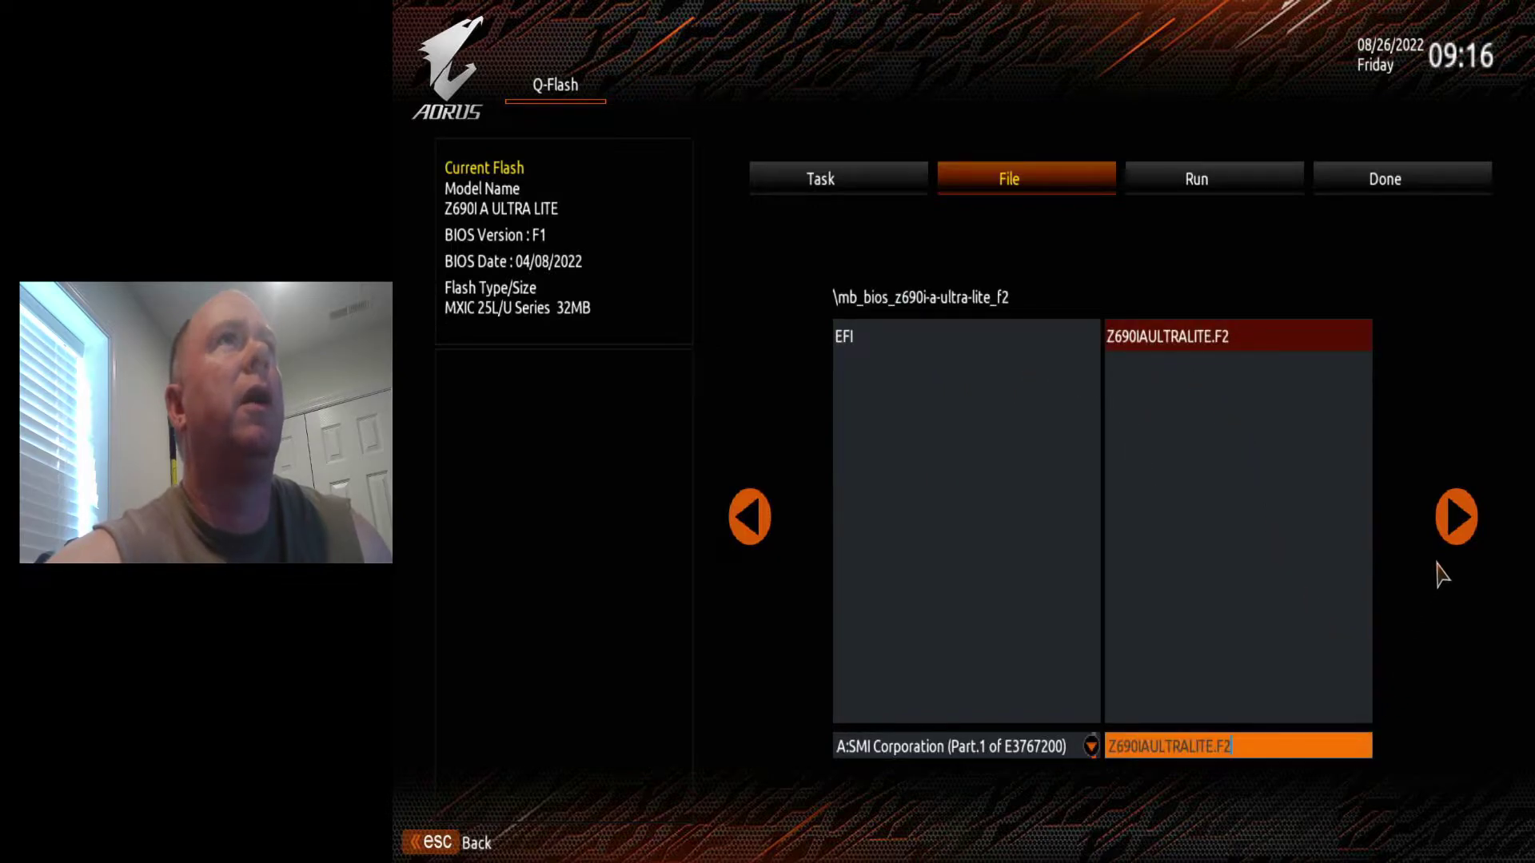
- Confirm and start the BIOS update with the selected file, accepting the shutdown needed to complete it
{"action": "left_click", "coordinate": [1456, 521]}
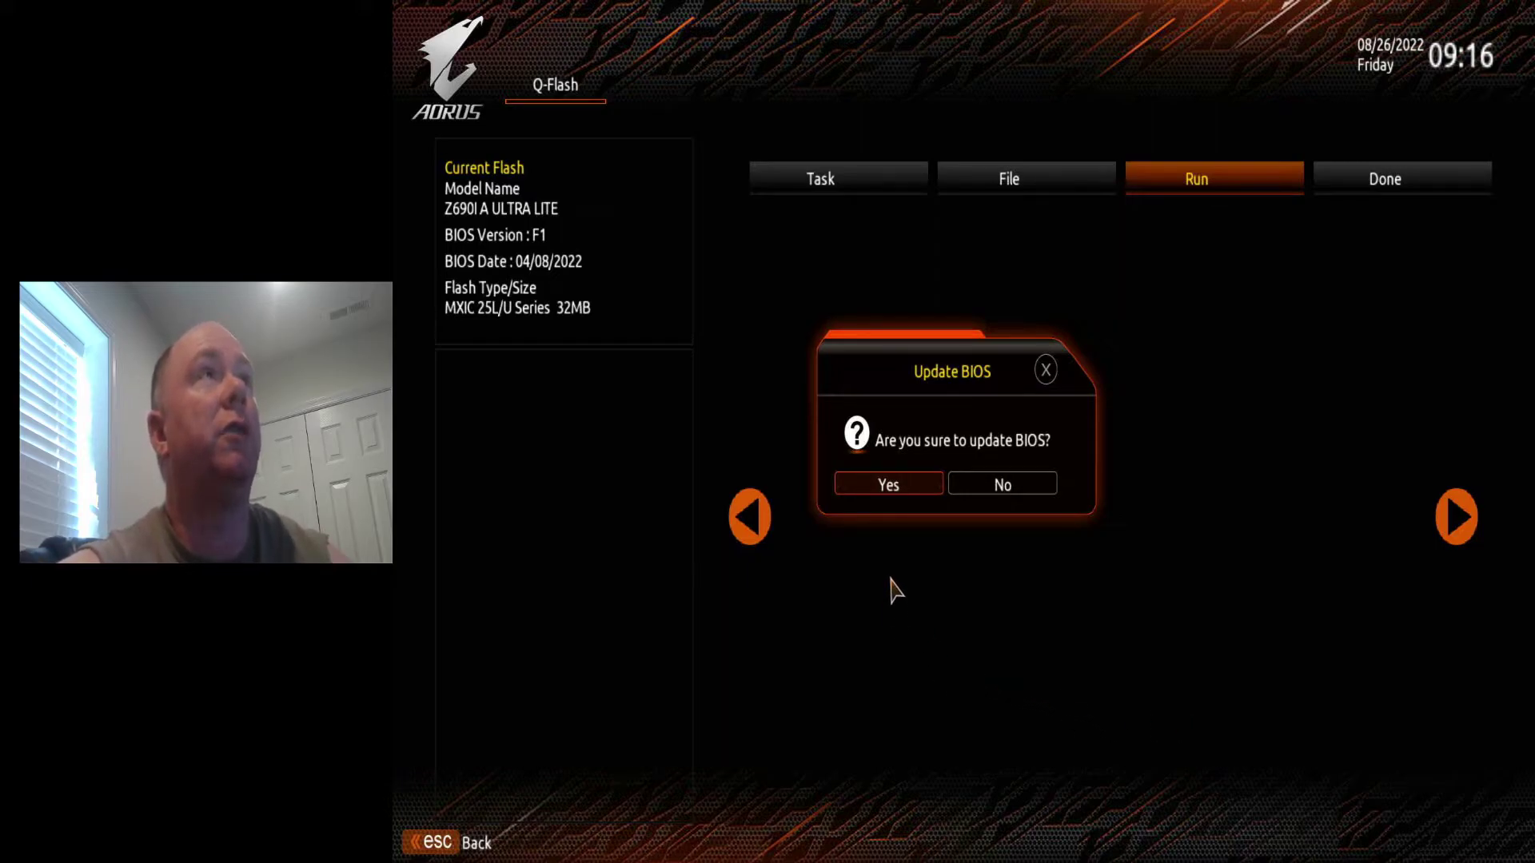
{"action": "left_click", "coordinate": [887, 489]}
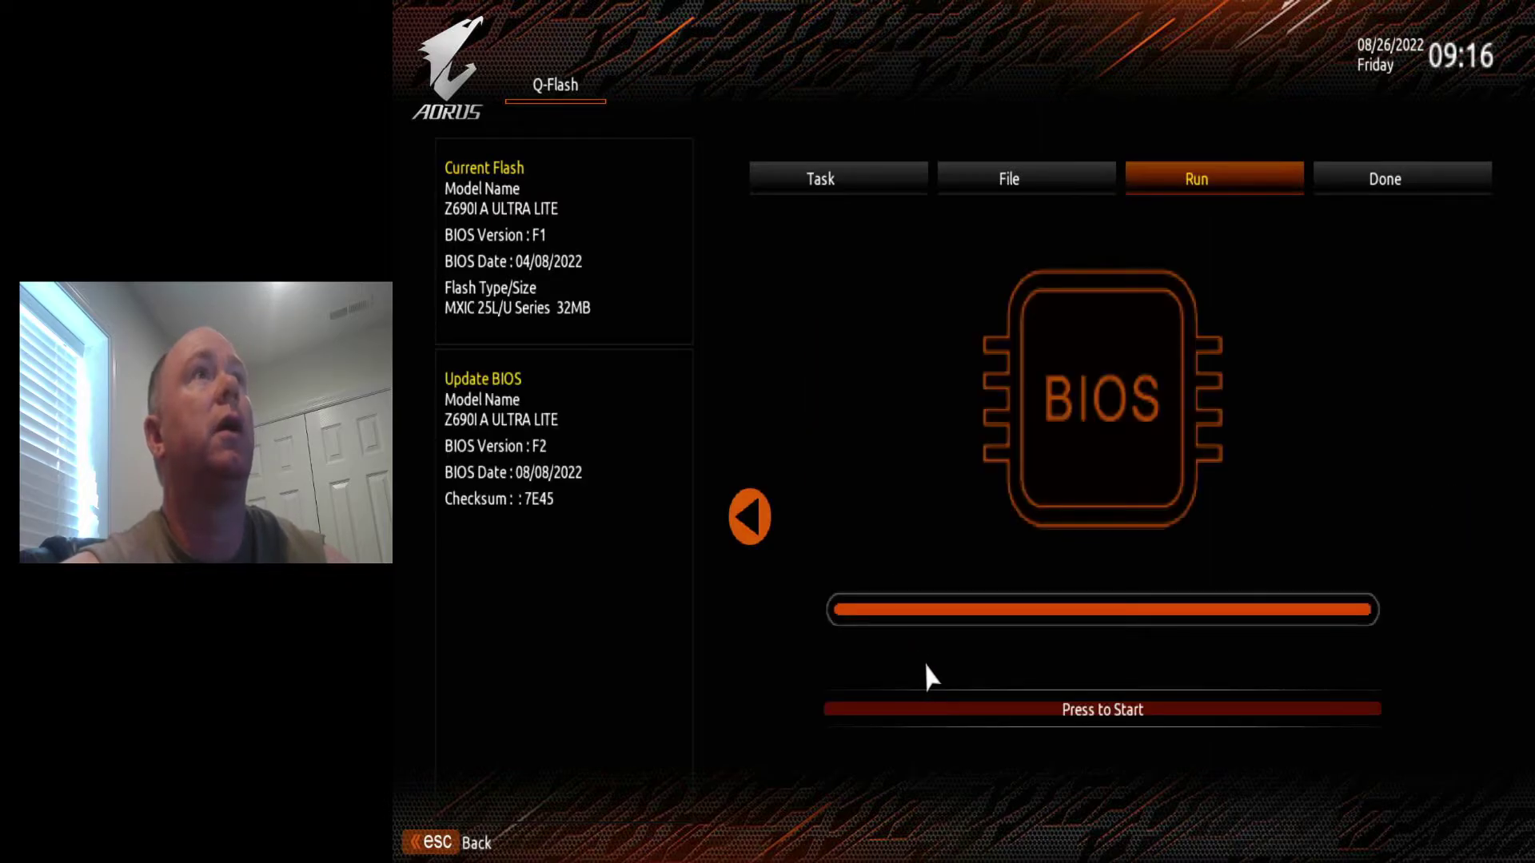
{"action": "left_click", "coordinate": [1101, 717]}
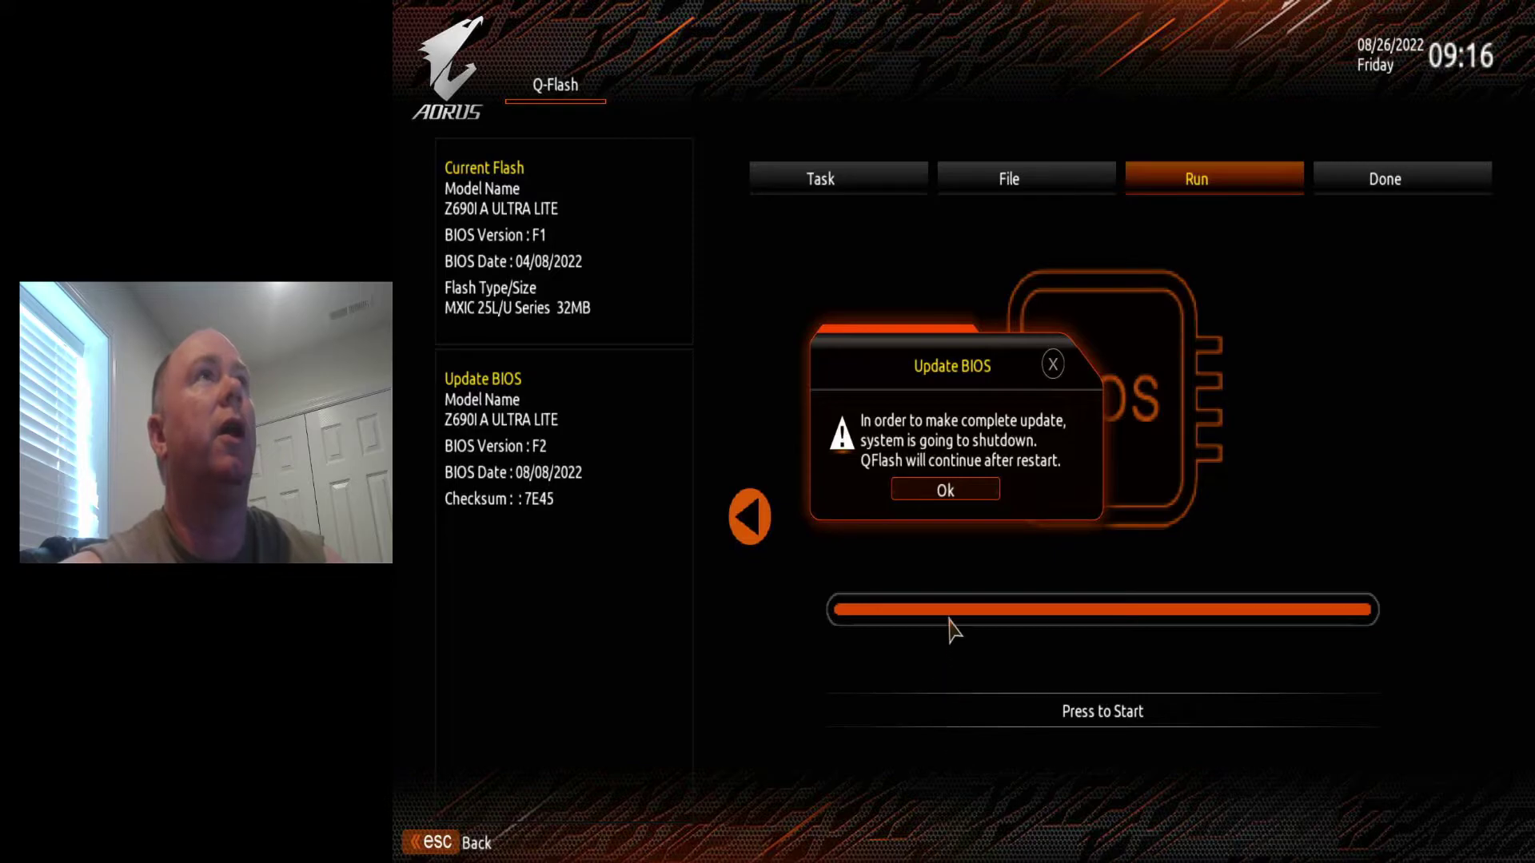
{"action": "left_click", "coordinate": [940, 494]}
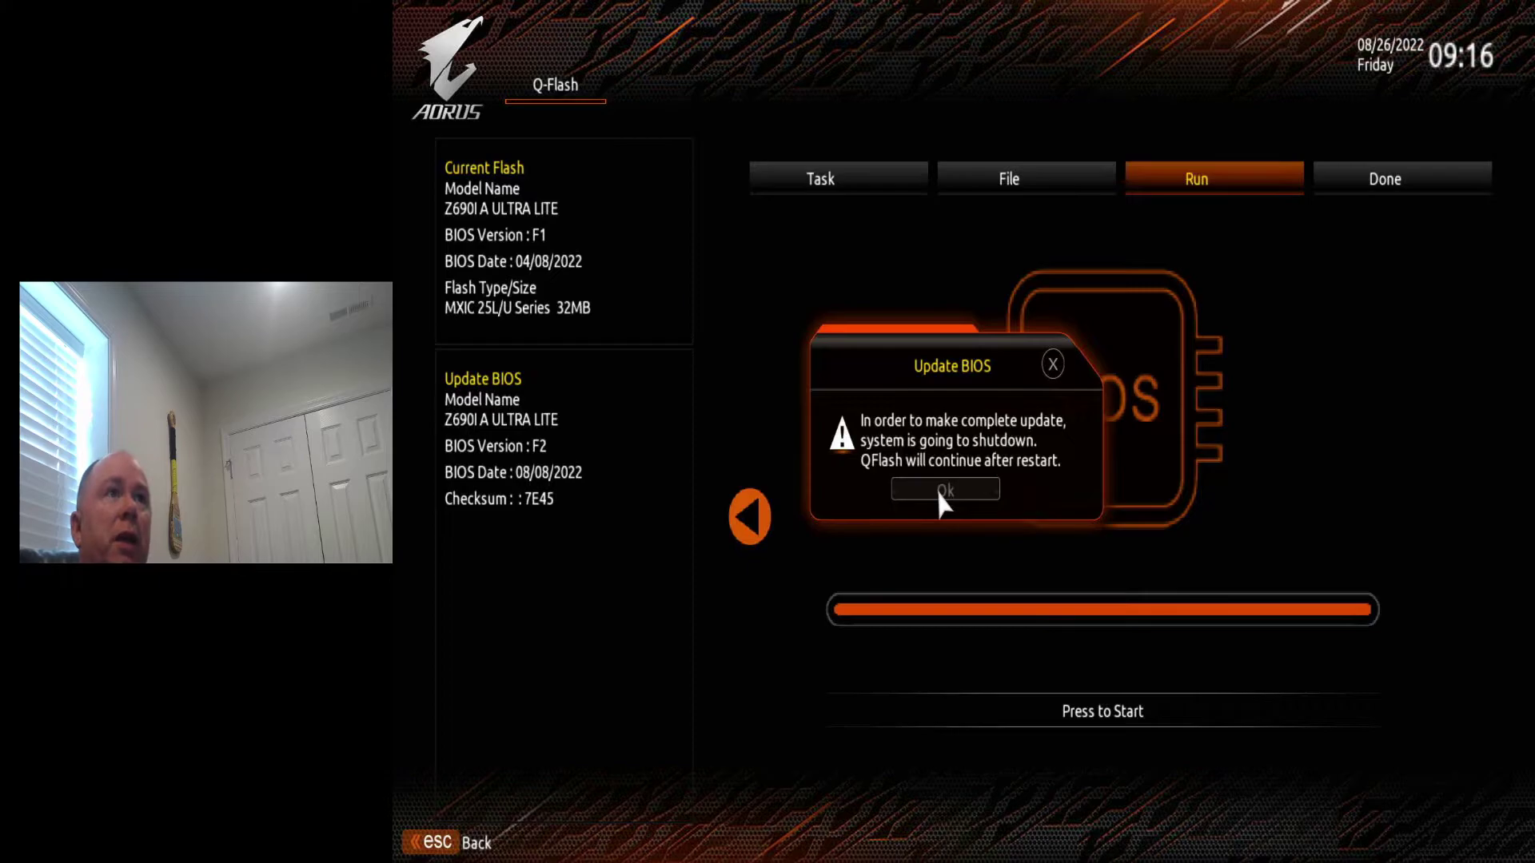
{"action": "left_click", "coordinate": [944, 490]}
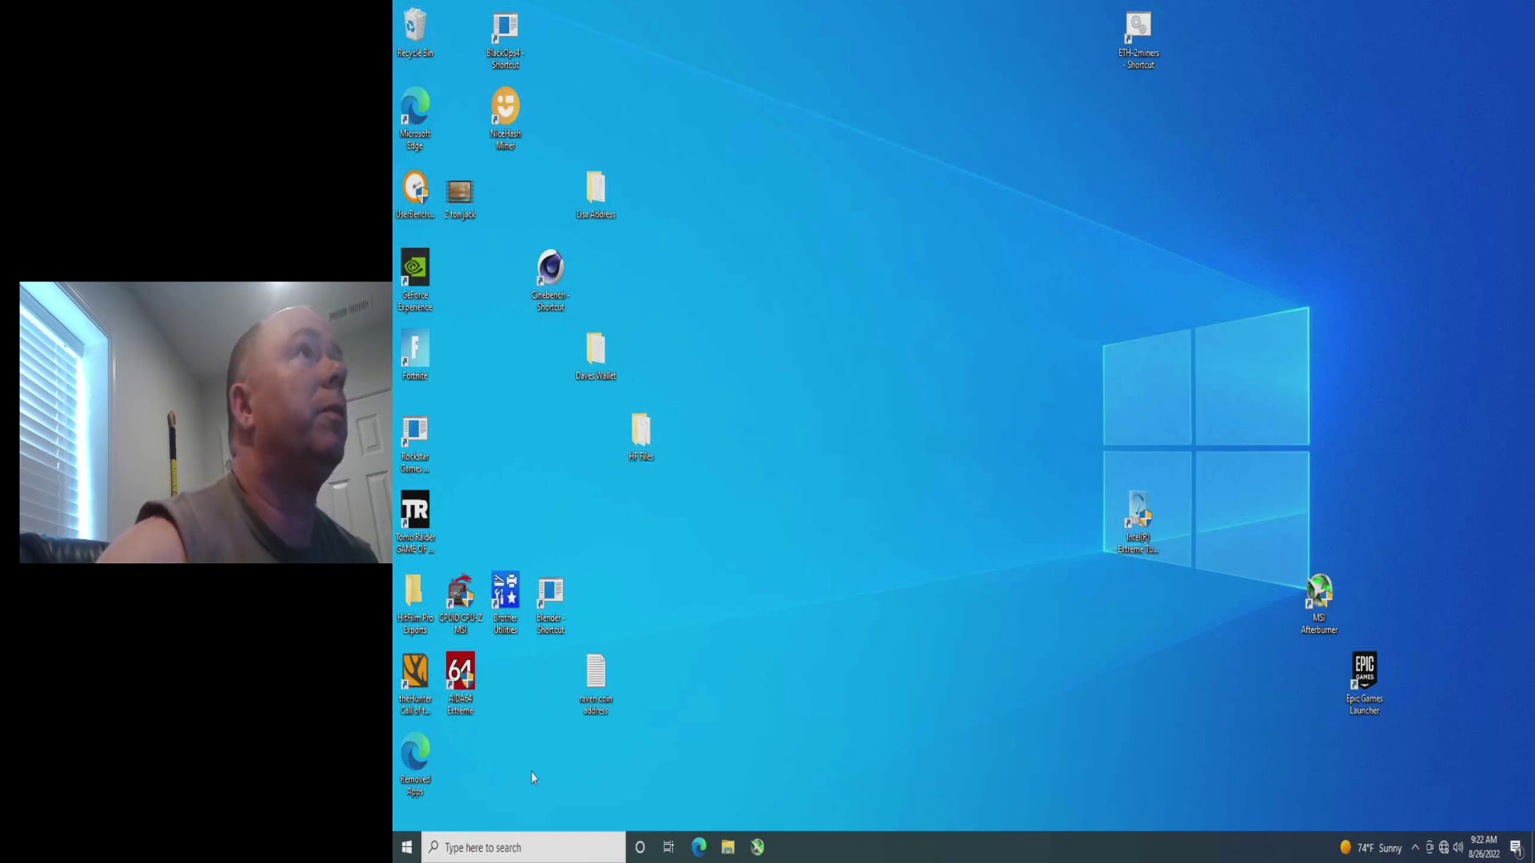
- Search Windows for "sys" and open System Information to check the installed BIOS version
{"action": "left_click", "coordinate": [531, 854]}
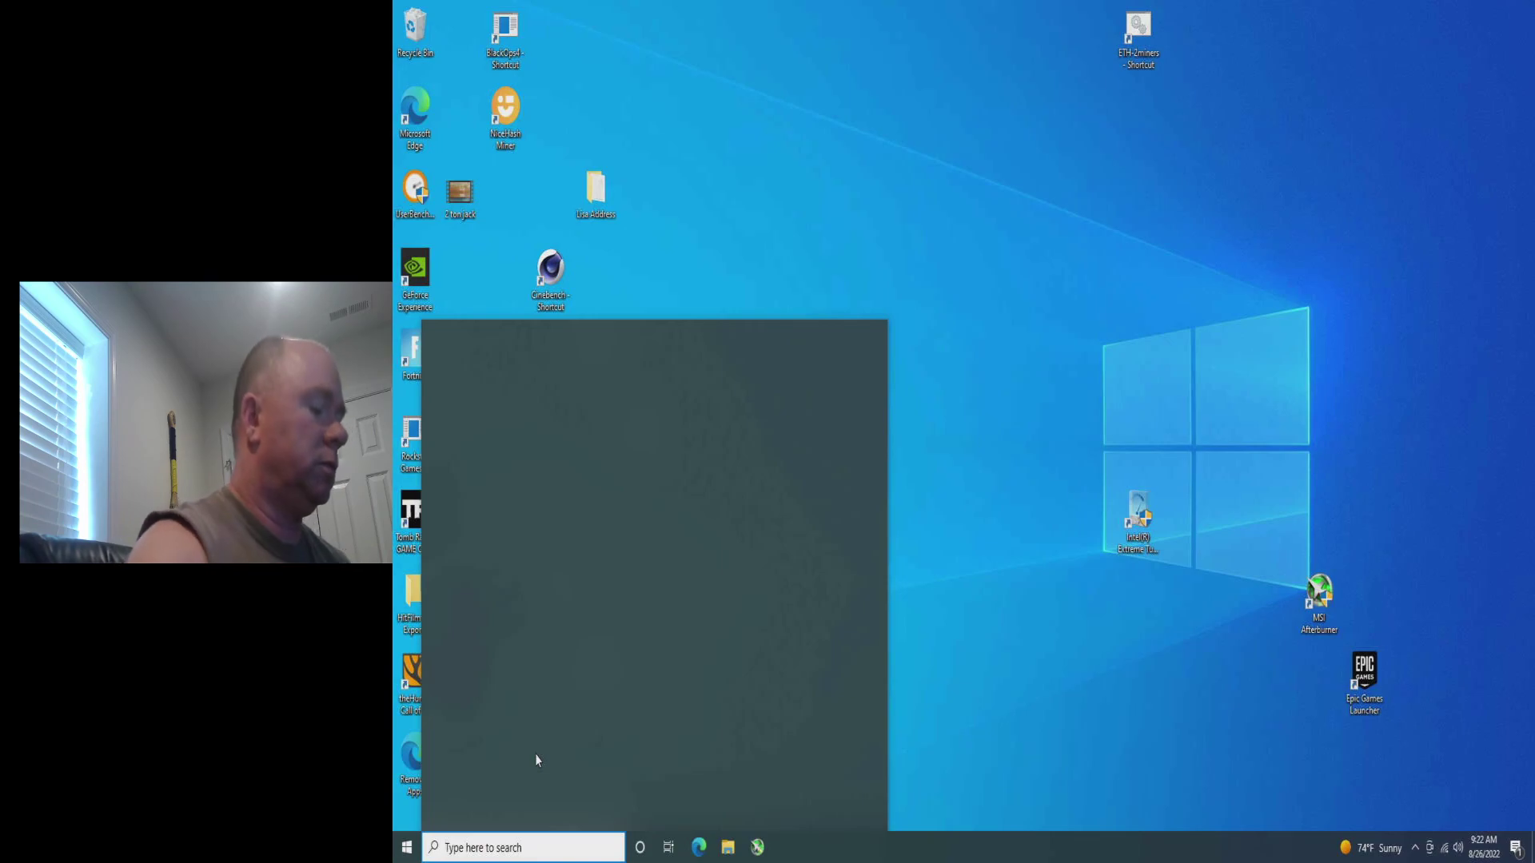
{"action": "type", "text": "sys"}
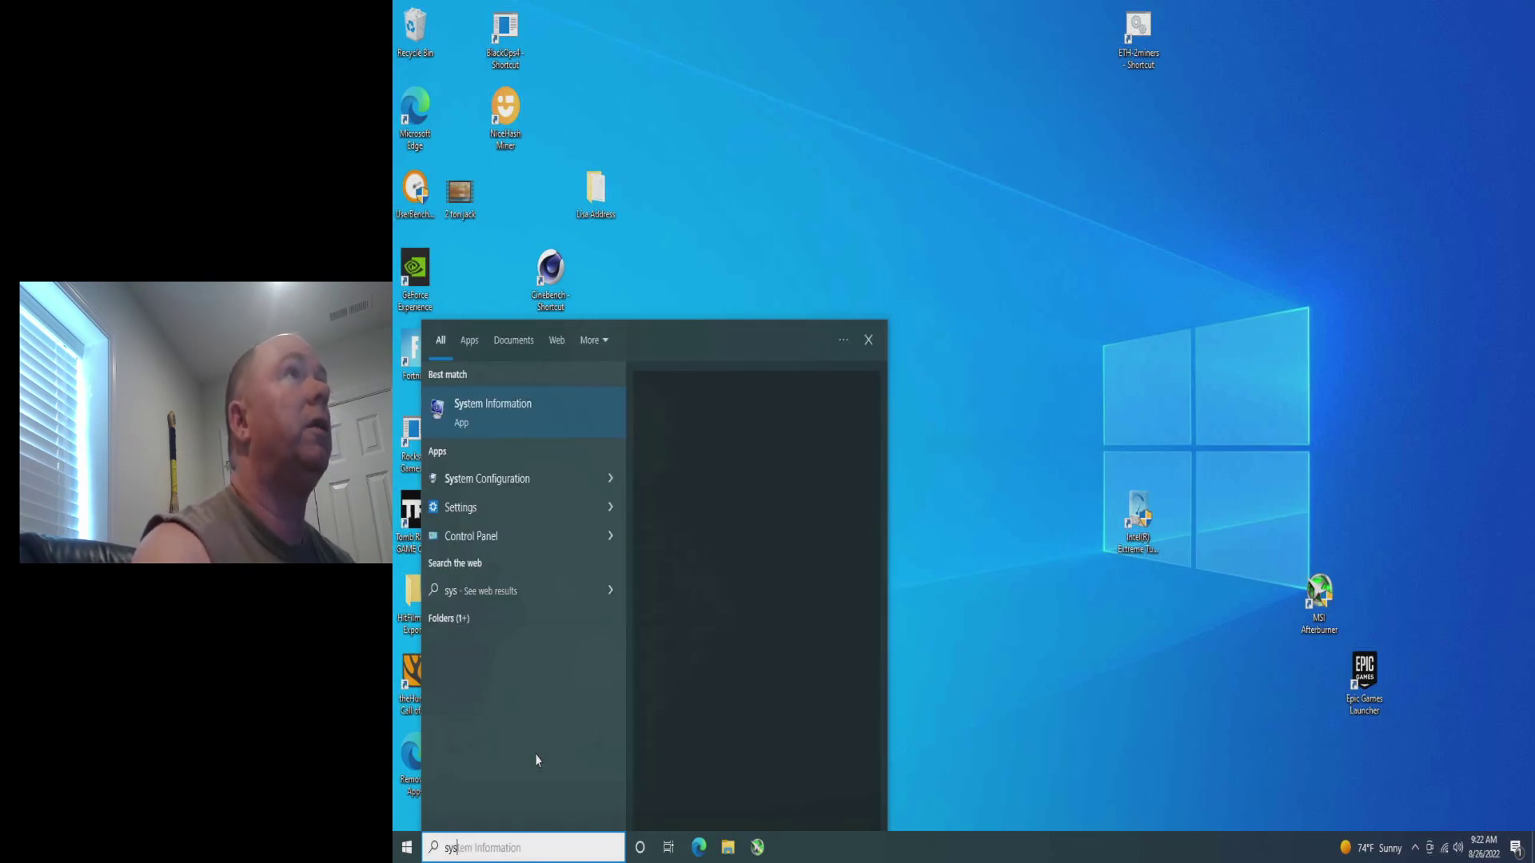
{"action": "key", "text": "Return"}
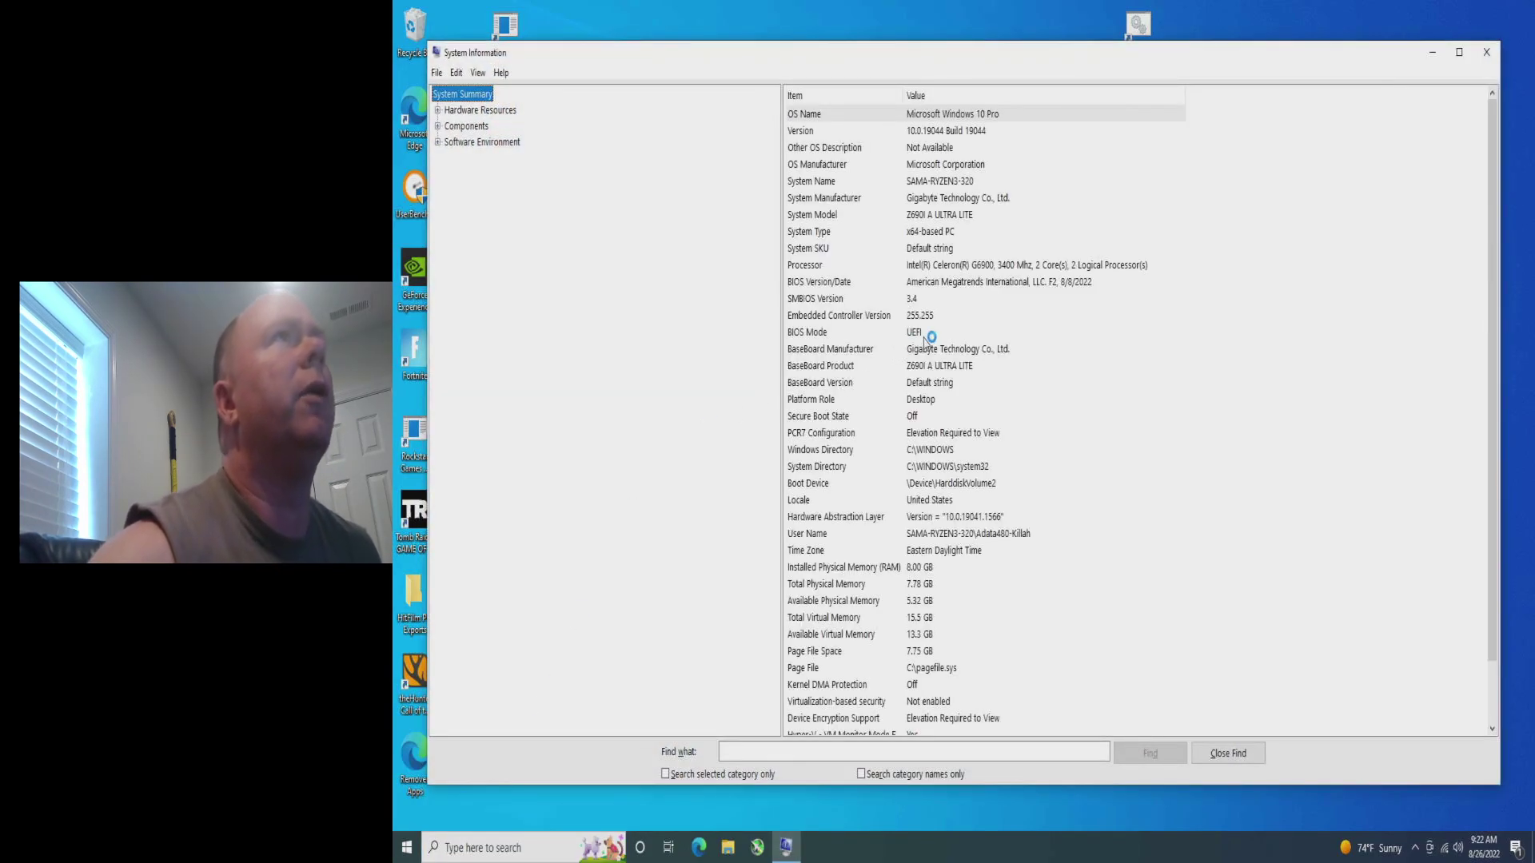